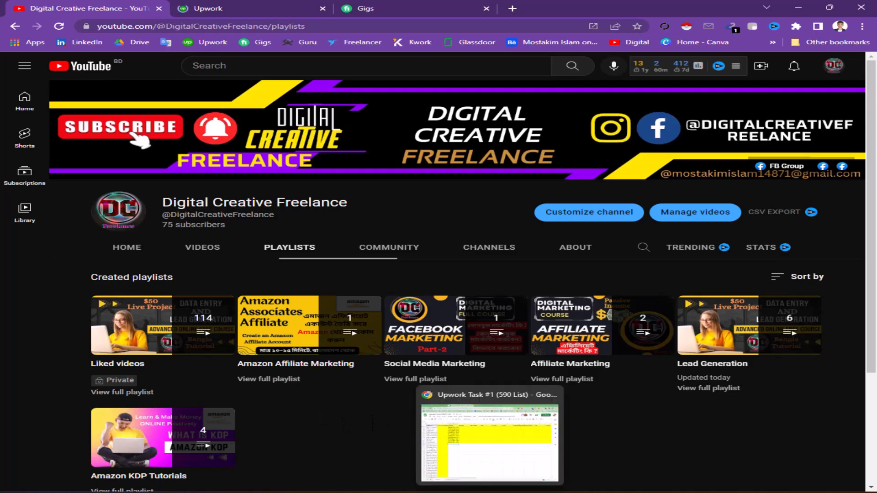
# Step: Bring the Upwork Task #1 (590 List) Google Sheets window to the front from the taskbar
pyautogui.click(490, 492)
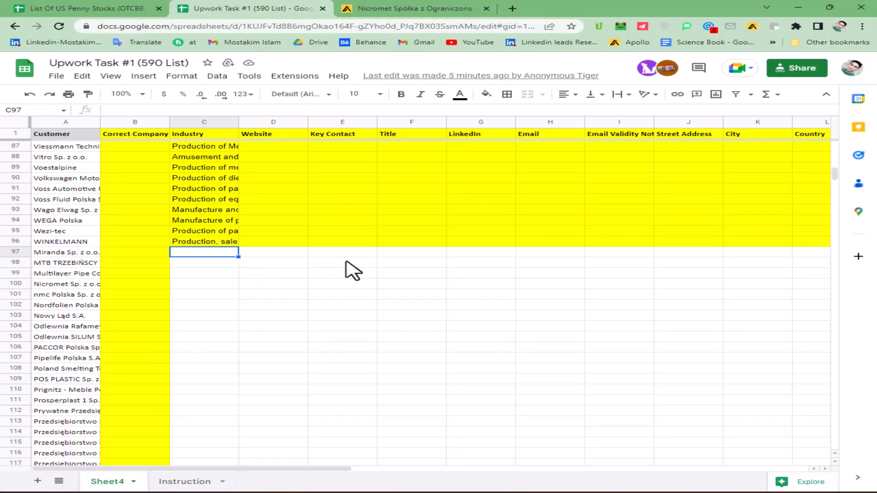
pyautogui.click(289, 255)
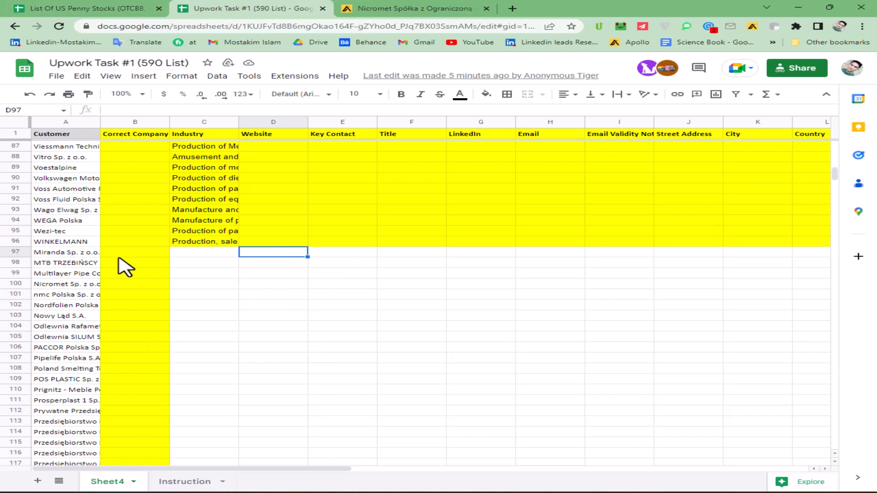
pyautogui.click(68, 254)
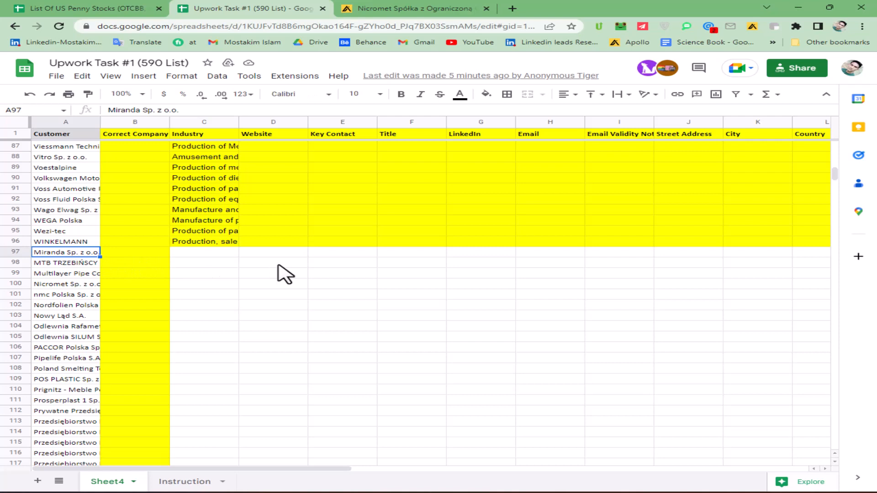
pyautogui.click(204, 252)
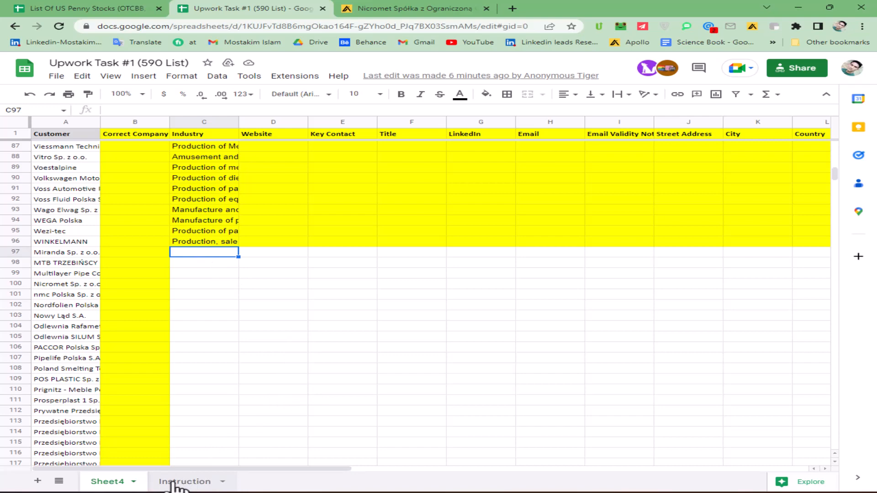
# Step: On the Instruction sheet, review the Industry, Website, Key Contact and allowed contact-title rules
pyautogui.click(175, 483)
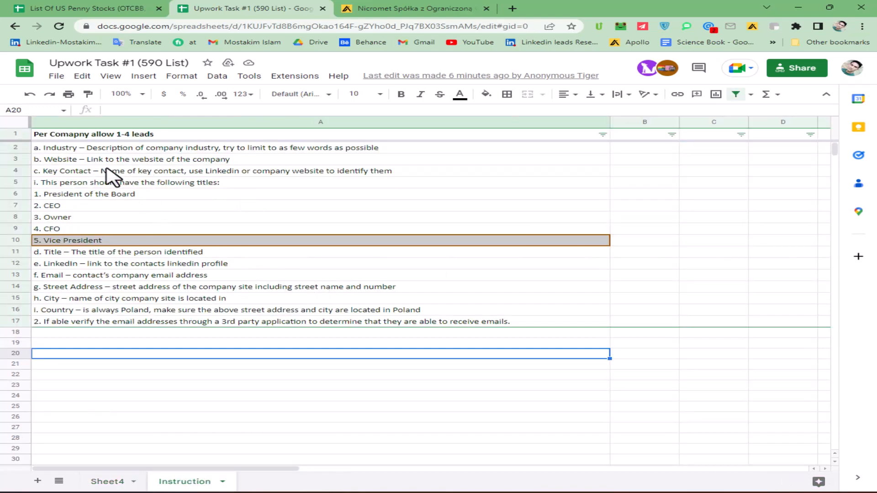
pyautogui.click(60, 150)
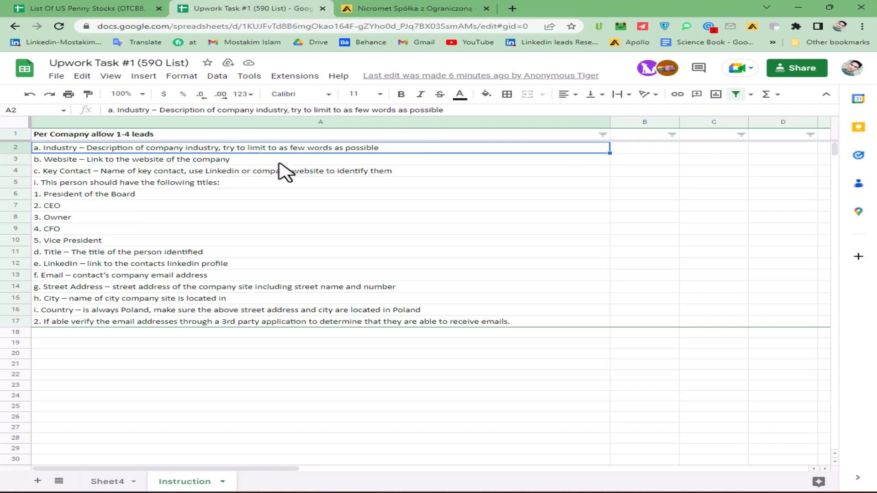
pyautogui.click(263, 163)
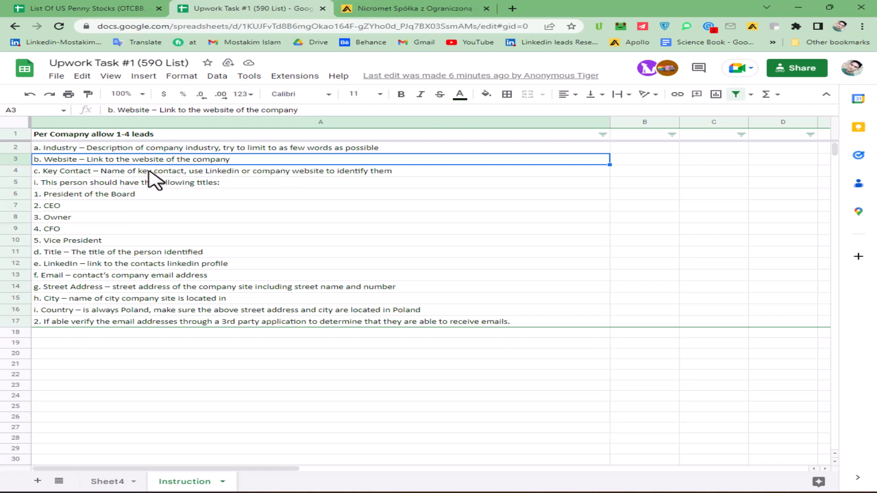
pyautogui.click(86, 173)
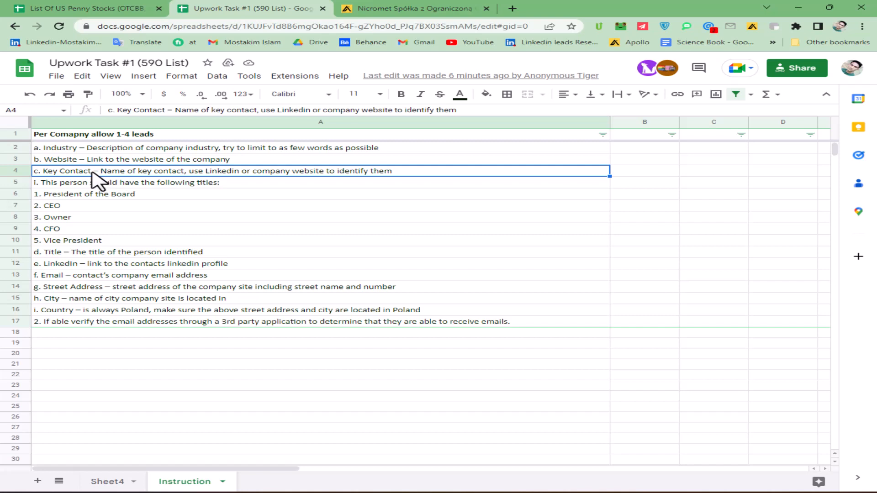
pyautogui.click(105, 184)
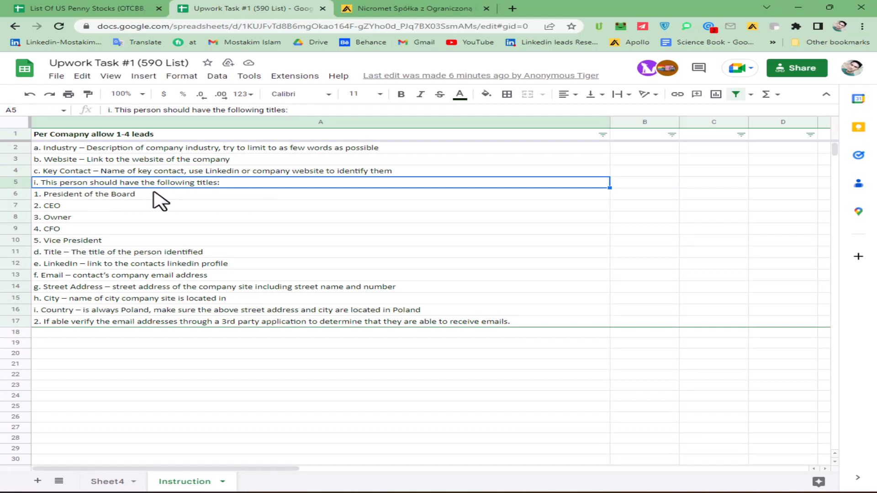
pyautogui.moveTo(140, 195); pyautogui.dragTo(138, 241)
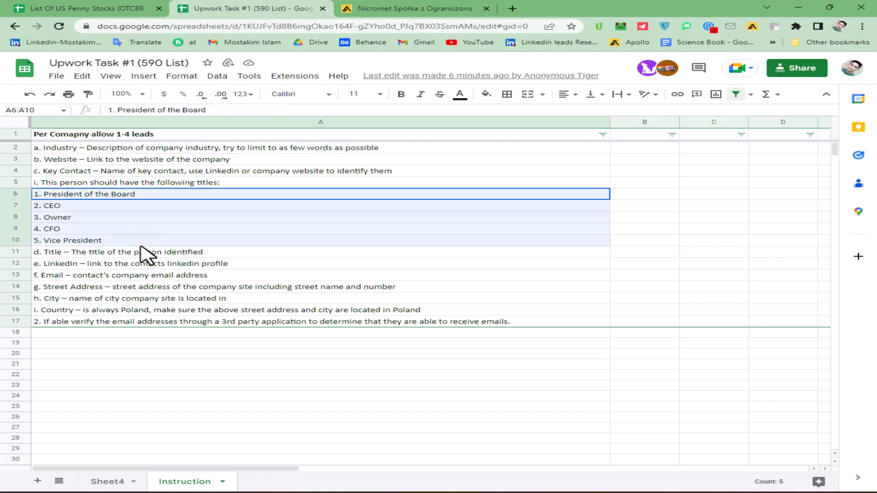
pyautogui.click(127, 242)
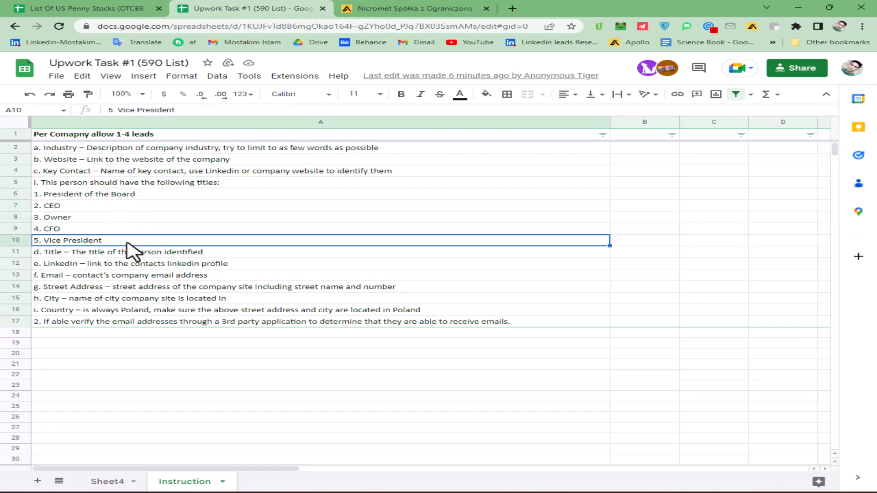
# Step: Review the Title, LinkedIn, Email, Street Address, City and Country requirements in rows 11–16
pyautogui.click(139, 250)
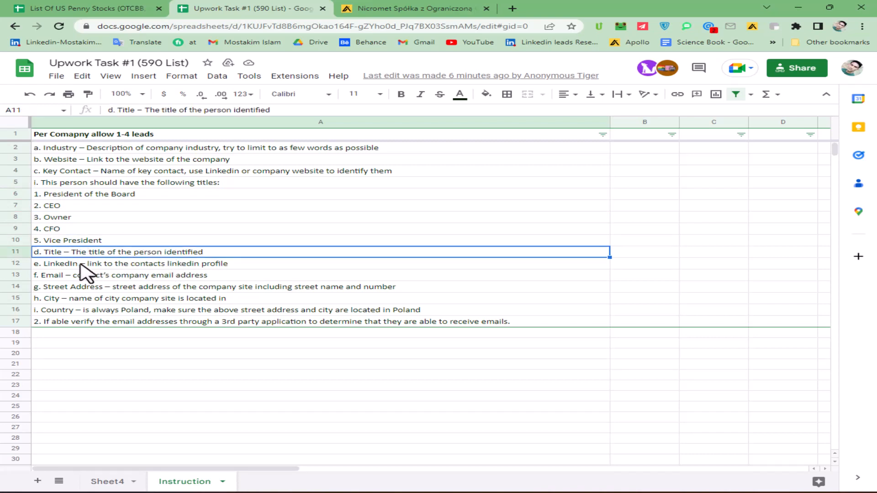
pyautogui.click(75, 267)
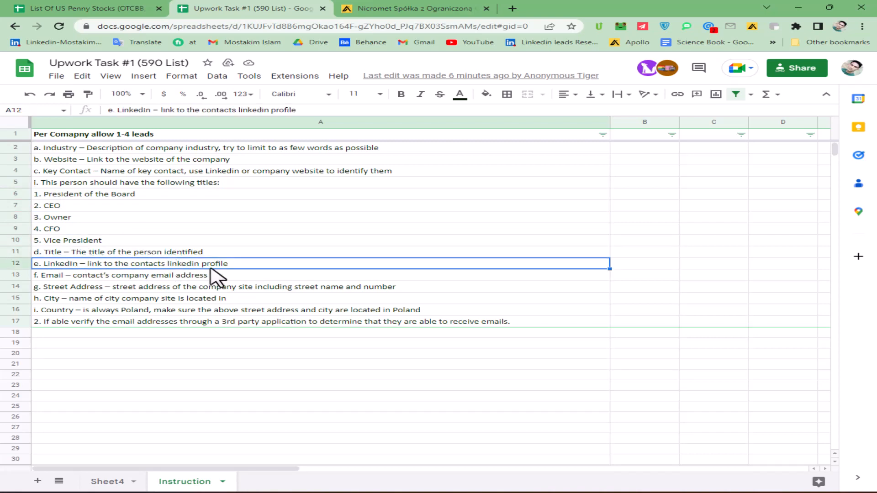
pyautogui.click(102, 277)
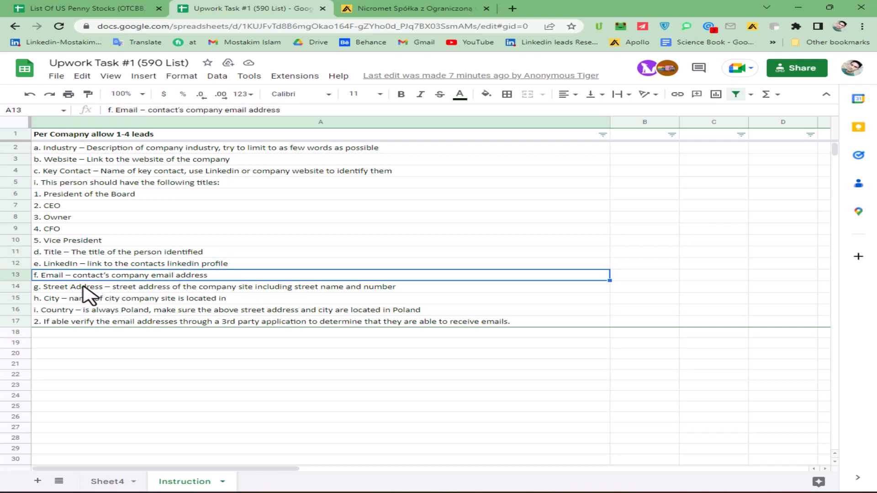
pyautogui.click(131, 288)
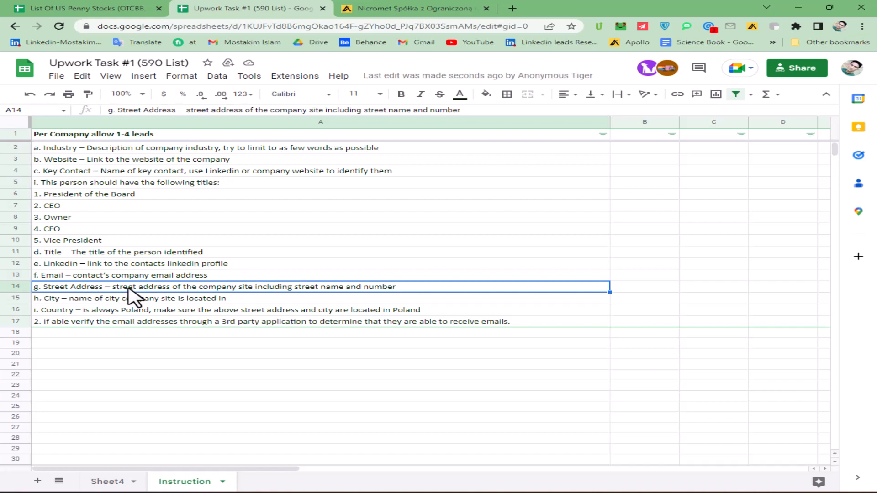
pyautogui.click(101, 300)
pyautogui.click(124, 311)
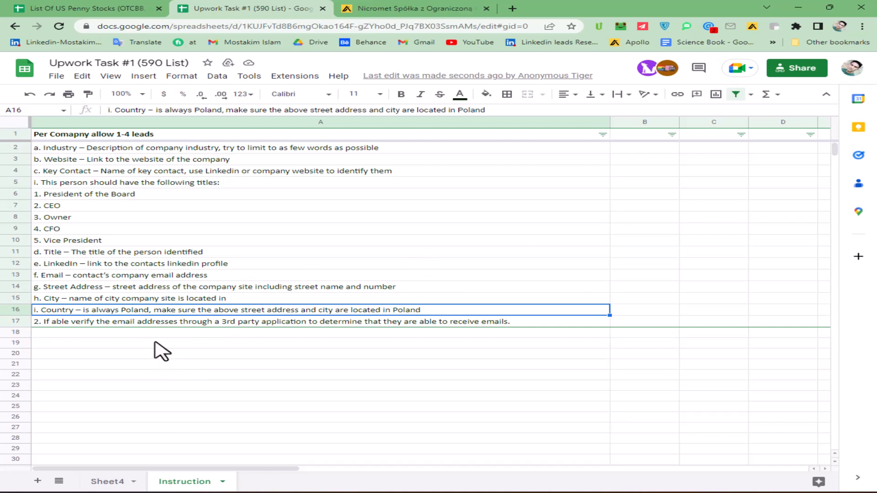
pyautogui.click(133, 346)
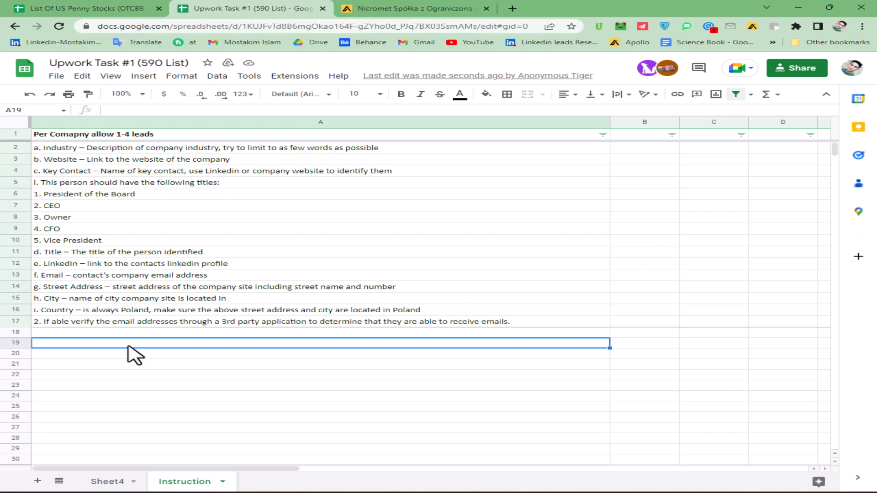
pyautogui.click(78, 311)
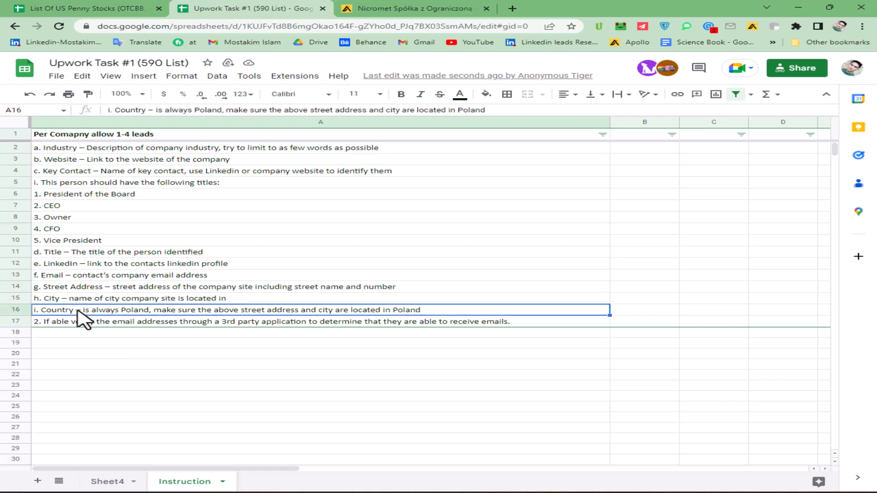
pyautogui.click(155, 353)
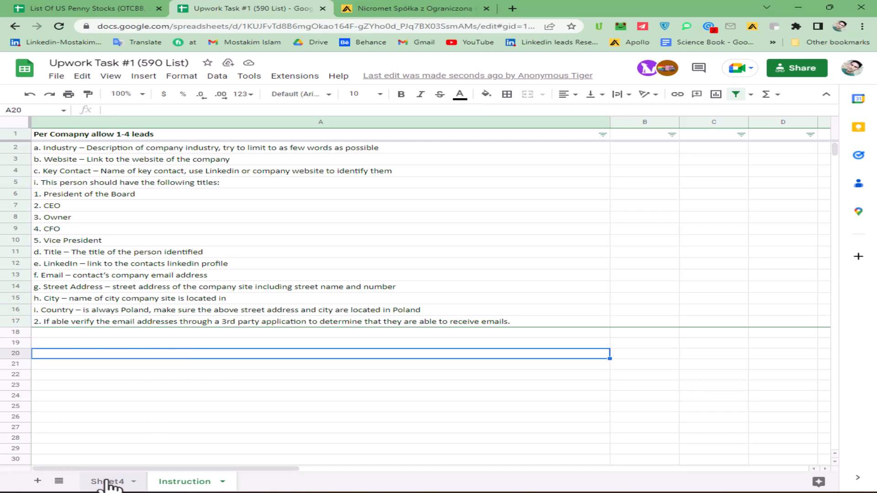
# Step: Google 'Miranda Sp. z o.o.' from Sheet4 and open the company website miranda.pl
pyautogui.click(106, 481)
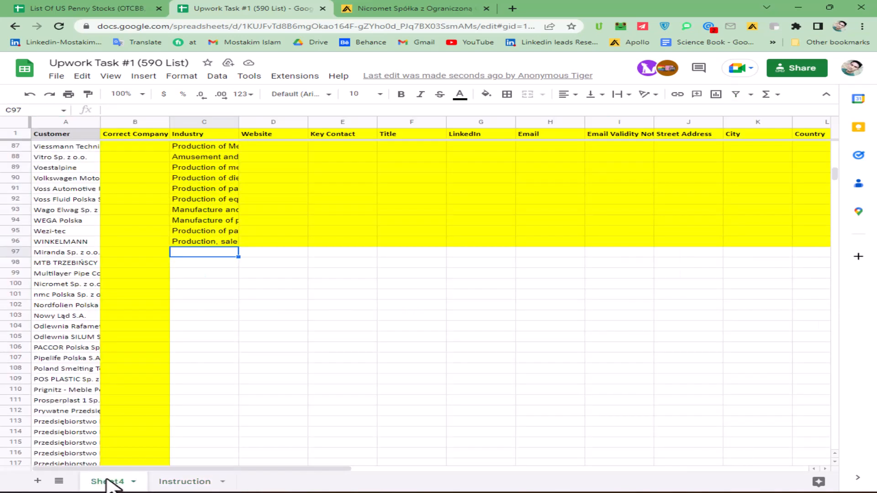
pyautogui.click(50, 255)
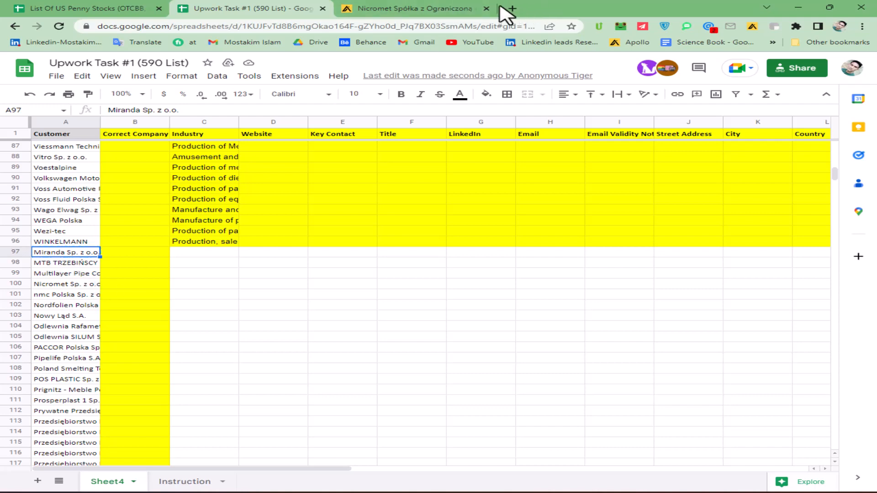
pyautogui.click(518, 8)
pyautogui.write('Miranda Sp. z o.o.')
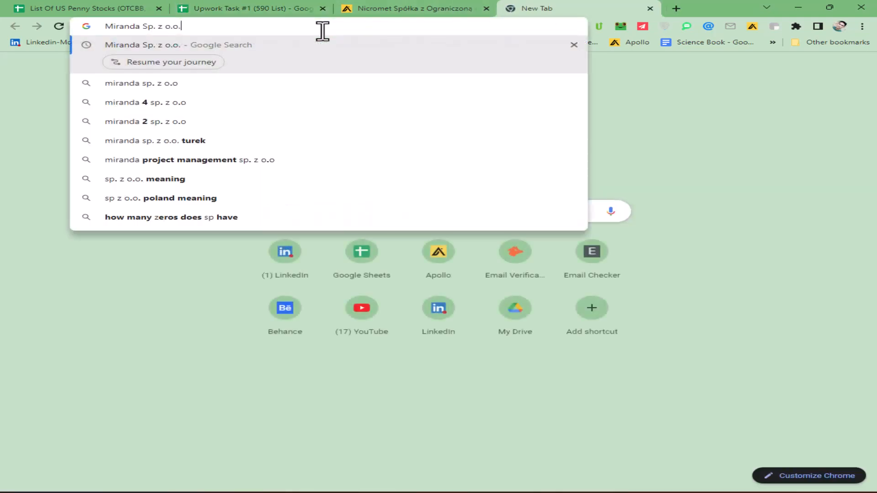
pyautogui.press('Return')
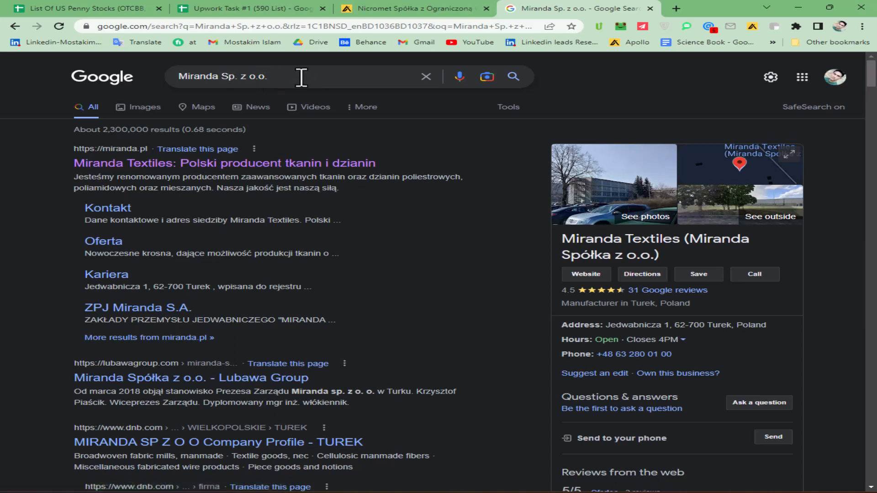
pyautogui.moveTo(301, 76); pyautogui.dragTo(180, 77)
pyautogui.click(279, 76)
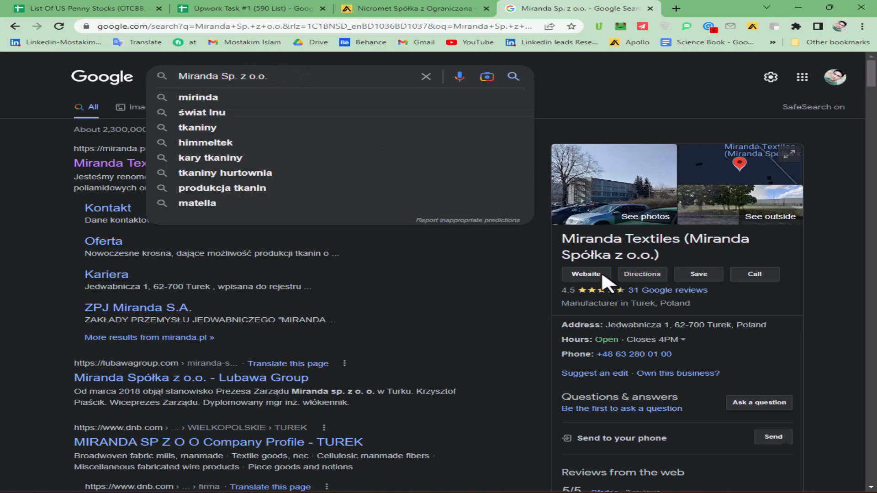
pyautogui.click(587, 274)
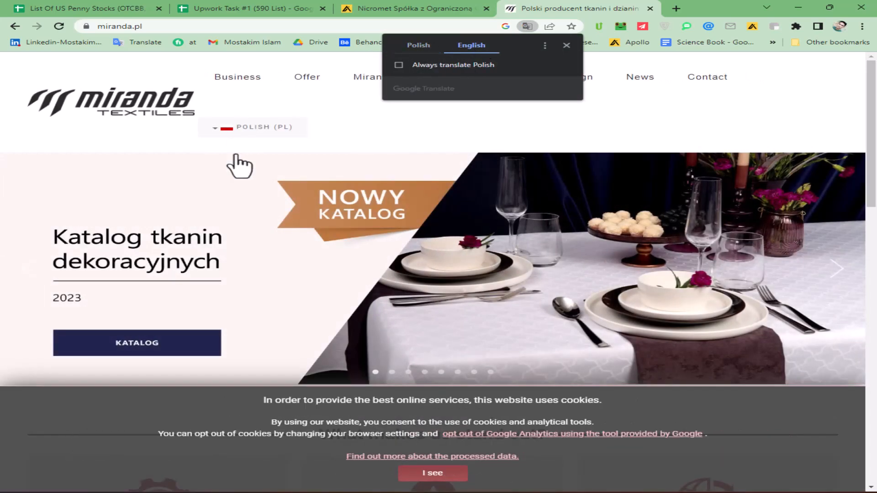
# Step: Select the miranda.pl address, then open a new tab next to the Nicromet Apollo tab
pyautogui.click(173, 27)
pyautogui.hotkey('ctrl', 'c')
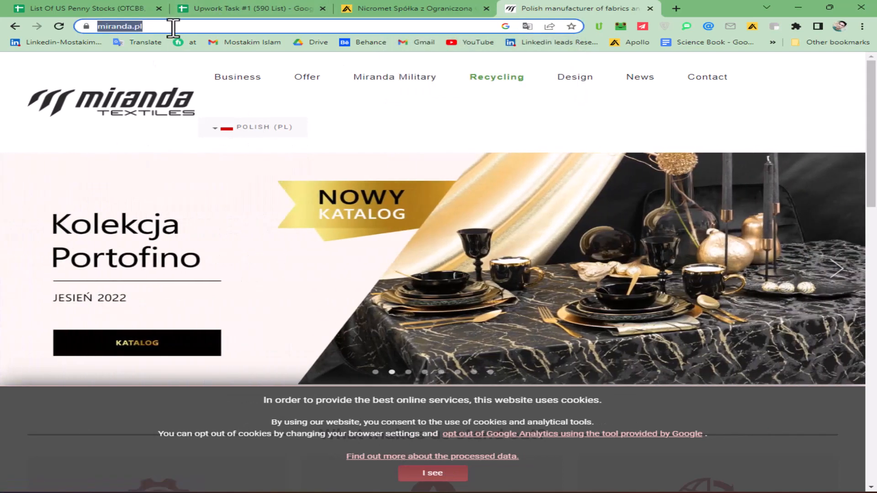
pyautogui.click(363, 10)
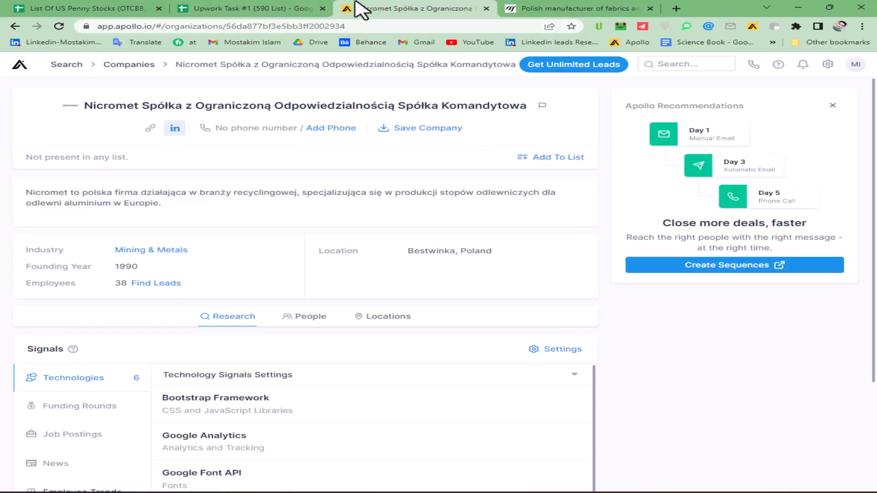
pyautogui.click(676, 8)
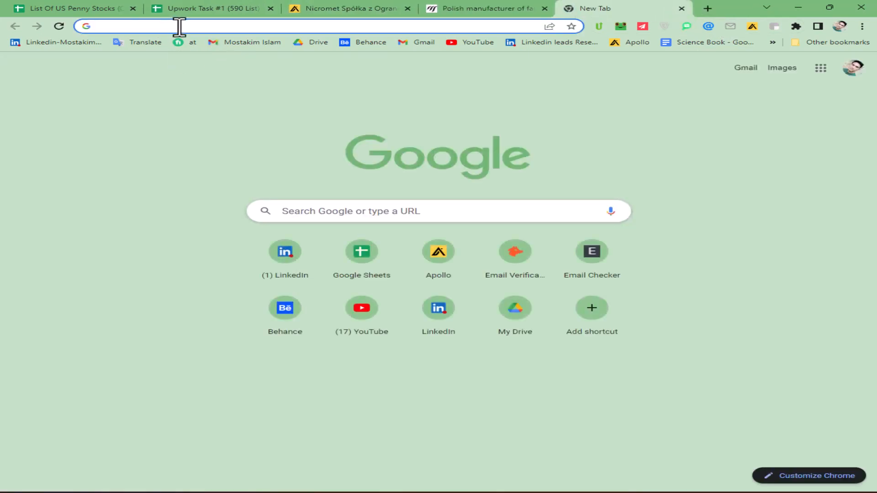
# Step: Search 'apollo extention', confirm Apollo.io is already added in Chrome Web Store, then close it
pyautogui.write('ap')
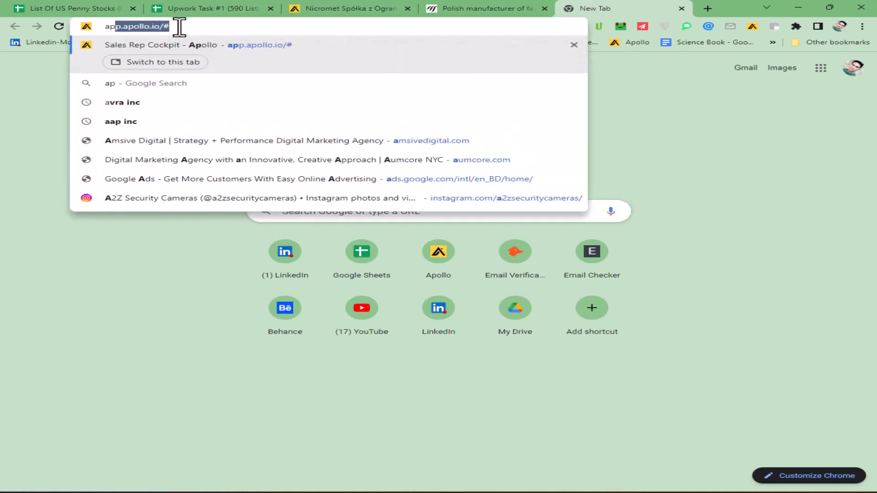
pyautogui.write('ollo ex')
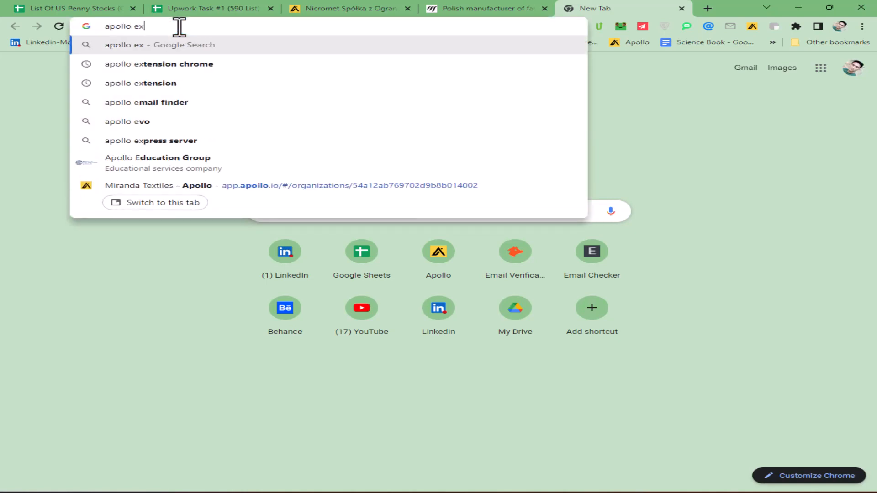
pyautogui.write('tenti')
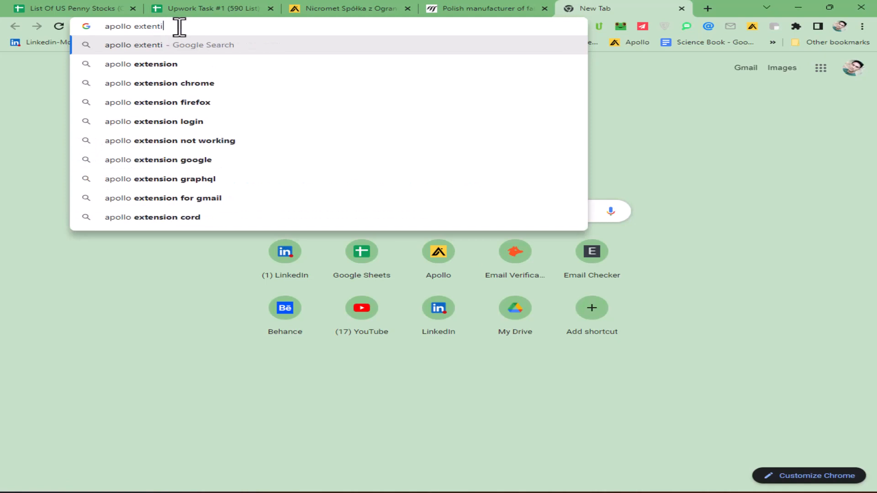
pyautogui.write('on')
pyautogui.press('Return')
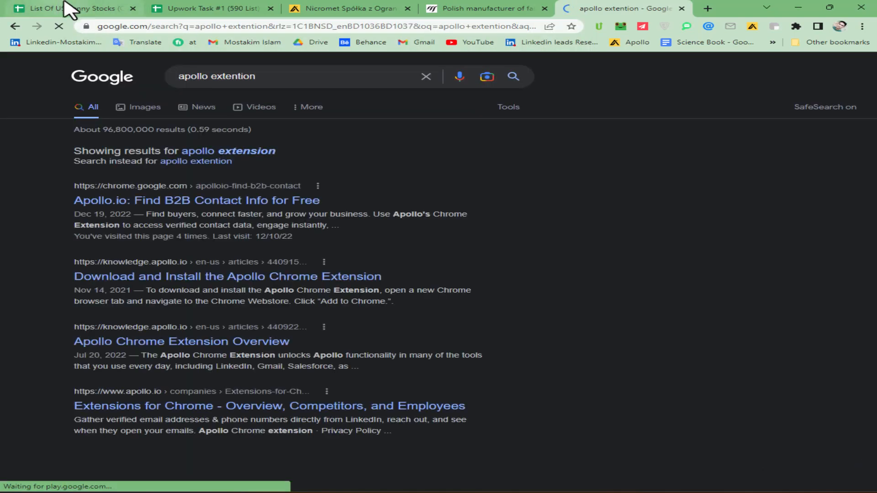
pyautogui.click(184, 209)
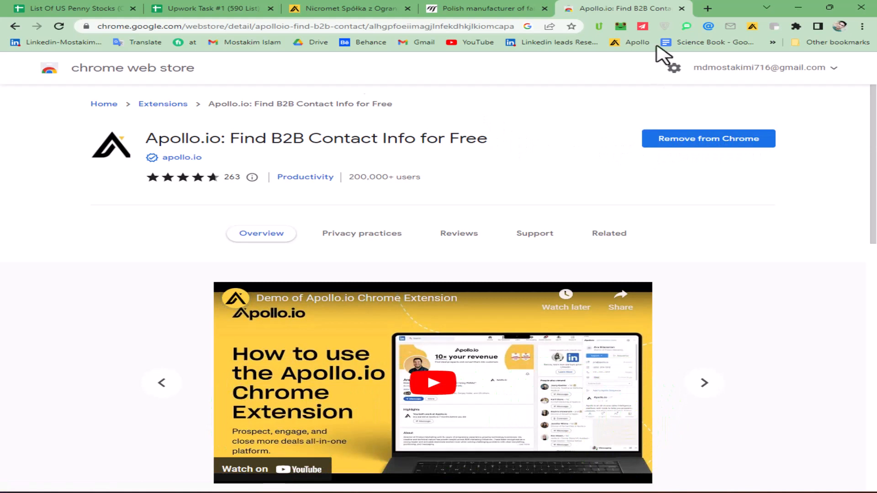
pyautogui.click(681, 8)
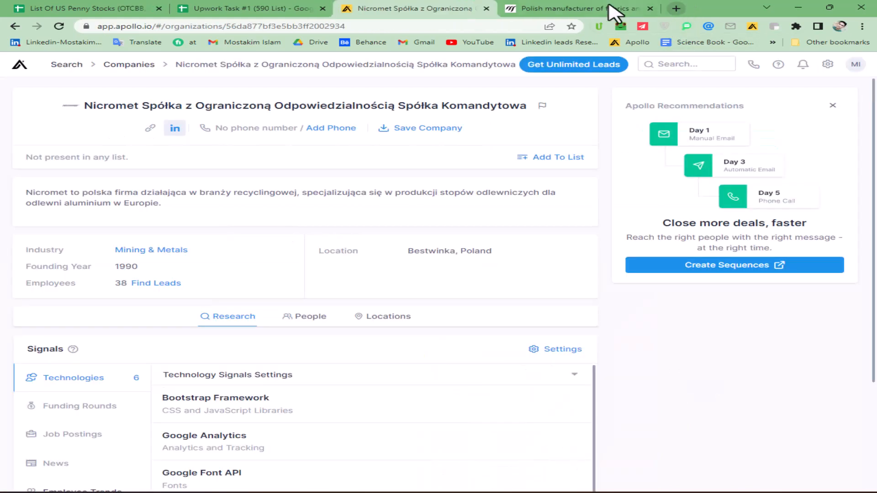
# Step: Search Apollo for miranda.pl, open the Miranda Textiles profile and select its name
pyautogui.click(671, 65)
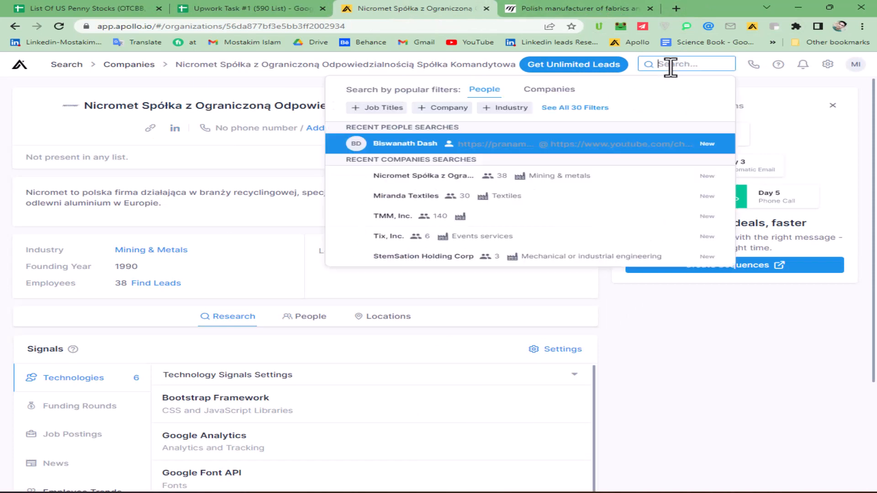
pyautogui.hotkey('ctrl', 'v')
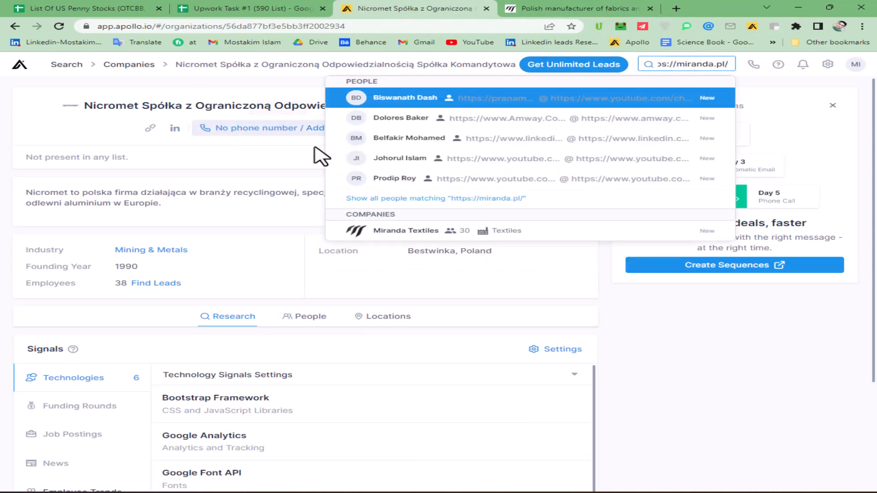
pyautogui.click(399, 235)
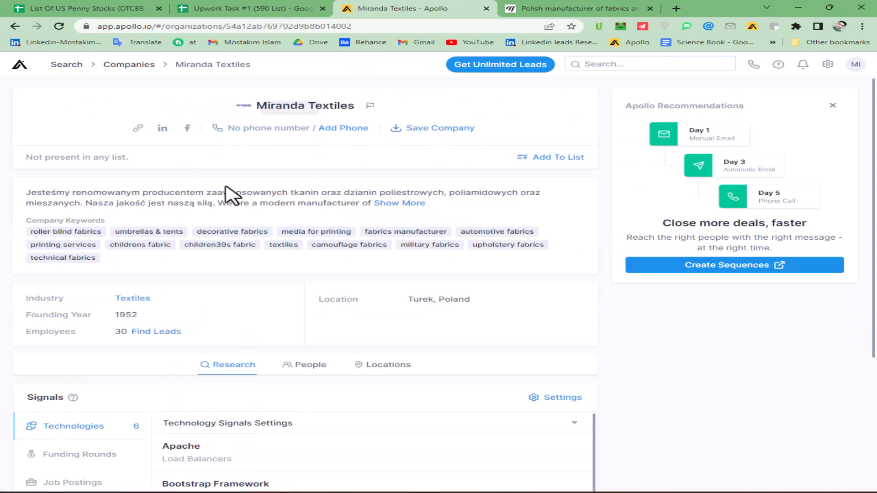
pyautogui.moveTo(355, 106); pyautogui.dragTo(260, 109)
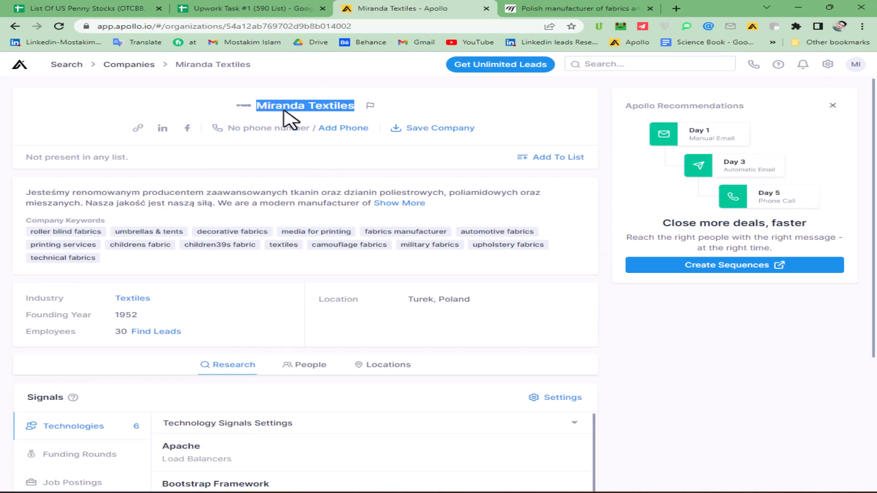
pyautogui.click(201, 8)
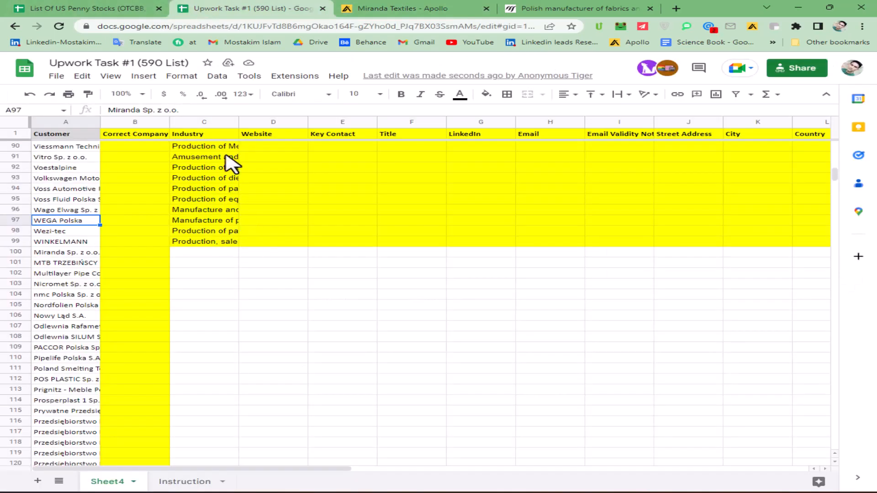
# Step: Enter Miranda Textiles as the Correct Company in cell B100
pyautogui.click(145, 135)
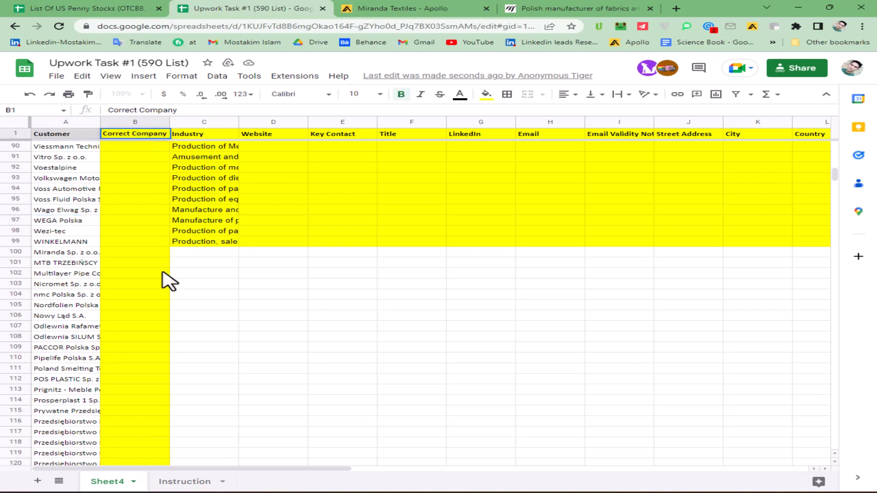
pyautogui.click(139, 254)
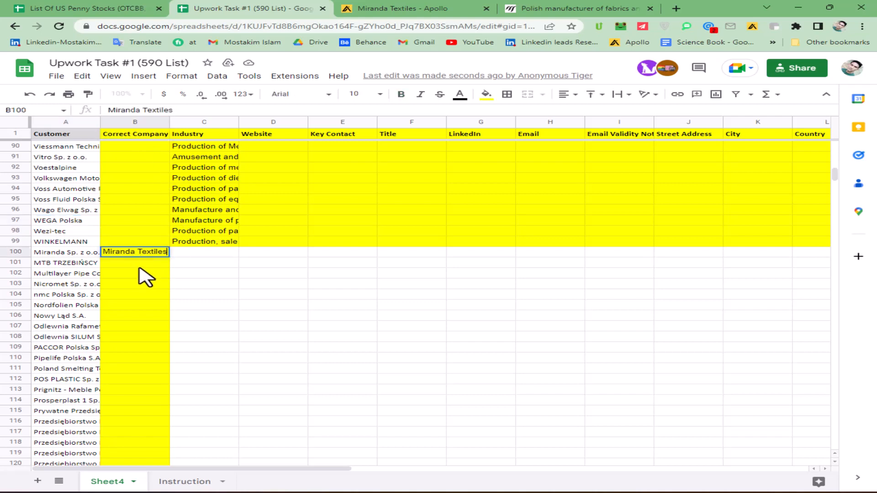
pyautogui.press('Return')
pyautogui.click(206, 257)
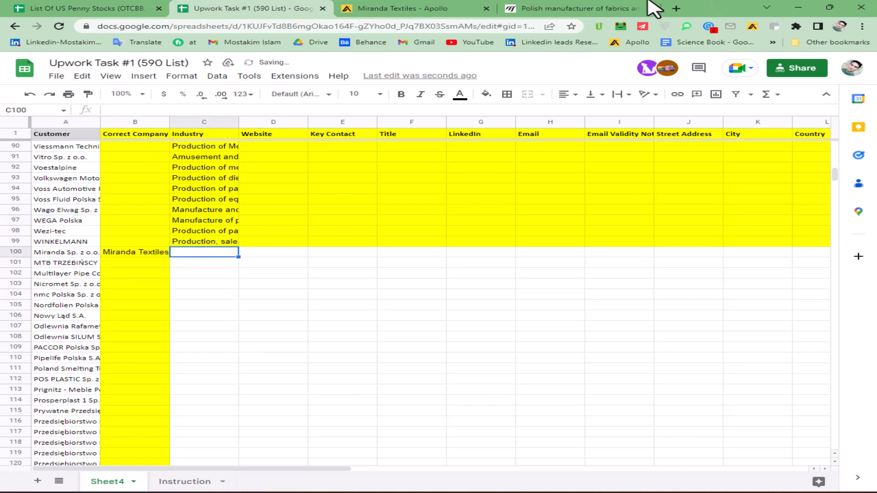
# Step: Open Miranda Textiles' LinkedIn company page from Apollo in a new tab
pyautogui.click(649, 2)
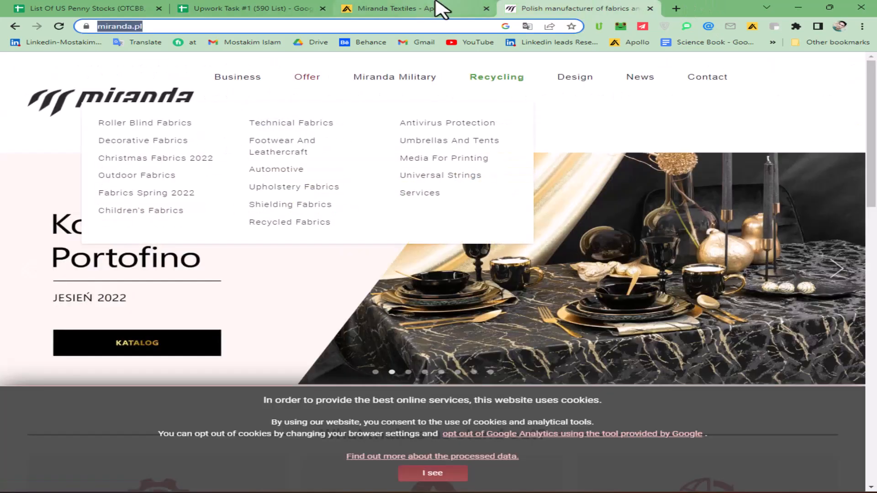
pyautogui.click(438, 7)
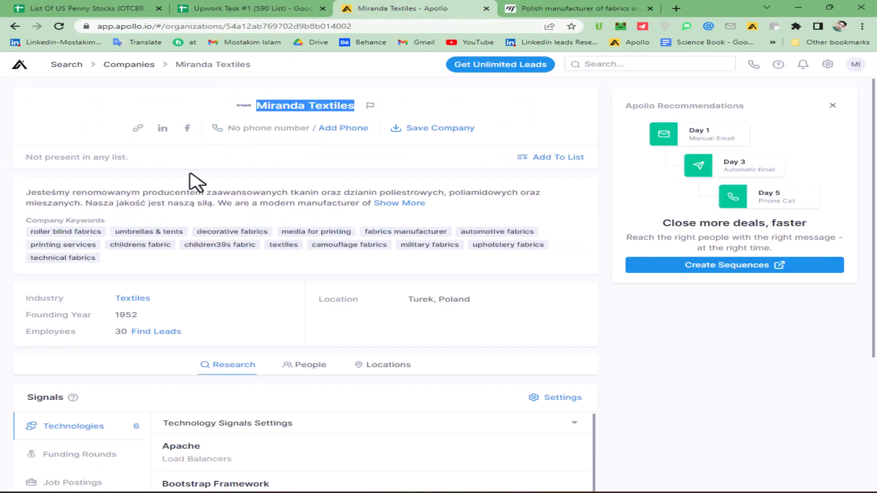
pyautogui.rightClick(162, 132)
pyautogui.click(188, 139)
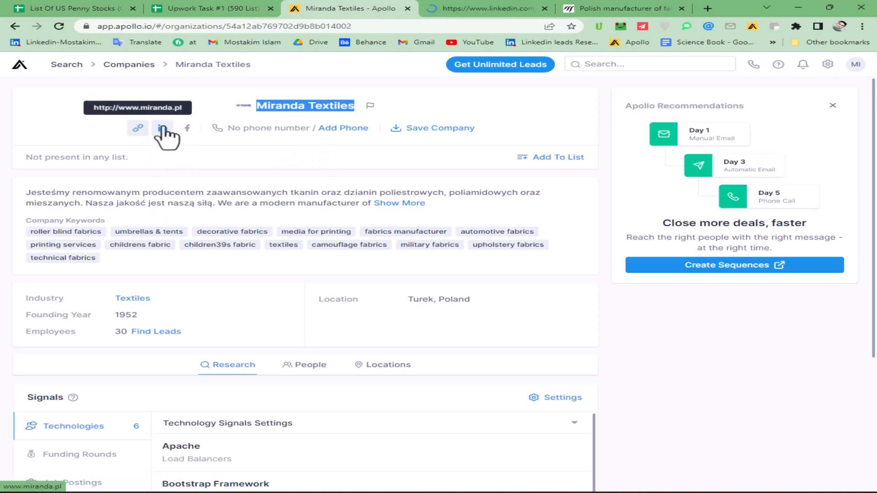
pyautogui.click(183, 6)
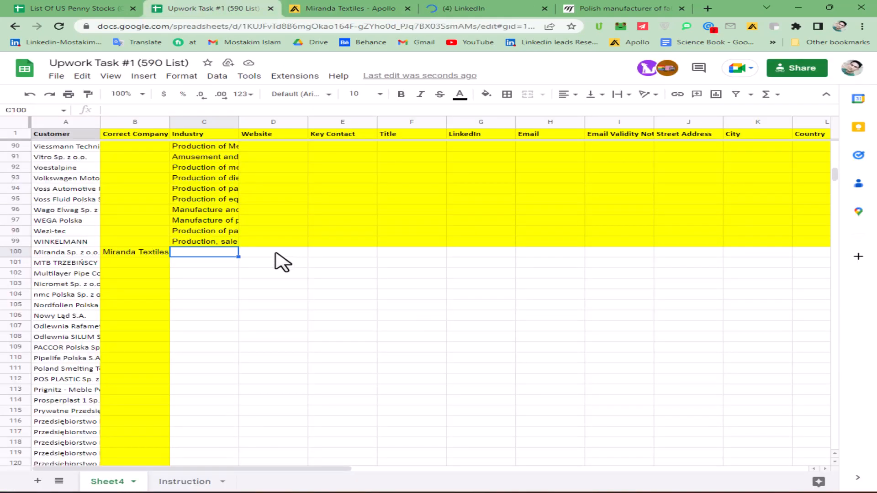
pyautogui.click(340, 9)
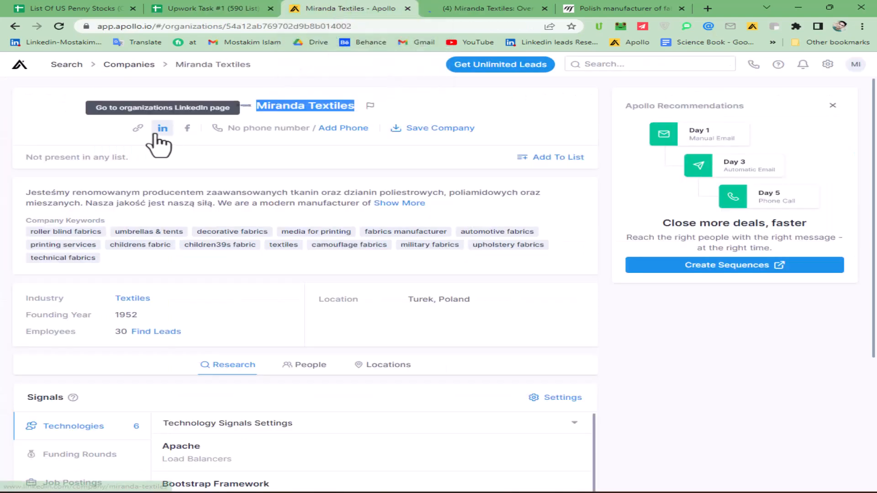
pyautogui.rightClick(138, 128)
pyautogui.click(202, 203)
pyautogui.click(241, 9)
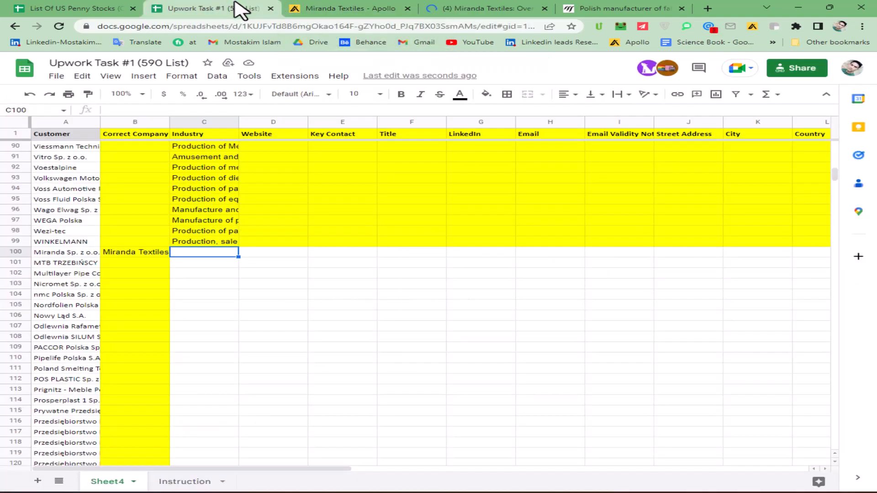
pyautogui.click(273, 252)
pyautogui.hotkey('ctrl', 'v')
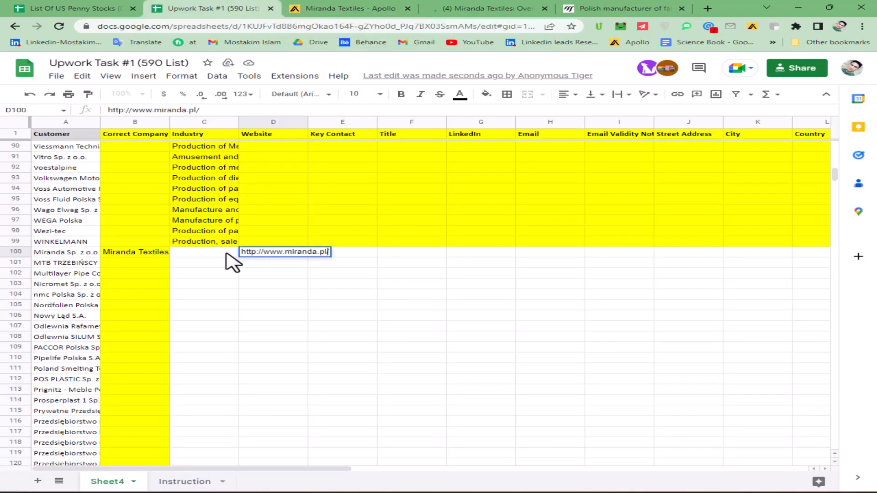
pyautogui.click(365, 252)
pyautogui.click(484, 9)
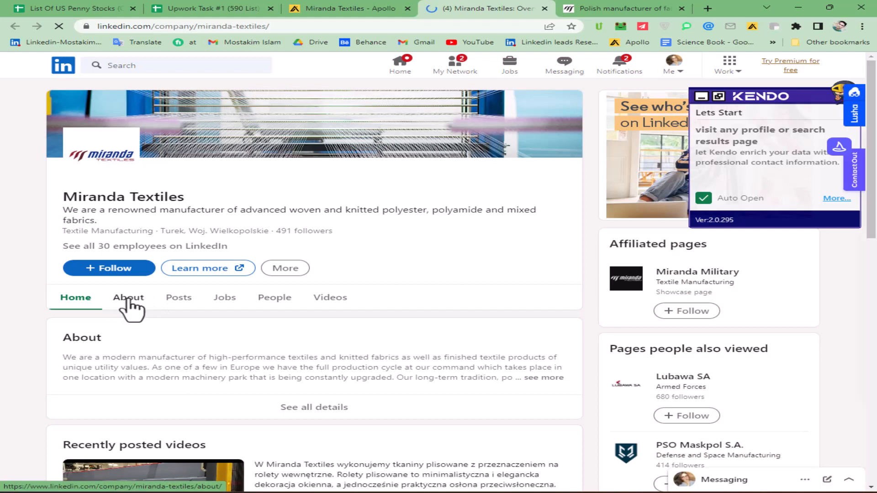
# Step: Copy Textile Manufacturing from the LinkedIn About page into Industry cell C100
pyautogui.click(128, 299)
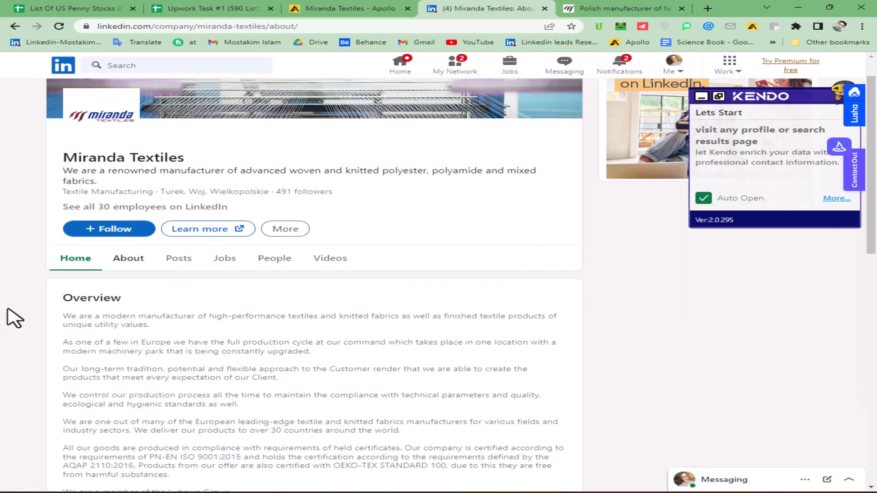
pyautogui.scroll(-6, 14, 318)
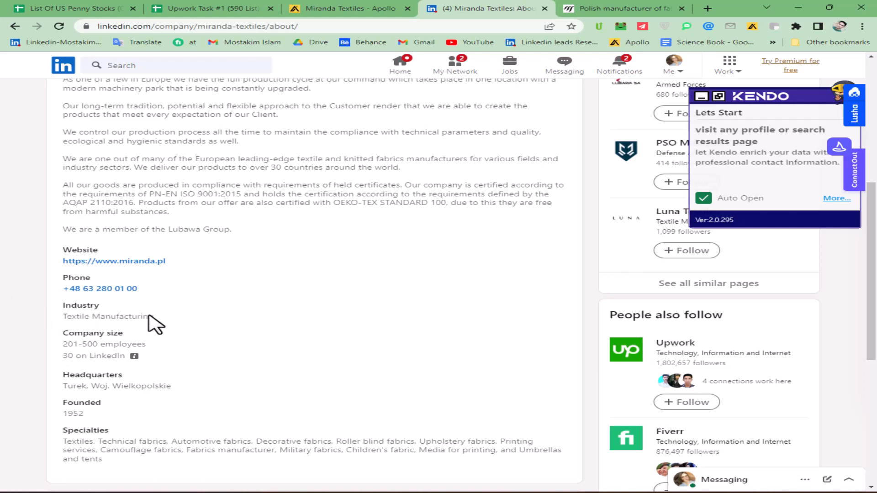
pyautogui.moveTo(63, 167); pyautogui.dragTo(165, 168)
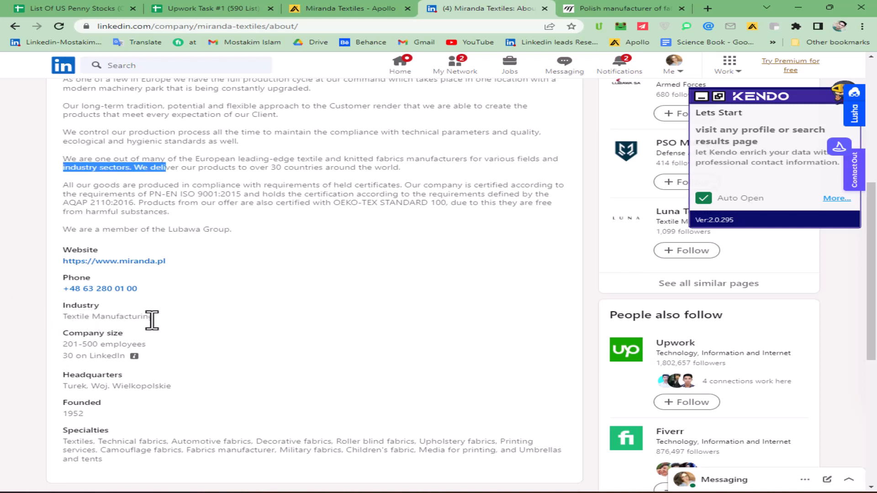
pyautogui.moveTo(154, 317); pyautogui.dragTo(62, 316)
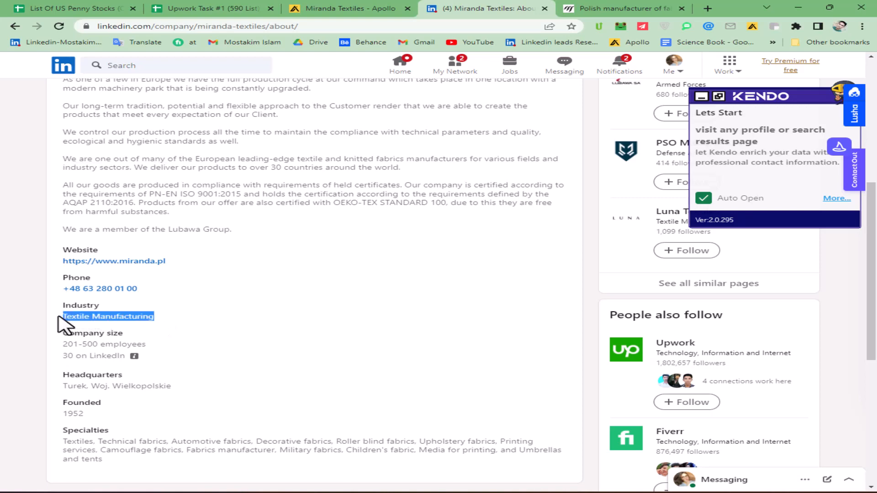
pyautogui.click(157, 9)
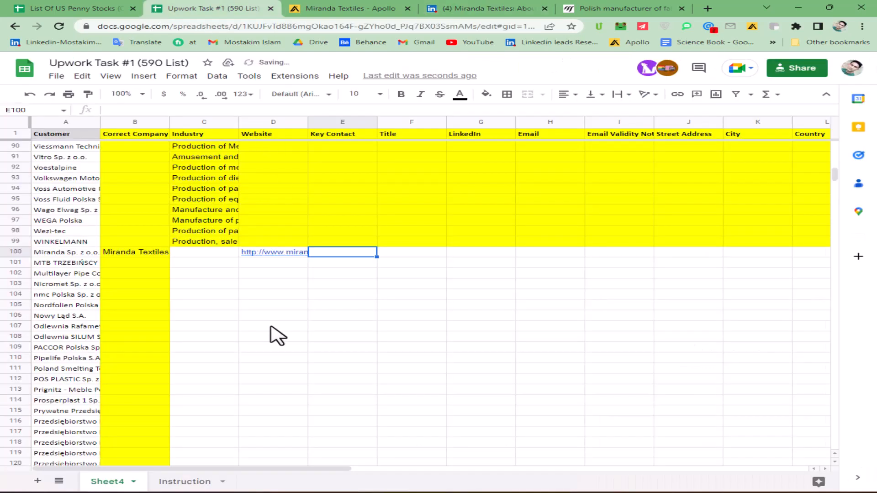
pyautogui.doubleClick(177, 252)
pyautogui.hotkey('ctrl', 'v')
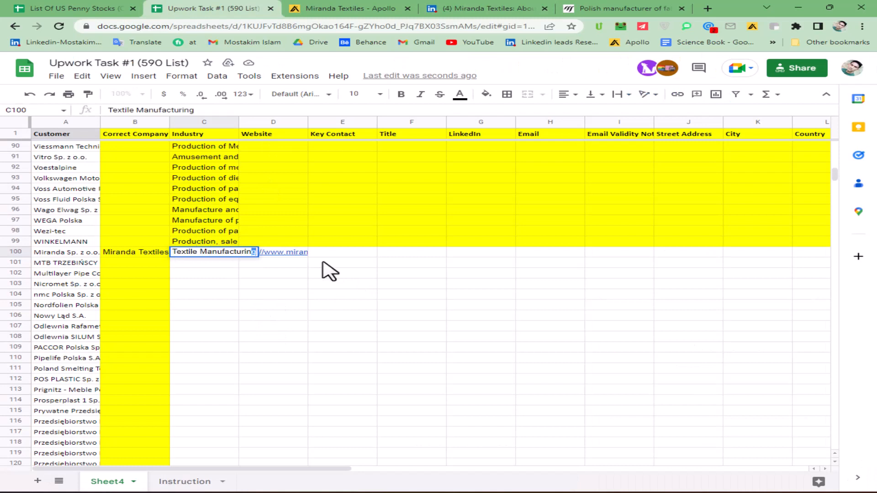
pyautogui.click(335, 254)
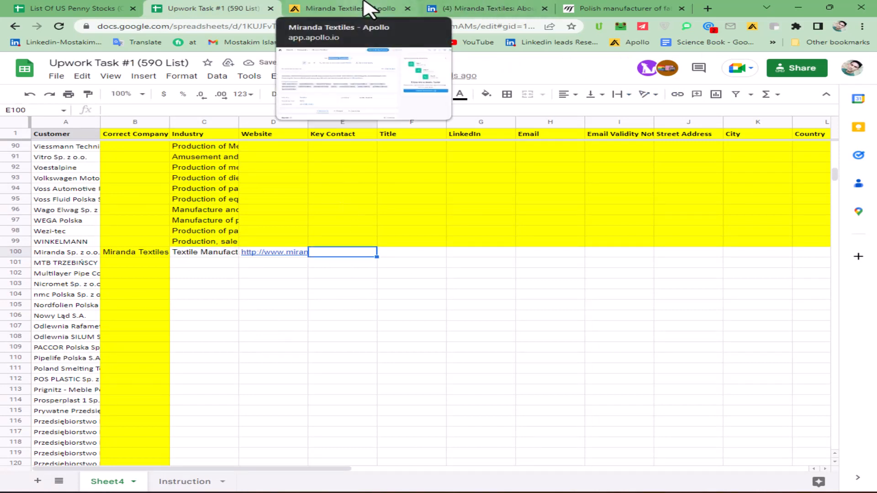
# Step: List Miranda Textiles' 12 people in Apollo and open the CEO/COO's LinkedIn profile in a new tab
pyautogui.click(324, 9)
pyautogui.click(168, 332)
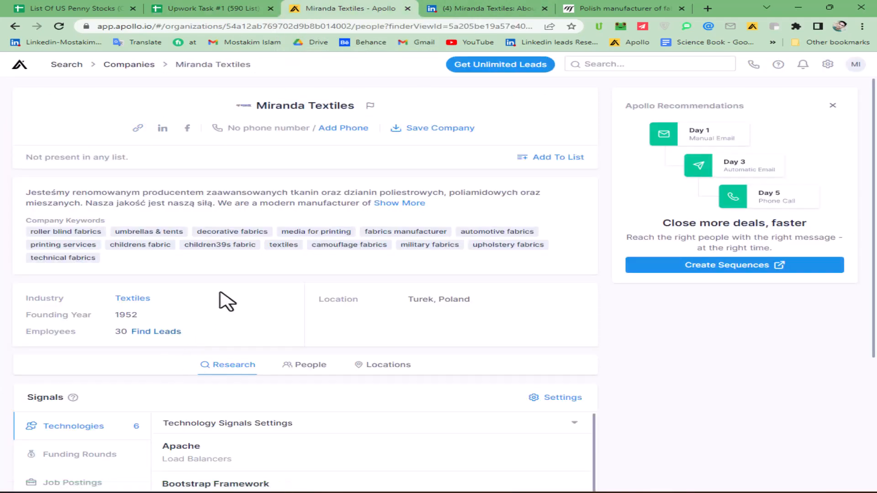
pyautogui.scroll(-4, 234, 263)
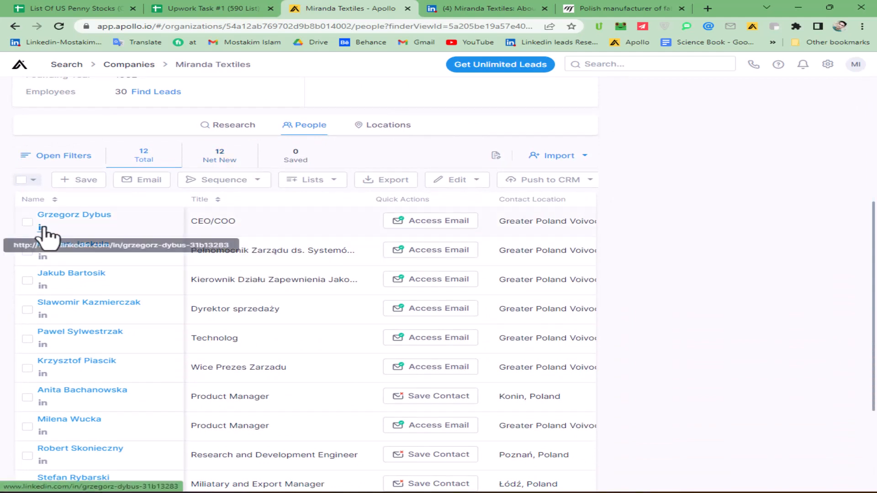
pyautogui.rightClick(43, 227)
pyautogui.click(67, 233)
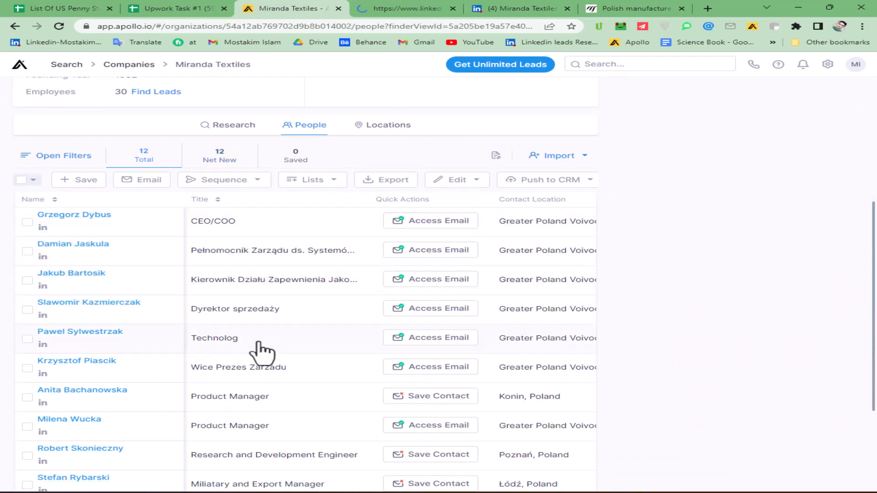
pyautogui.scroll(-3, 254, 333)
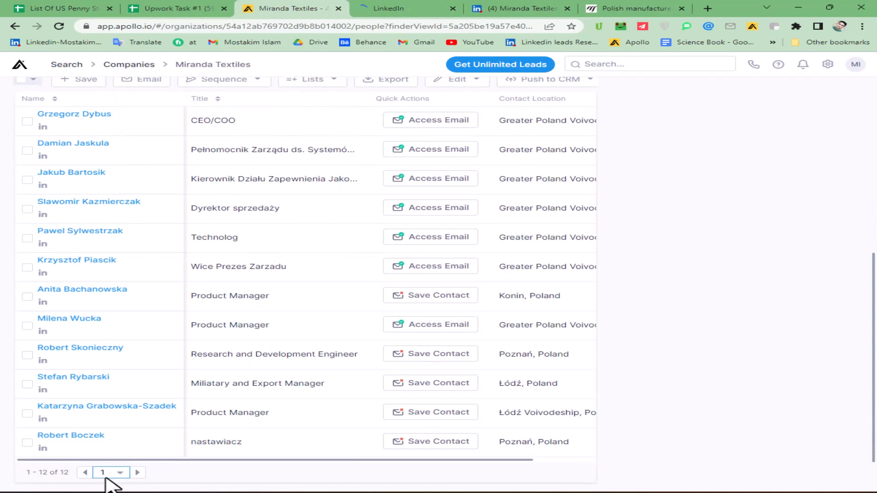
# Step: Review the allowed key contact titles, including Vice President, on the Instruction sheet
pyautogui.click(194, 8)
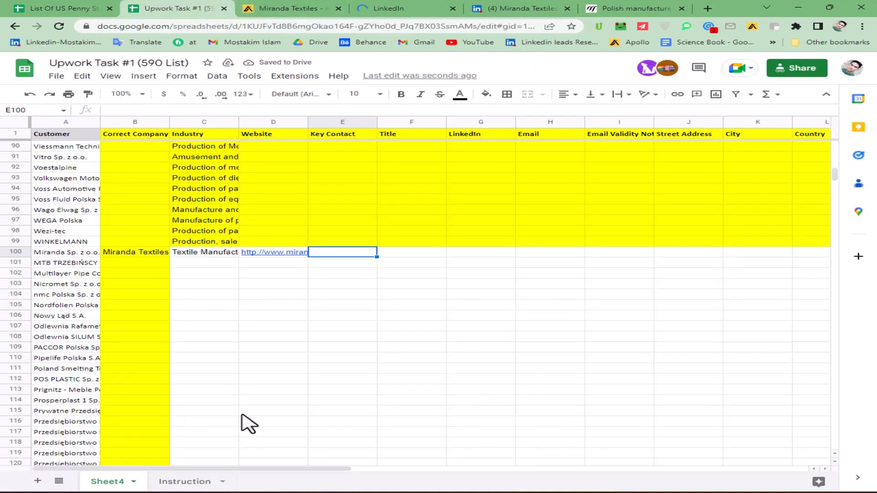
pyautogui.click(181, 481)
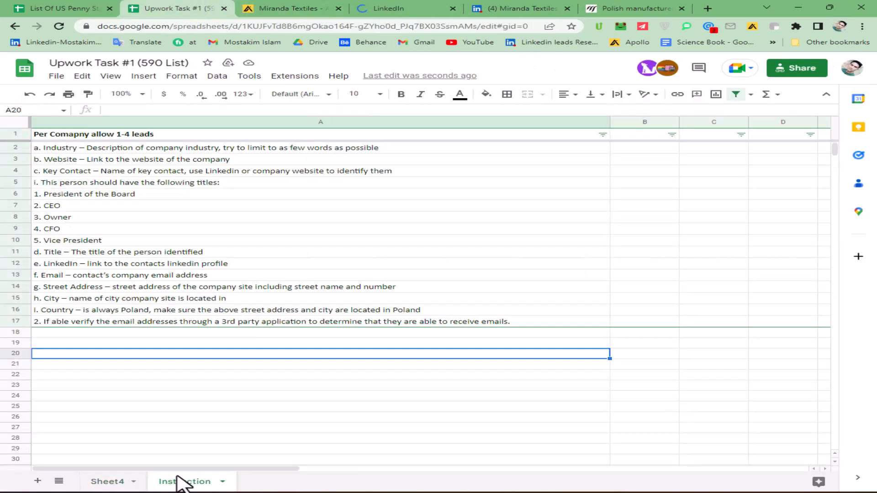
pyautogui.click(73, 217)
pyautogui.click(81, 230)
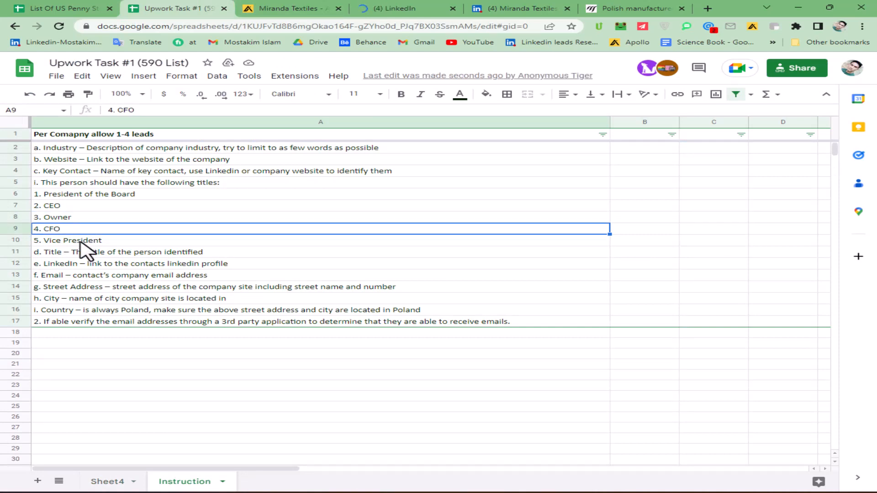
pyautogui.click(80, 241)
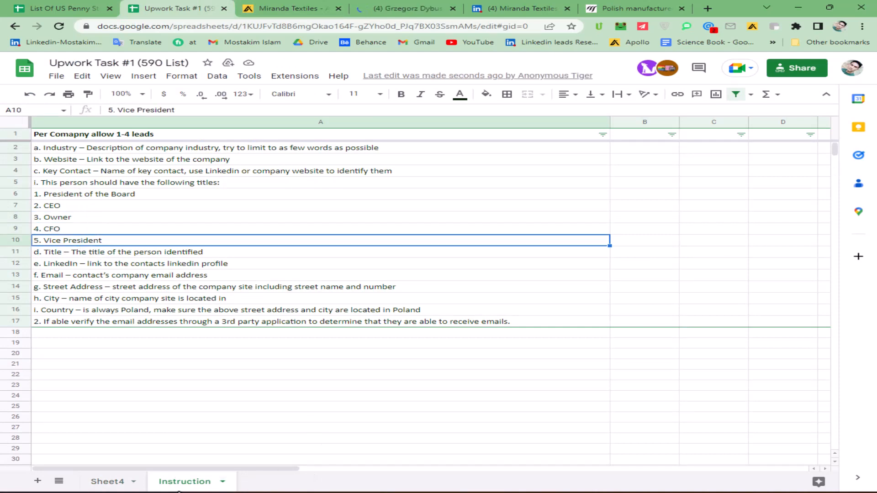
# Step: Look through the Miranda Textiles people list in Apollo
pyautogui.click(286, 9)
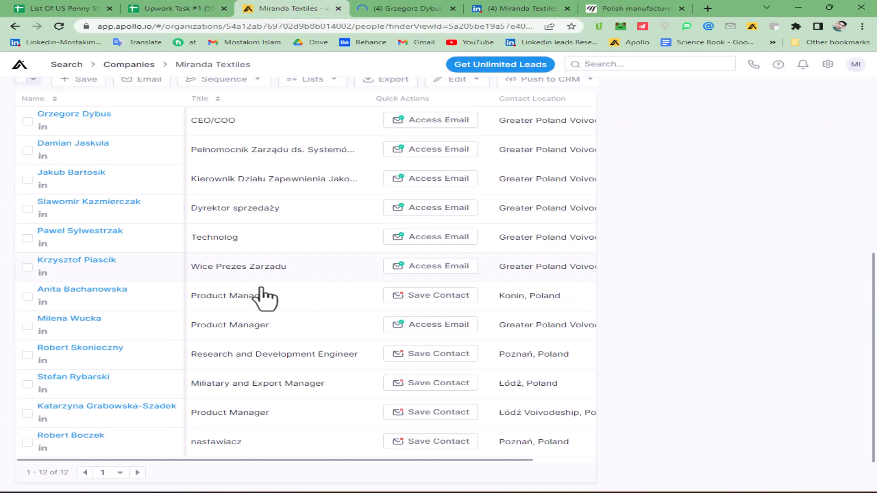
pyautogui.scroll(-2, 255, 320)
pyautogui.scroll(3, 255, 366)
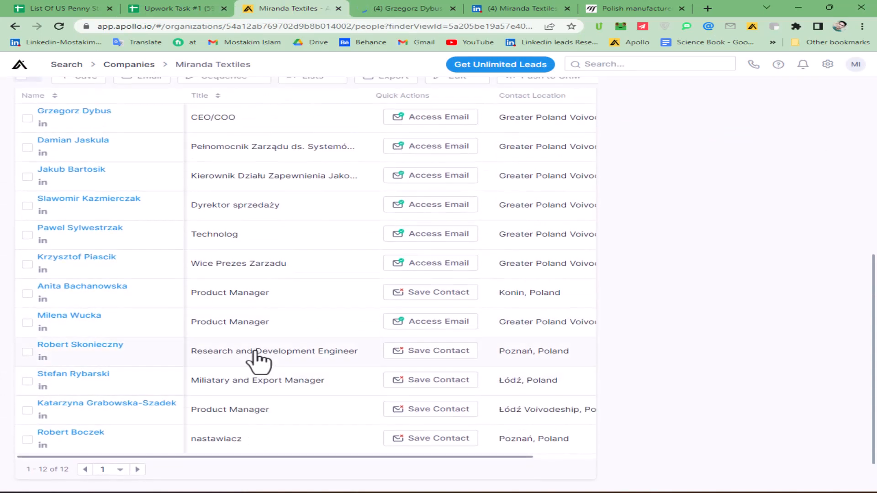
pyautogui.scroll(1, 256, 358)
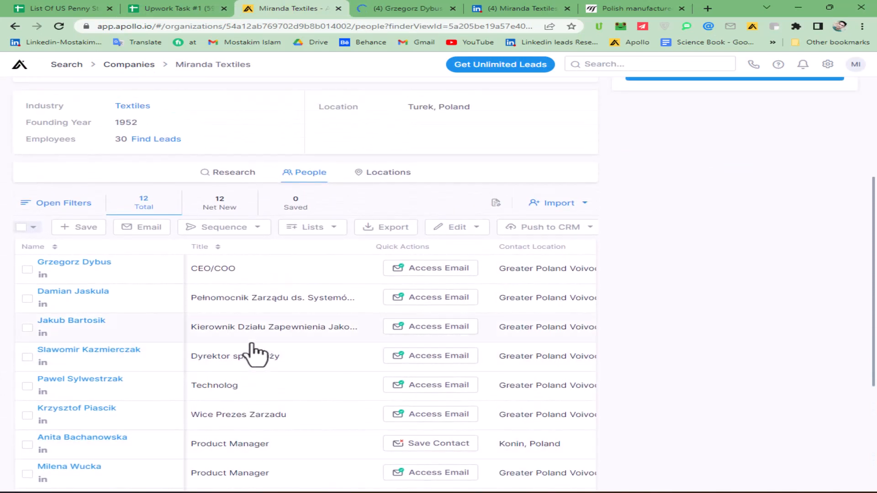
pyautogui.scroll(-2, 256, 354)
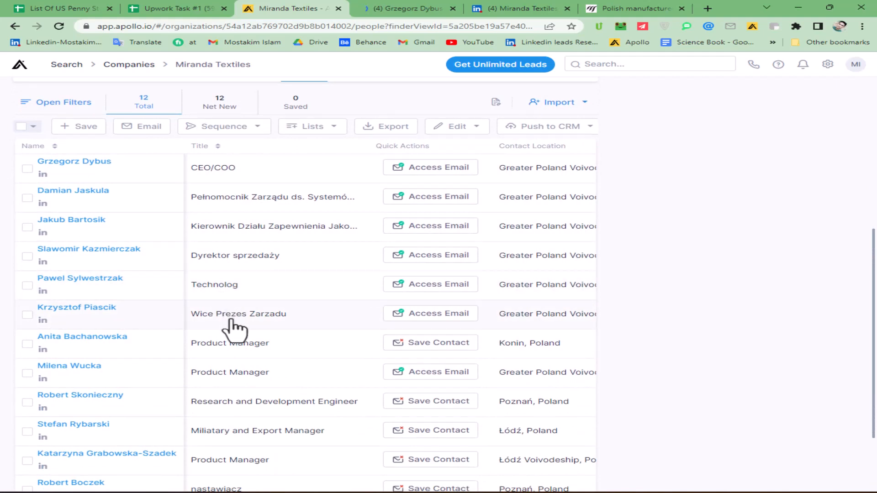
pyautogui.scroll(-2, 232, 332)
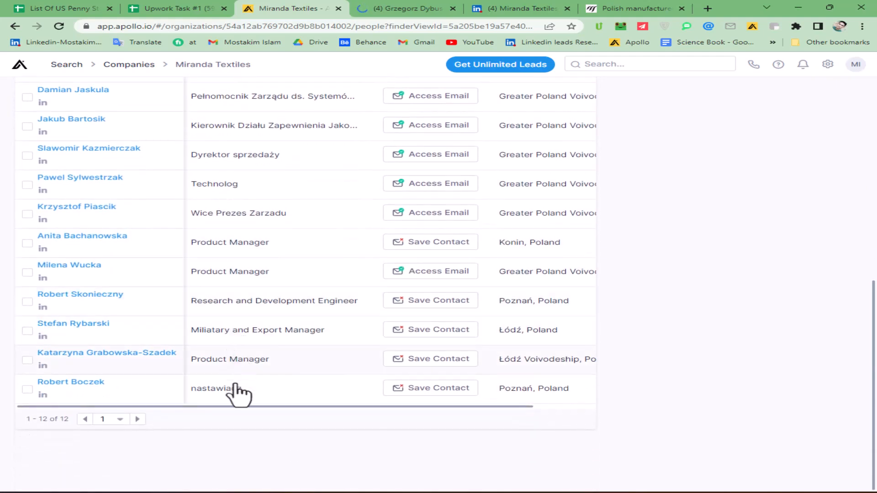
pyautogui.scroll(5, 254, 315)
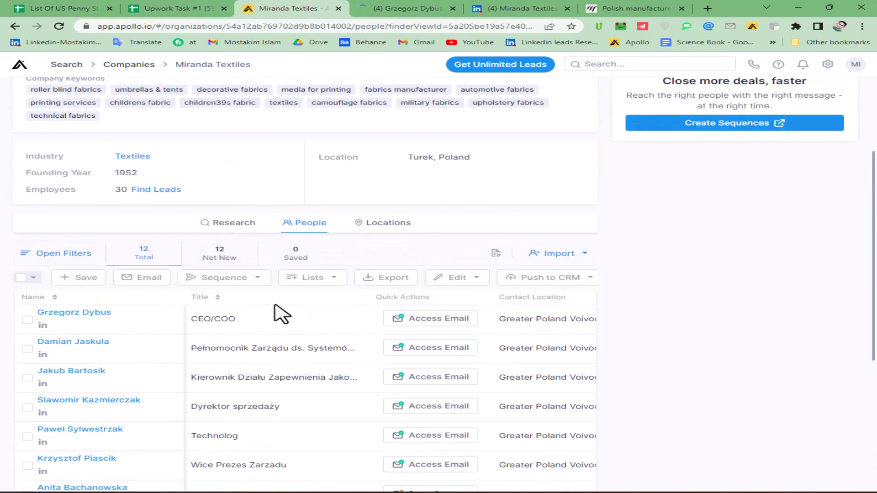
# Step: Return to the spreadsheet and go back via the Instruction sheet to the Sheet4 lead list
pyautogui.click(218, 9)
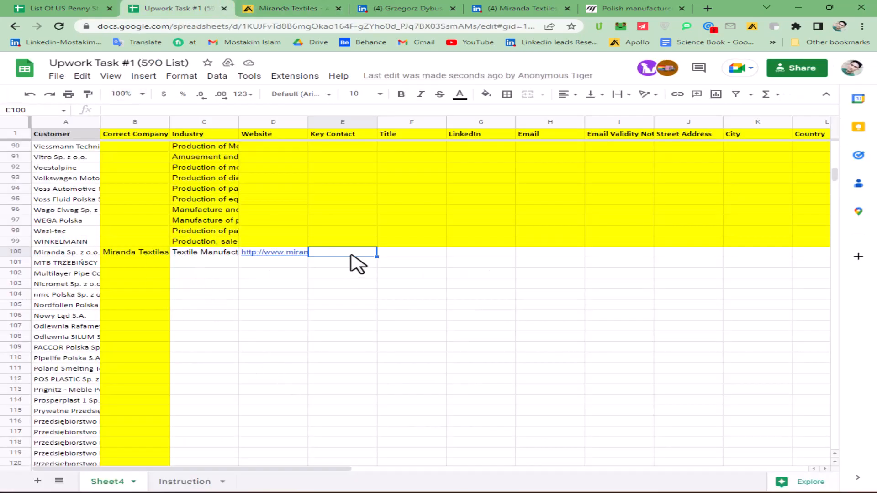
pyautogui.click(183, 482)
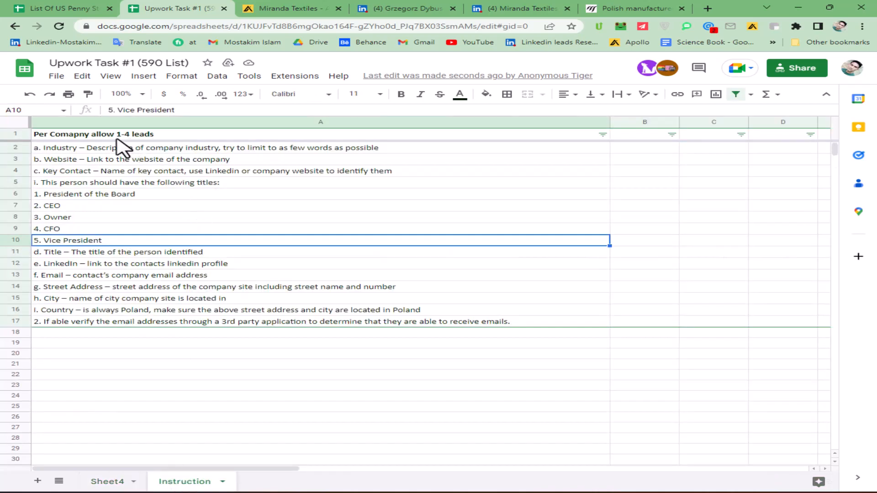
pyautogui.click(106, 484)
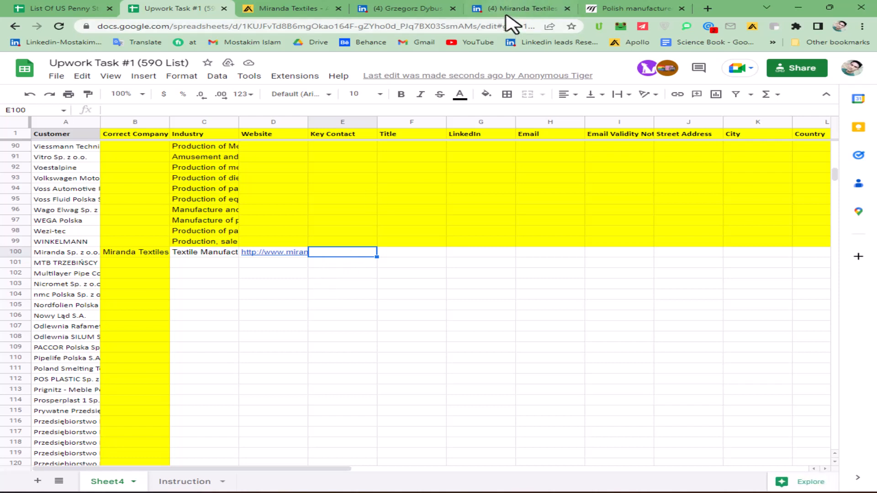
# Step: Paste the key contact's LinkedIn profile URL into cell G100 of the Miranda Textiles row
pyautogui.click(404, 9)
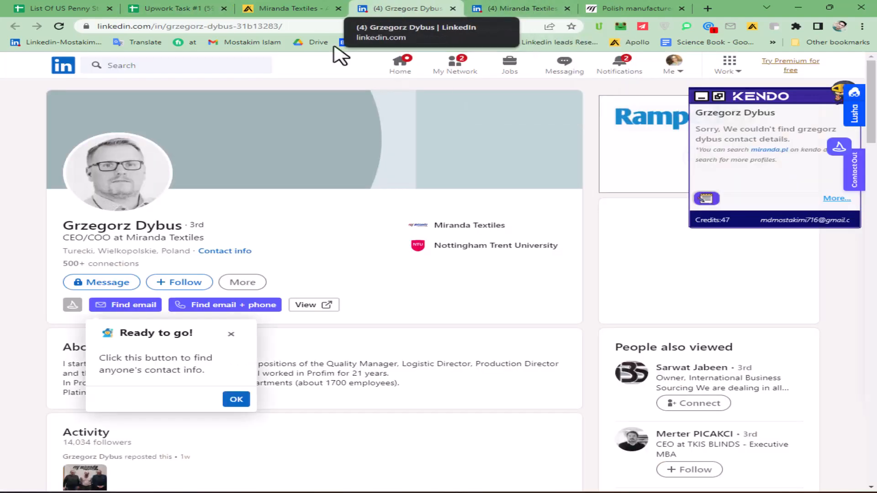
pyautogui.click(215, 8)
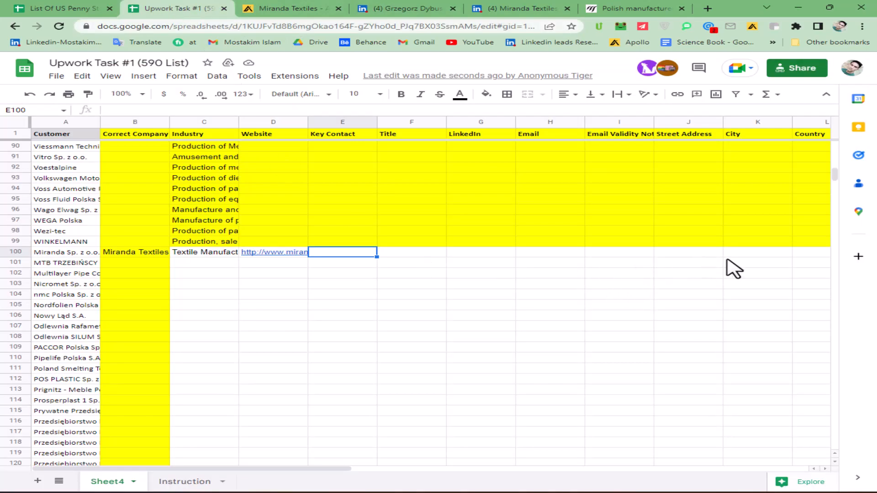
pyautogui.doubleClick(483, 263)
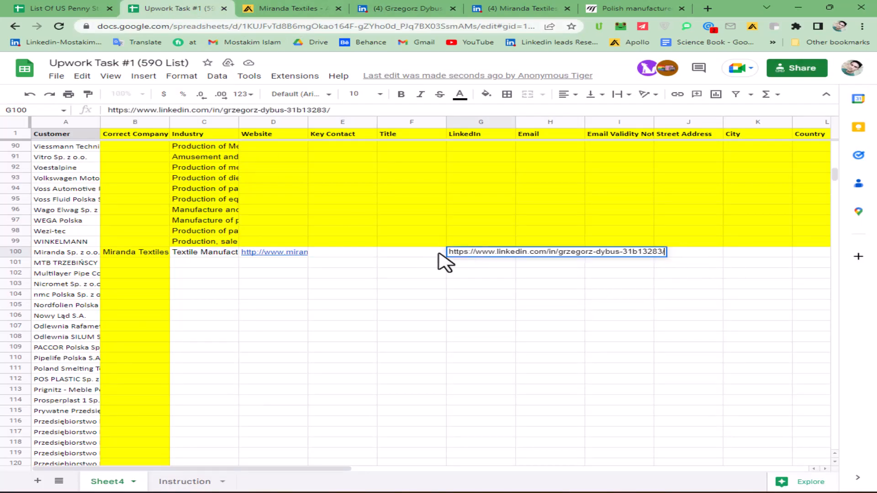
pyautogui.click(424, 255)
# Step: Copy the contact's full name from their LinkedIn profile into Key Contact cell E100
pyautogui.click(397, 8)
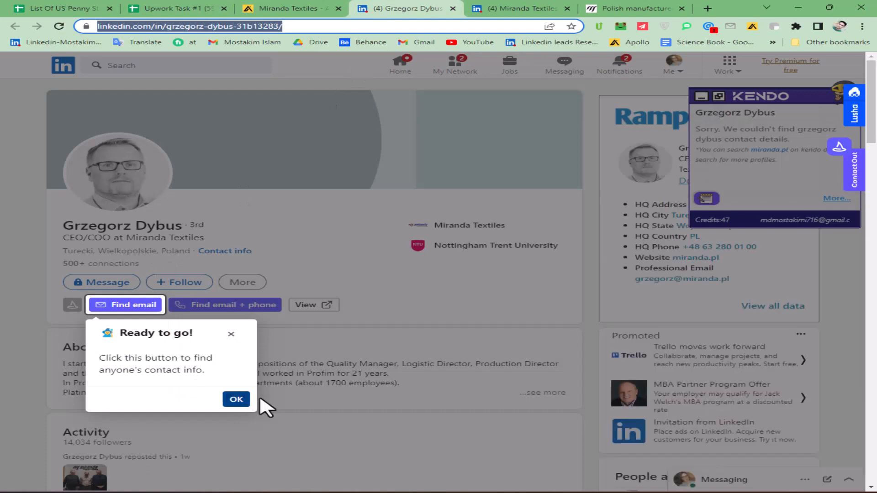
pyautogui.click(237, 399)
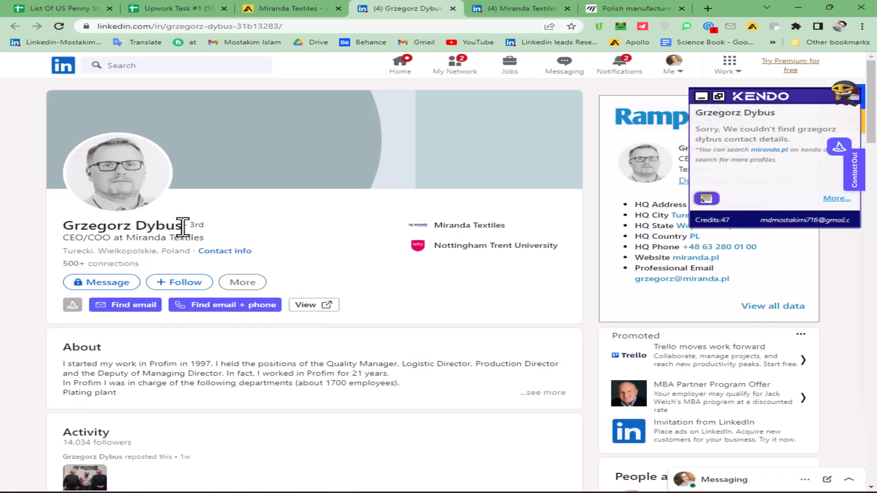
pyautogui.moveTo(183, 226); pyautogui.dragTo(65, 222)
pyautogui.hotkey('ctrl', 'c')
pyautogui.click(288, 8)
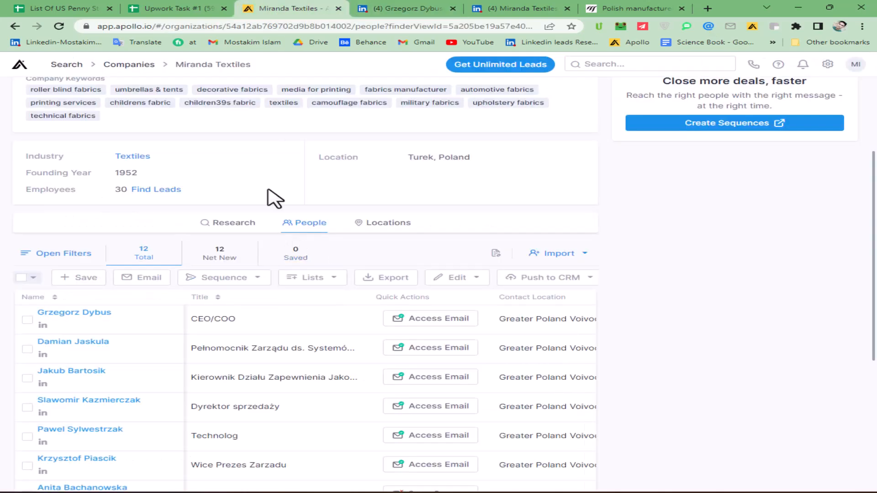
pyautogui.click(192, 8)
pyautogui.click(342, 254)
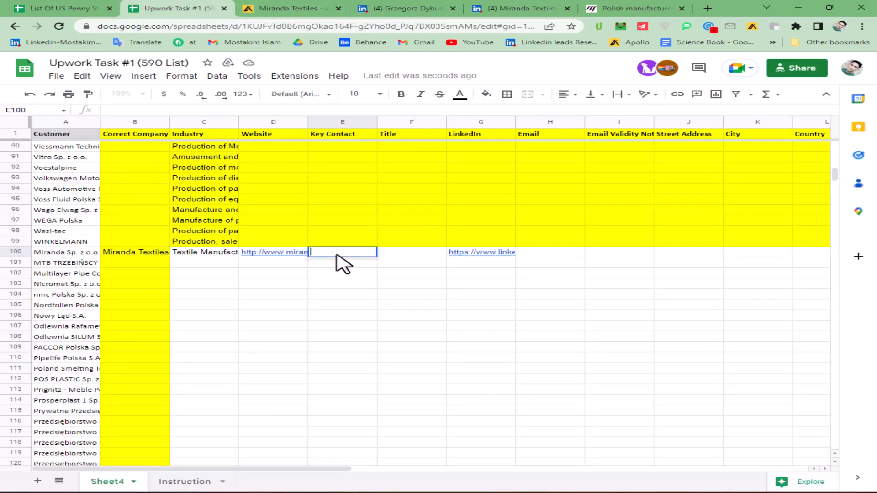
pyautogui.hotkey('ctrl', 'v')
# Step: Copy the CEO/COO job title from the profile into Title cell F100
pyautogui.click(436, 253)
pyautogui.click(400, 7)
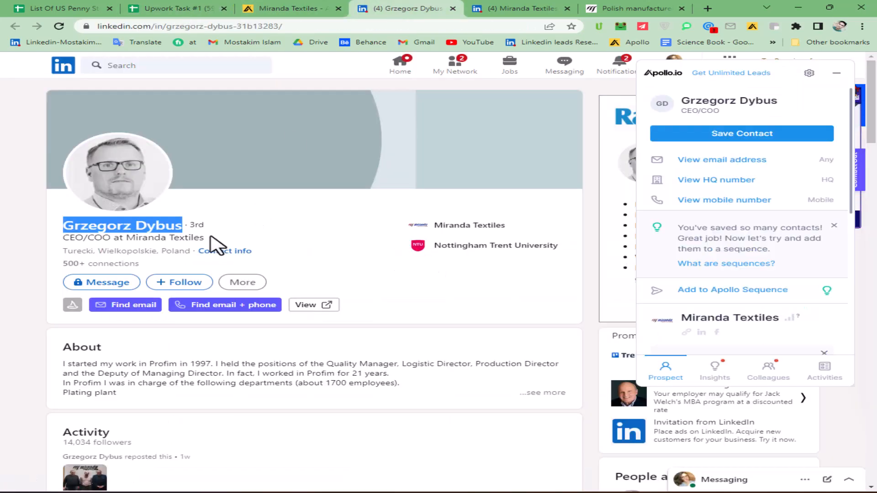
pyautogui.moveTo(111, 238); pyautogui.dragTo(61, 239)
pyautogui.hotkey('ctrl', 'c')
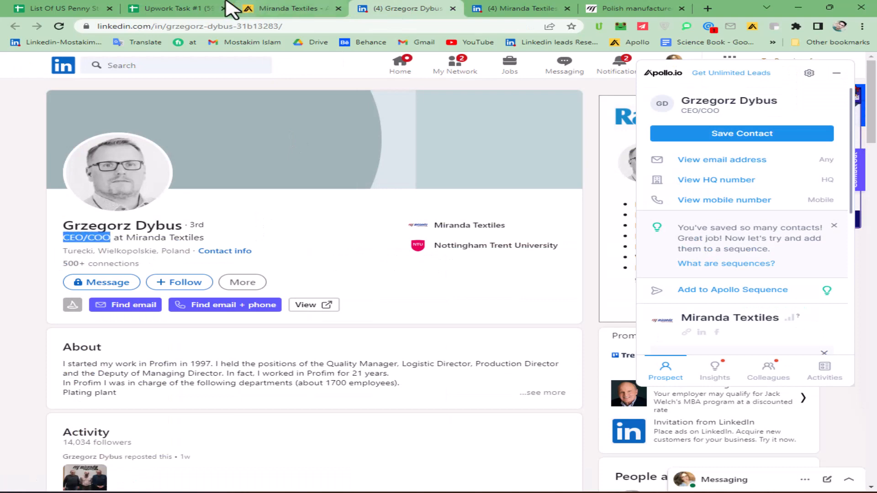
pyautogui.click(182, 8)
pyautogui.hotkey('ctrl', 'v')
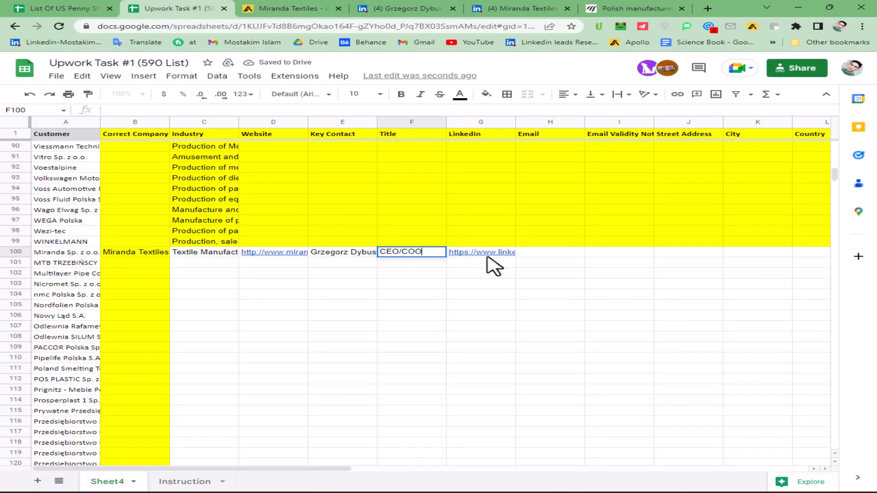
# Step: Reveal the contact's email address in the Apollo panel on LinkedIn and copy it
pyautogui.click(521, 252)
pyautogui.click(395, 9)
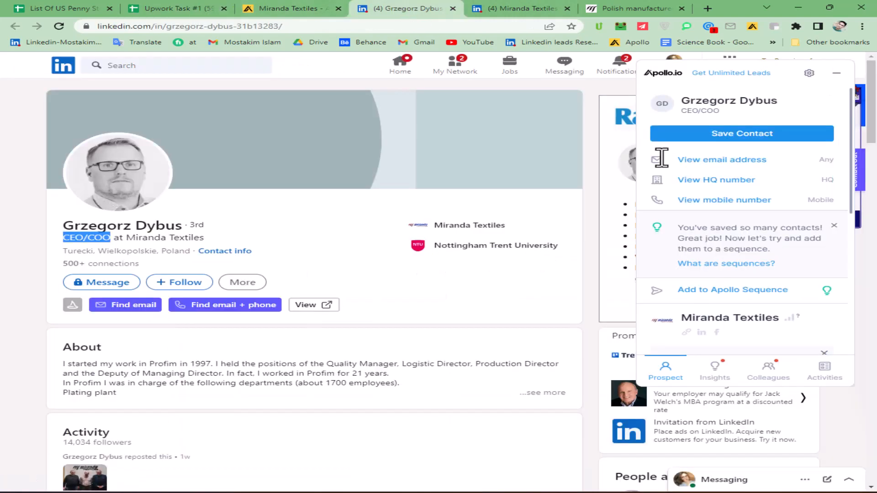
pyautogui.click(730, 162)
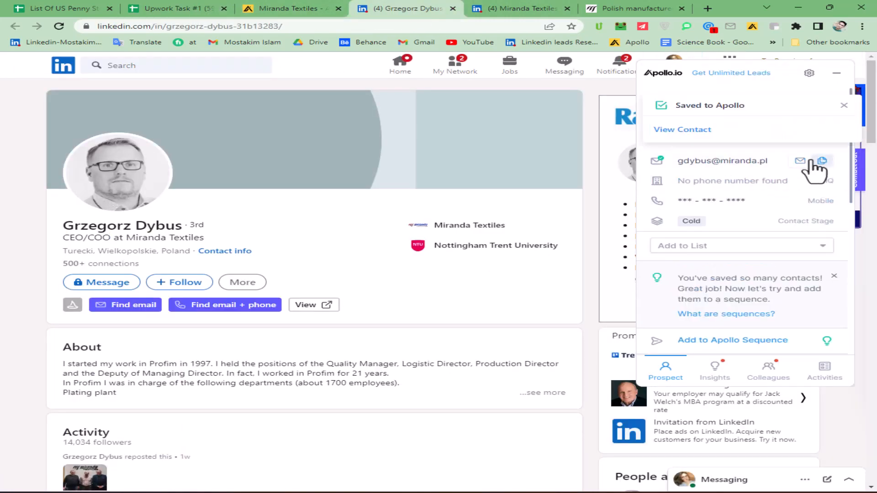
pyautogui.click(813, 161)
# Step: Verify the contact's email on Email-Checker.net, which returns UNKNOWN, then open Gmail in a new tab
pyautogui.click(707, 8)
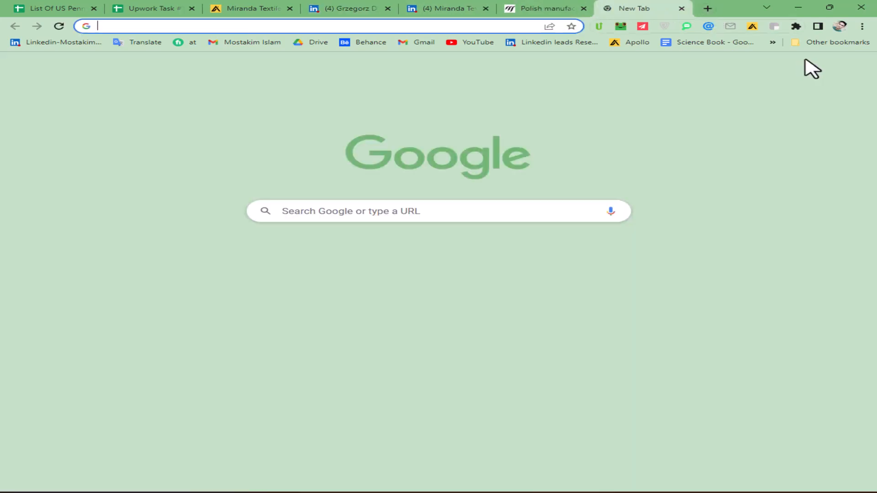
pyautogui.click(822, 42)
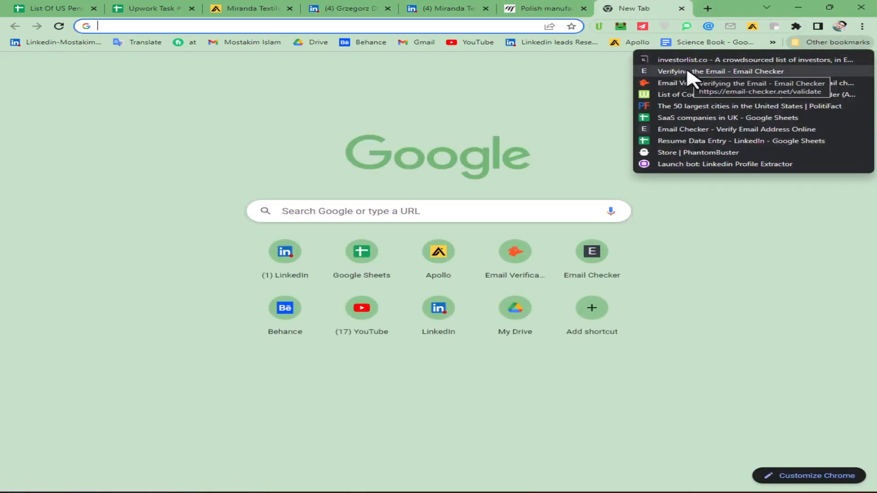
pyautogui.click(687, 76)
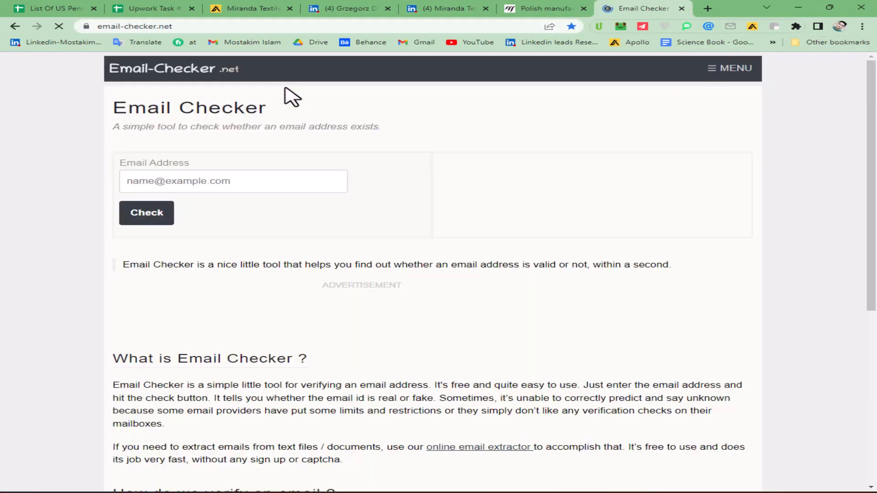
pyautogui.click(128, 181)
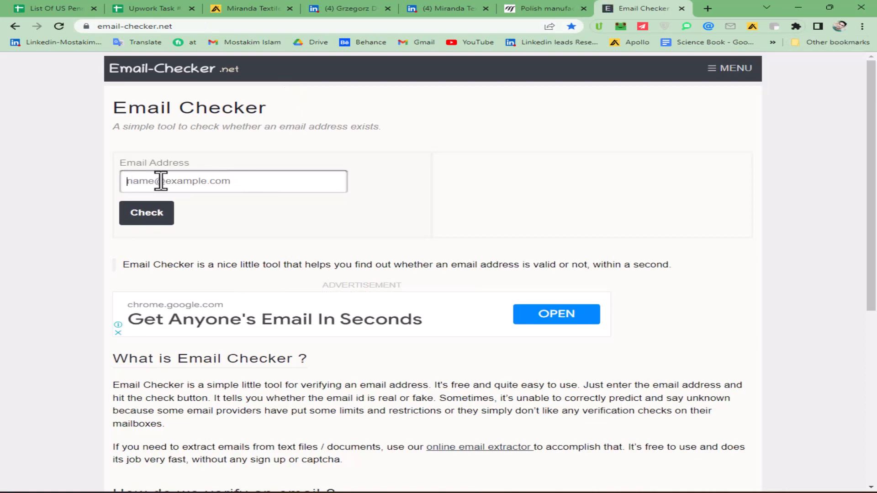
pyautogui.hotkey('ctrl', 'v')
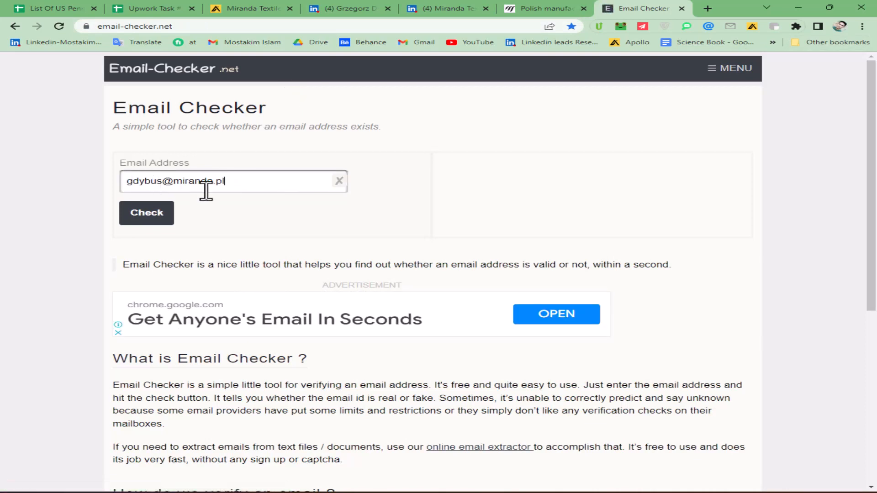
pyautogui.click(154, 218)
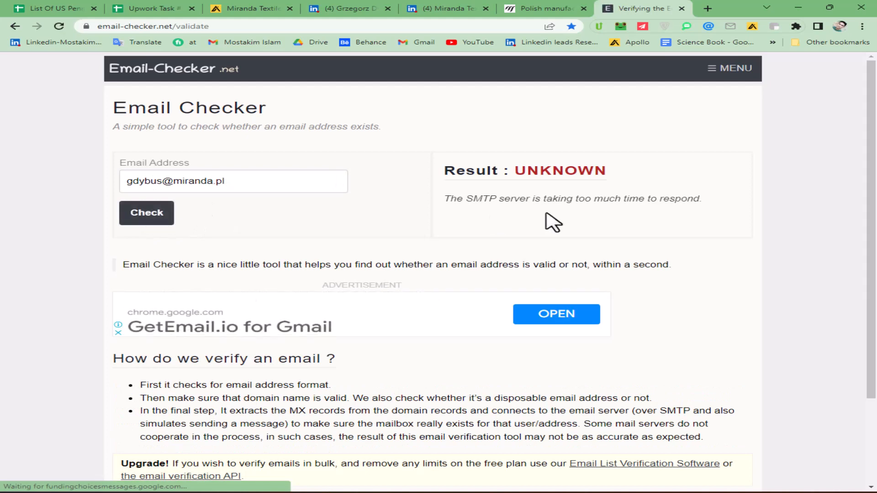
pyautogui.click(706, 8)
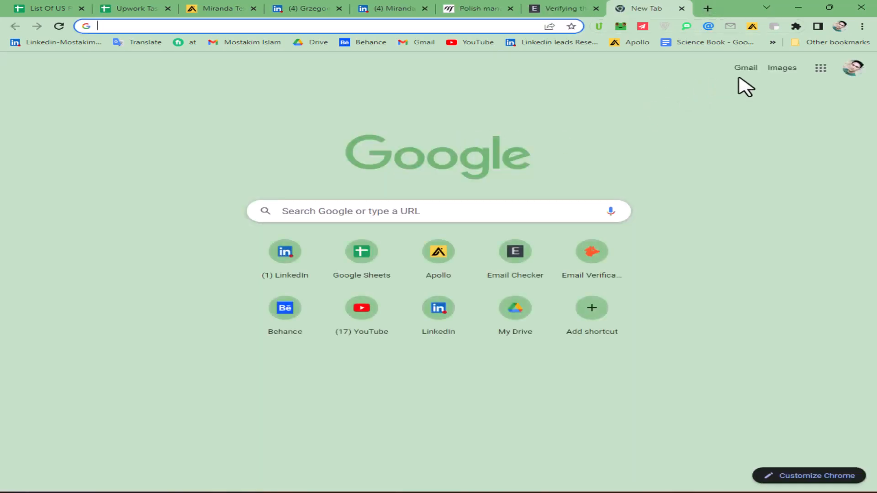
pyautogui.click(742, 69)
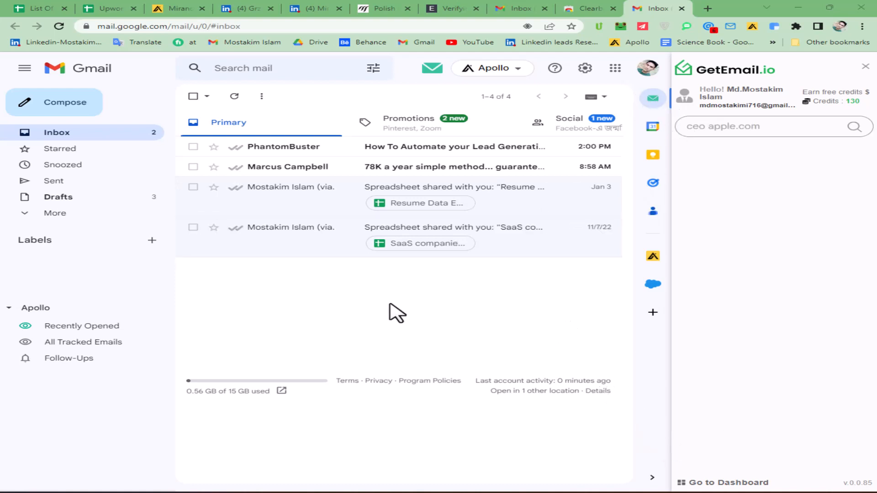
# Step: Open Clearbit Connect for Gmail from its extension menu and confirm it's already added to Chrome
pyautogui.click(708, 9)
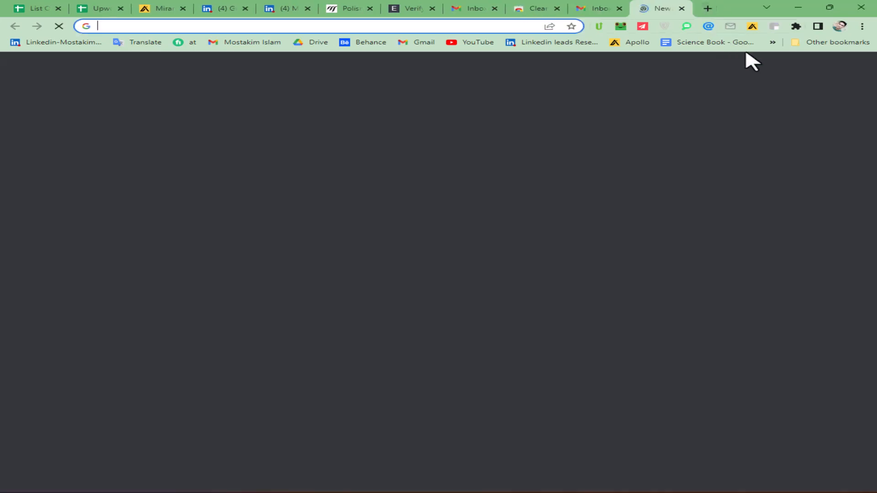
pyautogui.rightClick(775, 27)
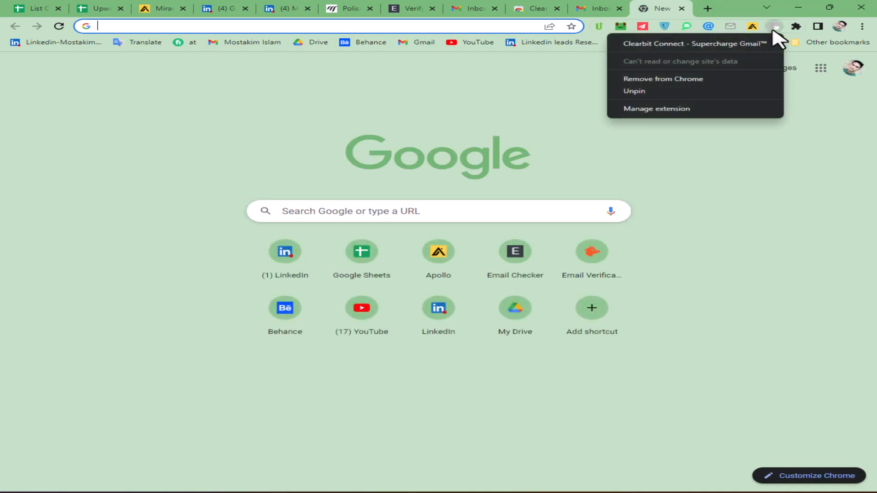
pyautogui.click(678, 42)
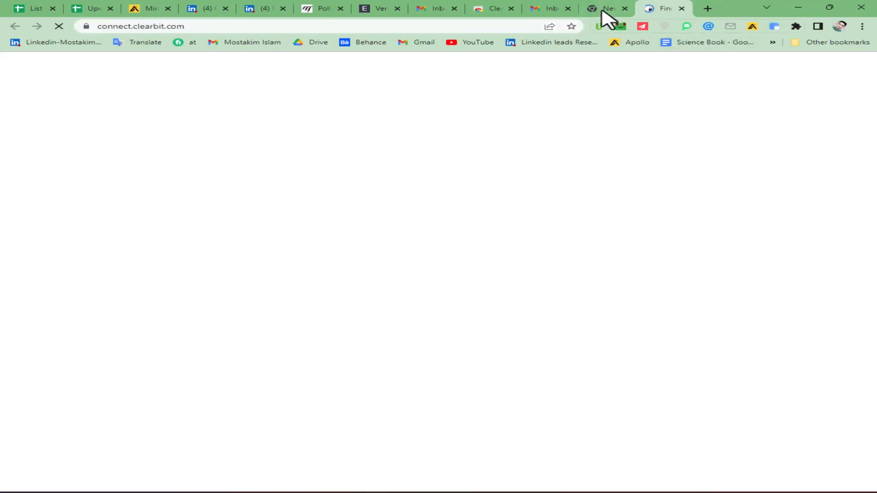
pyautogui.click(605, 9)
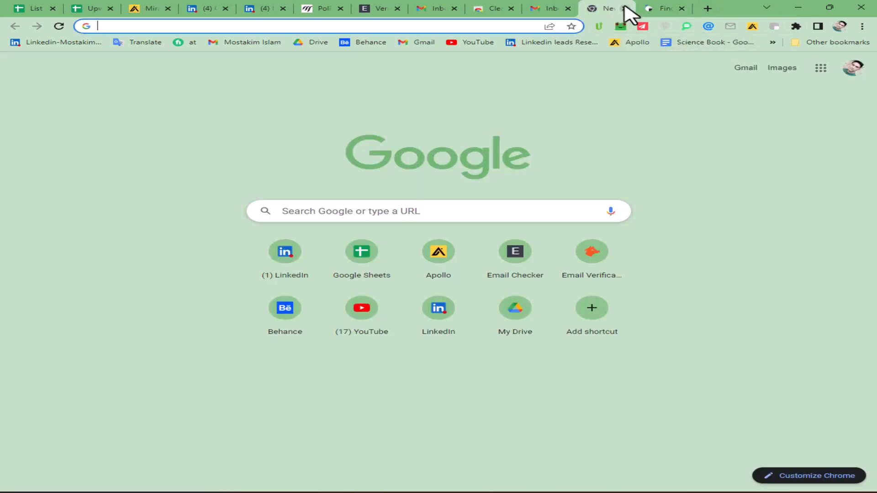
pyautogui.click(624, 9)
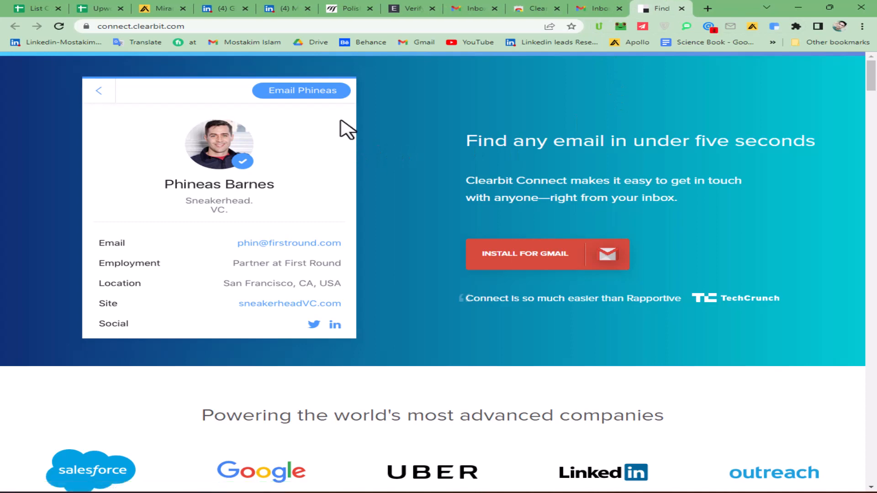
pyautogui.scroll(-3, 485, 274)
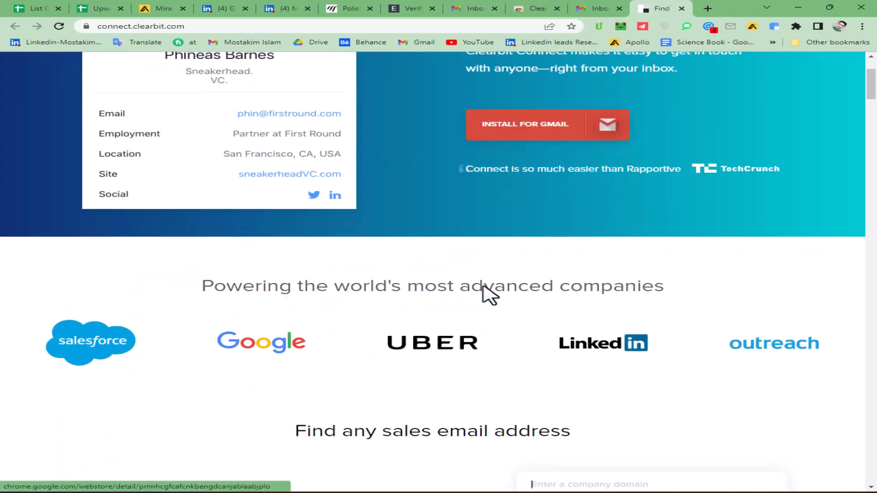
pyautogui.scroll(2, 491, 298)
pyautogui.click(524, 219)
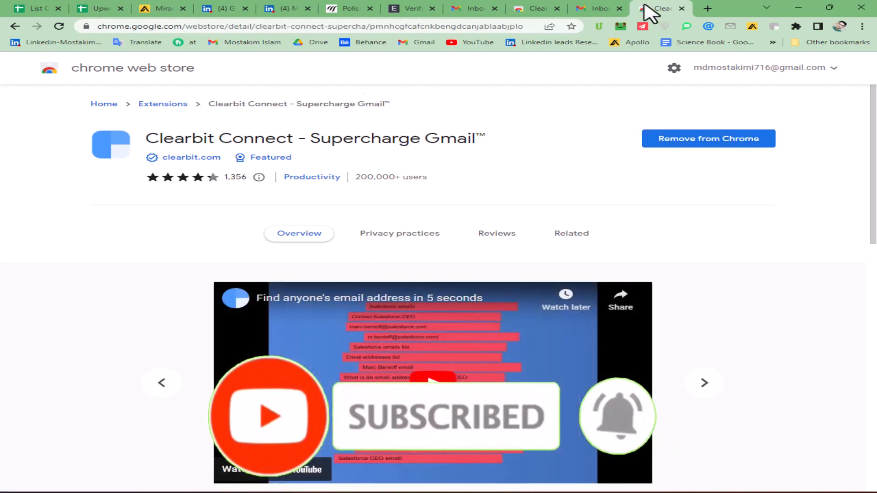
pyautogui.click(602, 10)
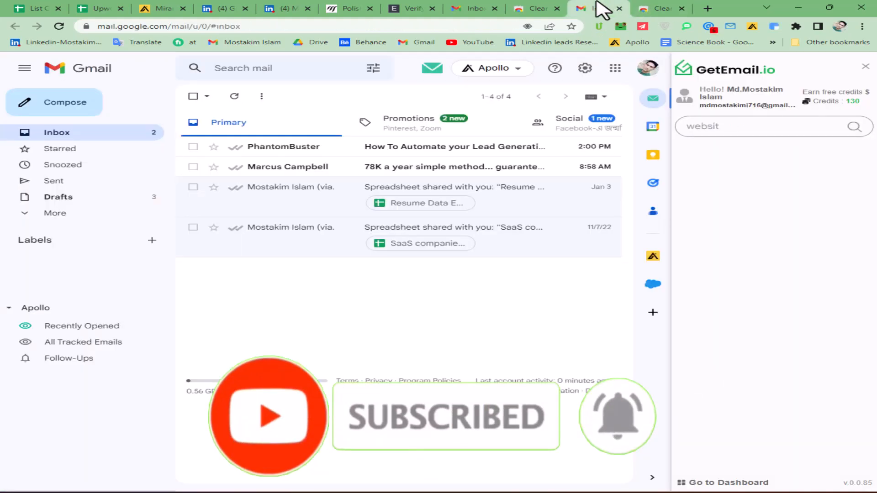
pyautogui.click(660, 9)
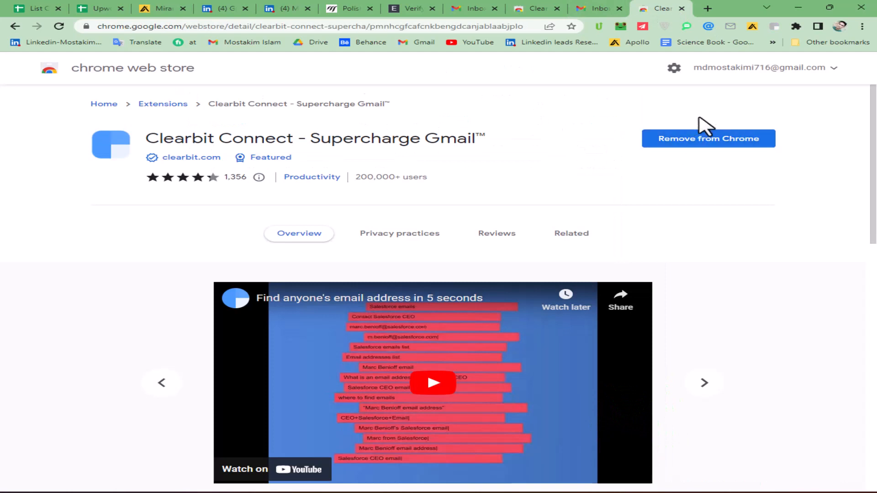
pyautogui.click(612, 9)
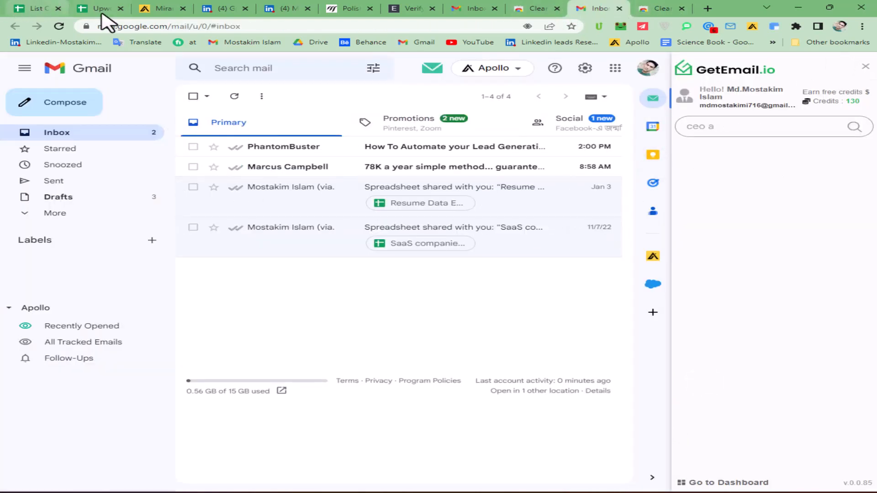
# Step: Send a short greeting test email from Gmail to the key contact's address
pyautogui.click(59, 26)
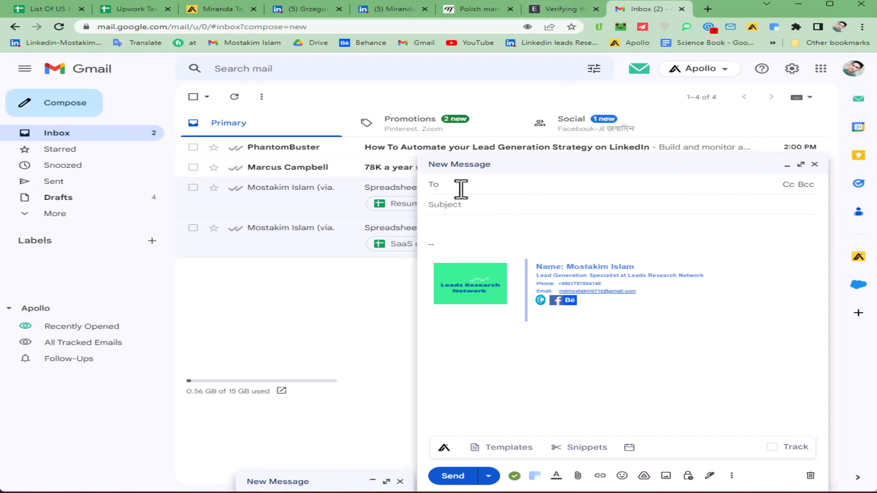
pyautogui.hotkey('ctrl', 'v')
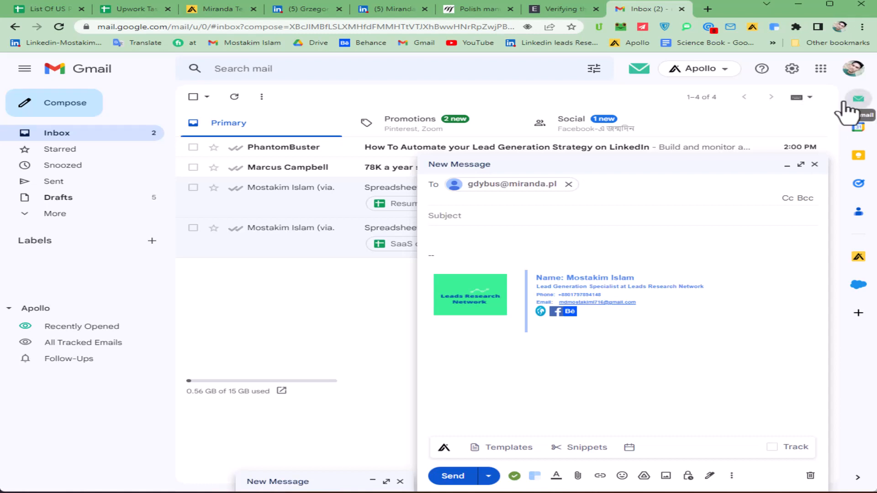
pyautogui.click(438, 236)
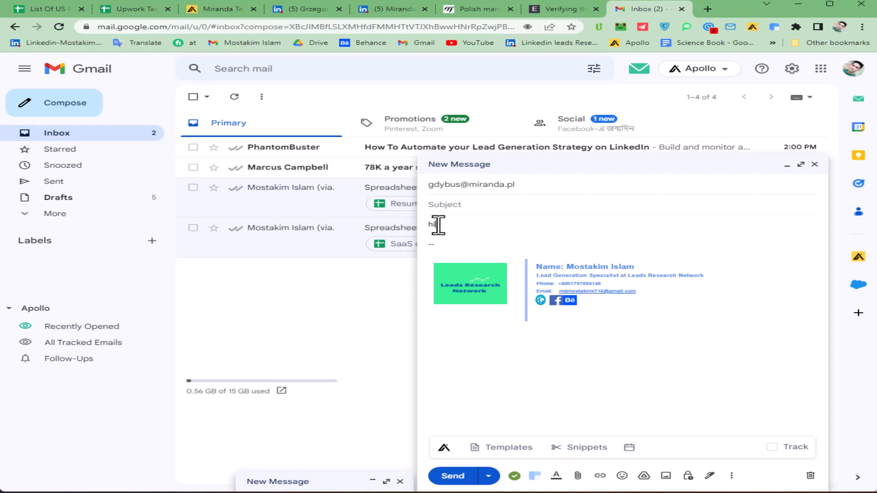
pyautogui.click(453, 476)
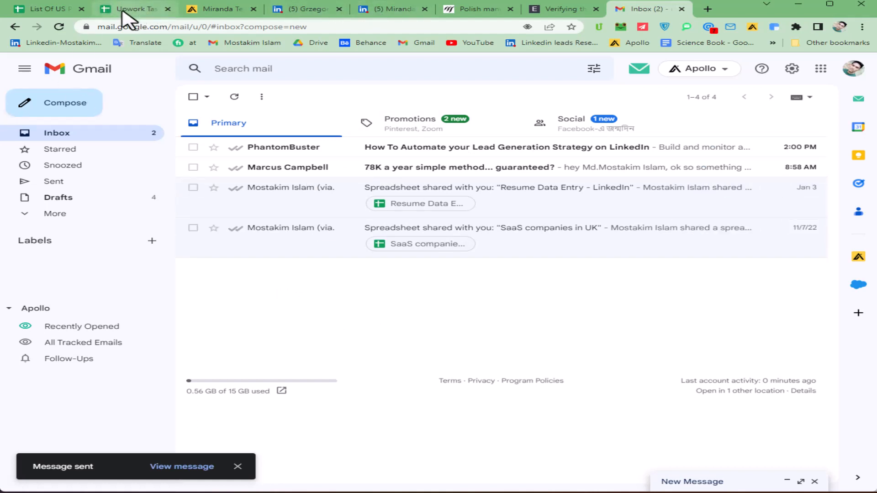
pyautogui.click(140, 14)
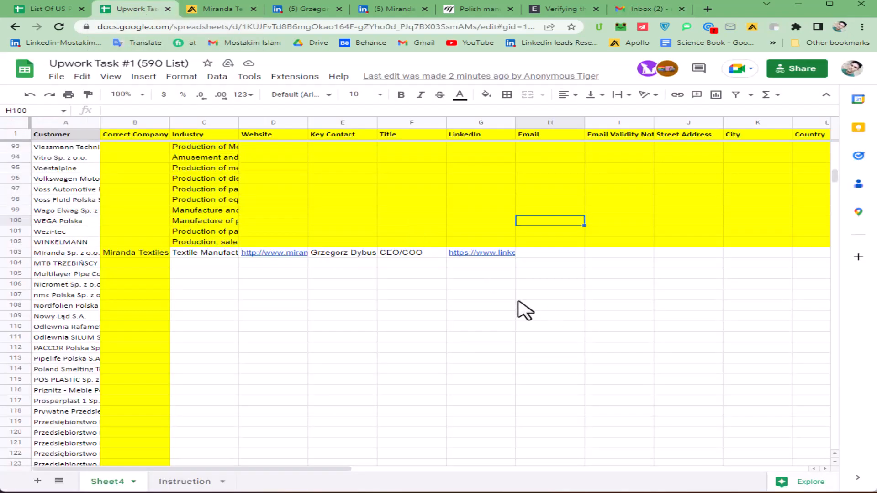
# Step: Paste the contact's email into H103 and add the note 'sent mail' in I103
pyautogui.click(536, 255)
pyautogui.hotkey('ctrl', 'v')
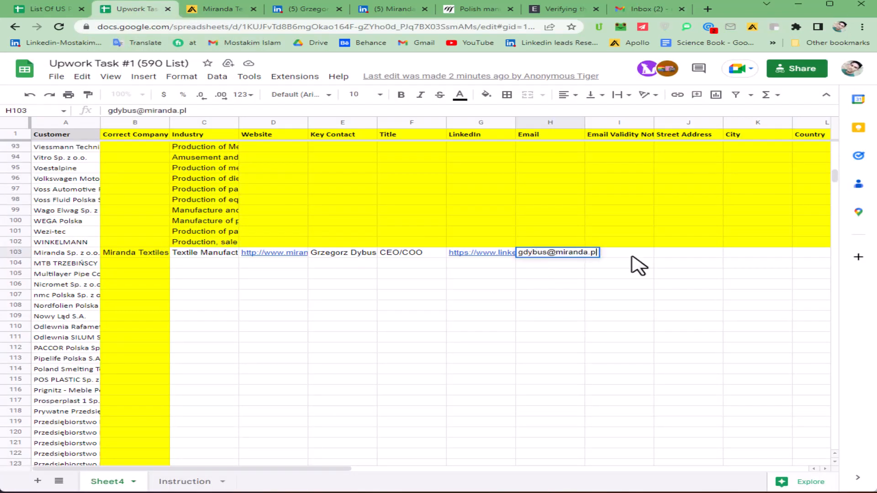
pyautogui.click(621, 256)
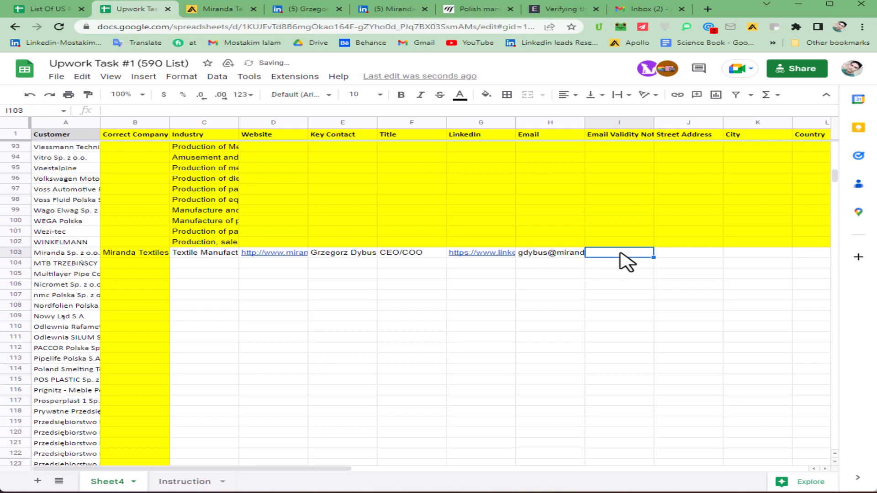
pyautogui.write('sent mail')
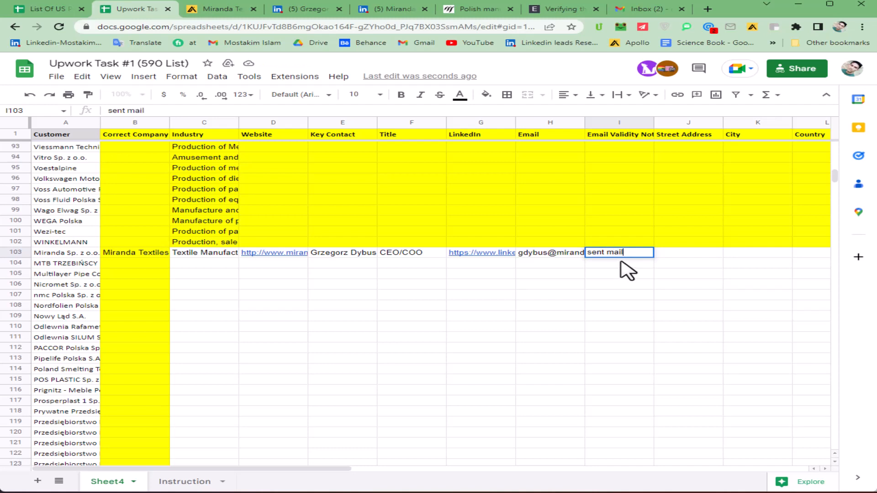
pyautogui.press('Return')
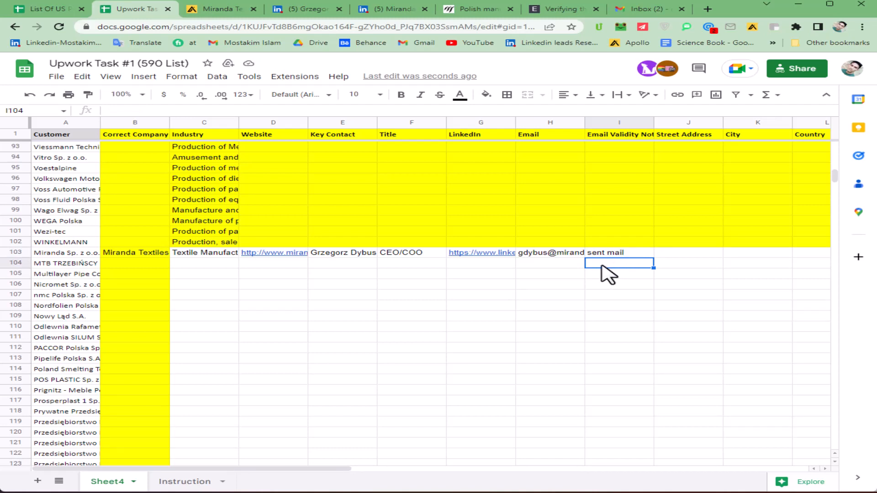
# Step: Enter a note in cell I104, then delete it again
pyautogui.write('showed social media by clearbit')
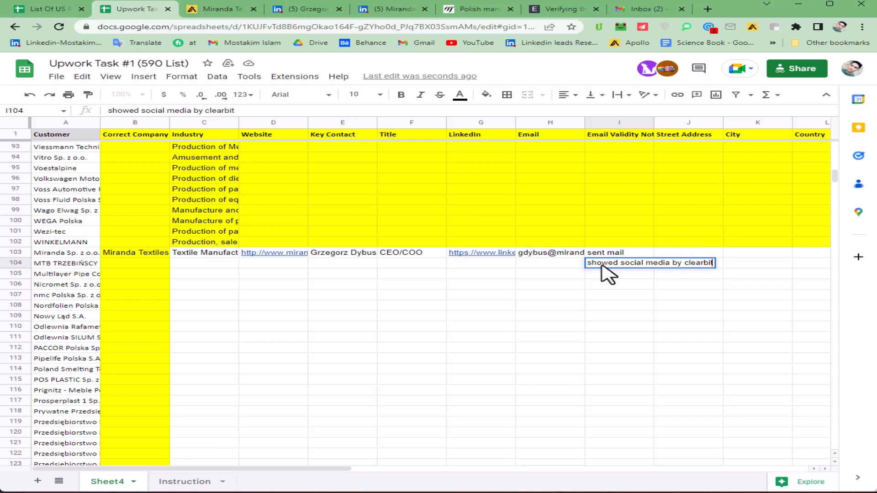
pyautogui.click(622, 284)
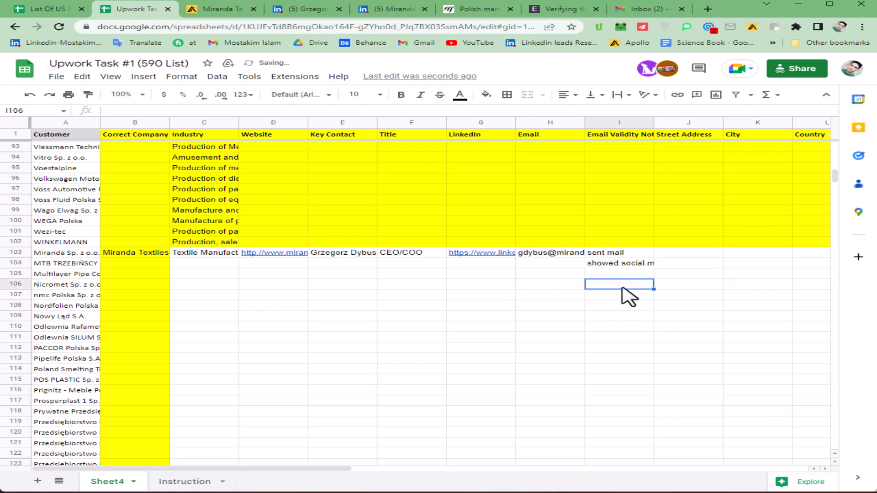
pyautogui.click(613, 263)
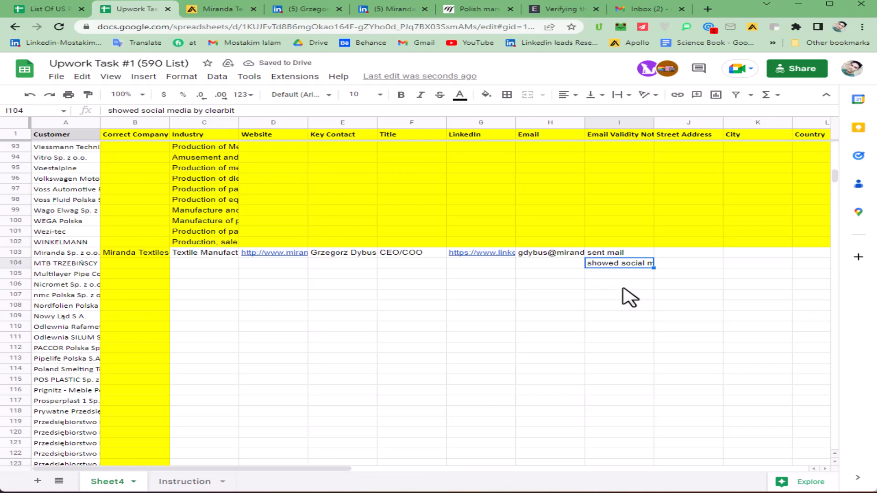
pyautogui.press('Delete')
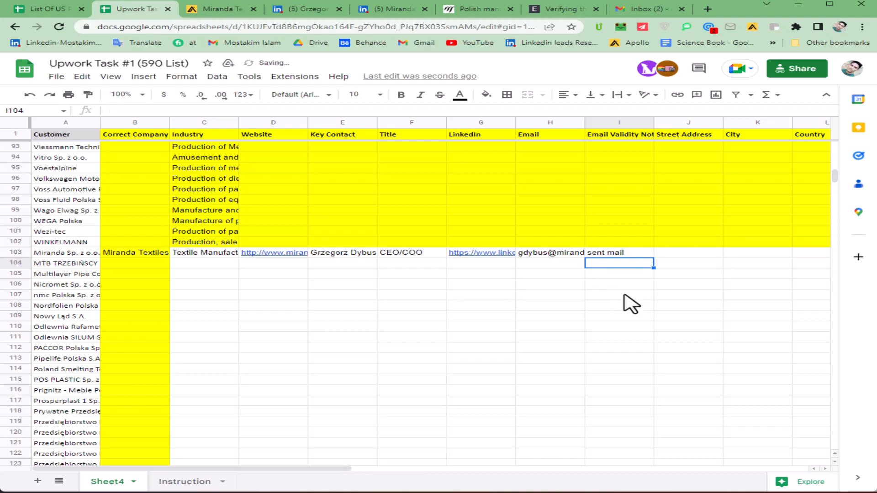
# Step: Start a new Gmail draft addressed to the key contact's email address
pyautogui.click(639, 9)
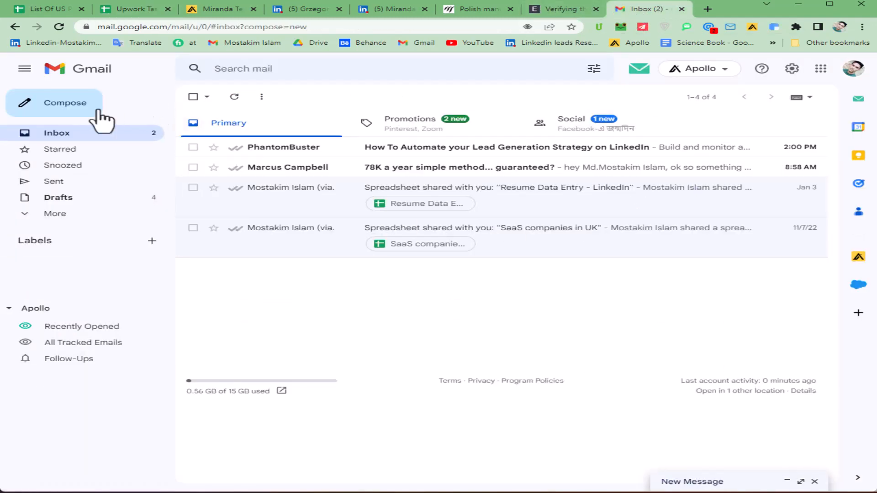
pyautogui.click(57, 103)
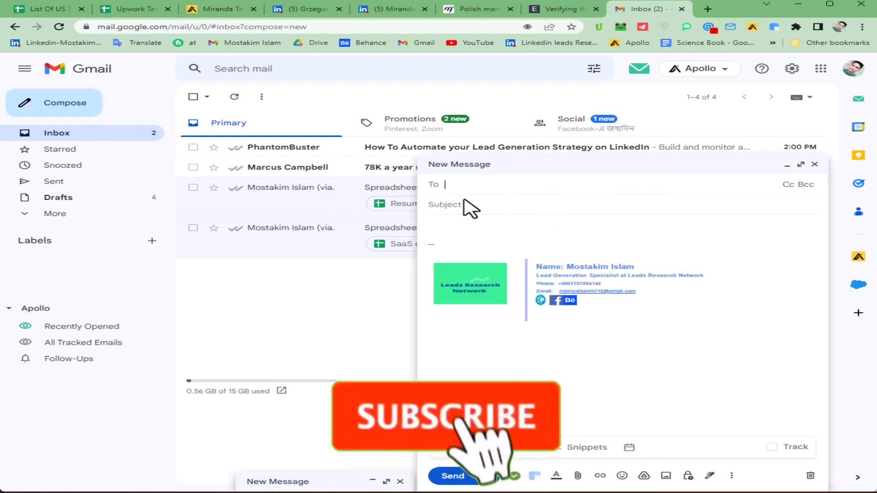
pyautogui.hotkey('ctrl', 'v')
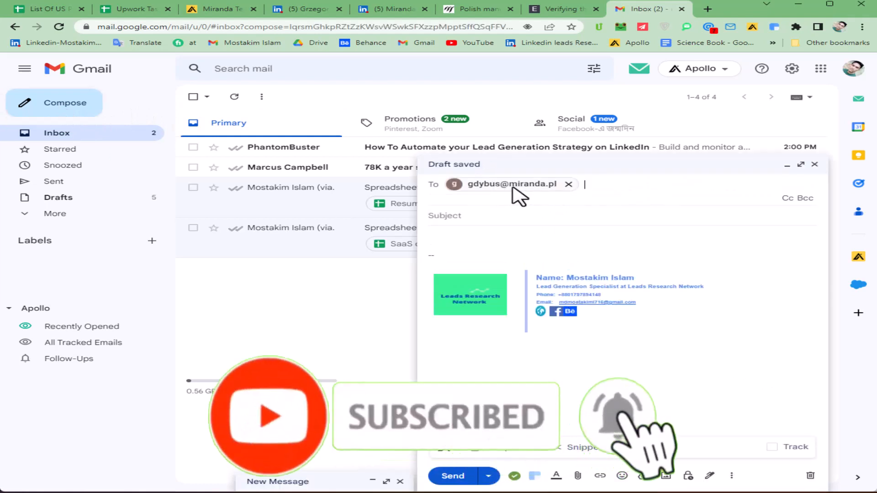
pyautogui.moveTo(518, 196)
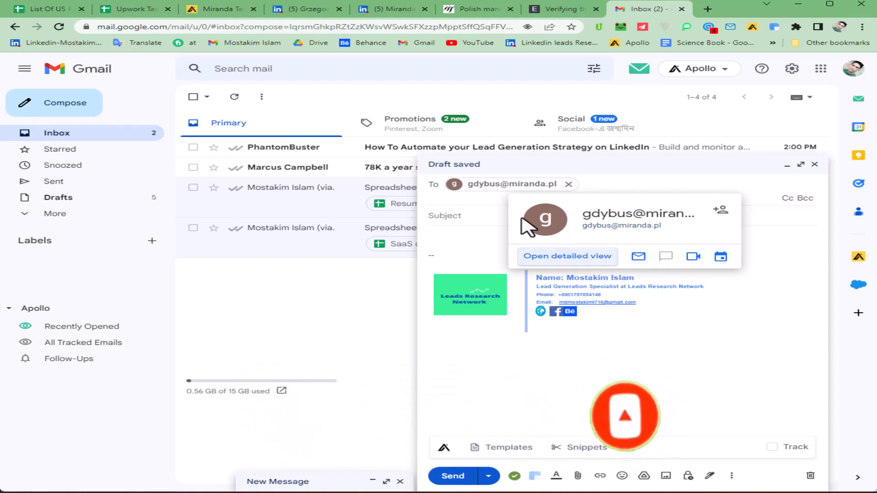
pyautogui.click(137, 9)
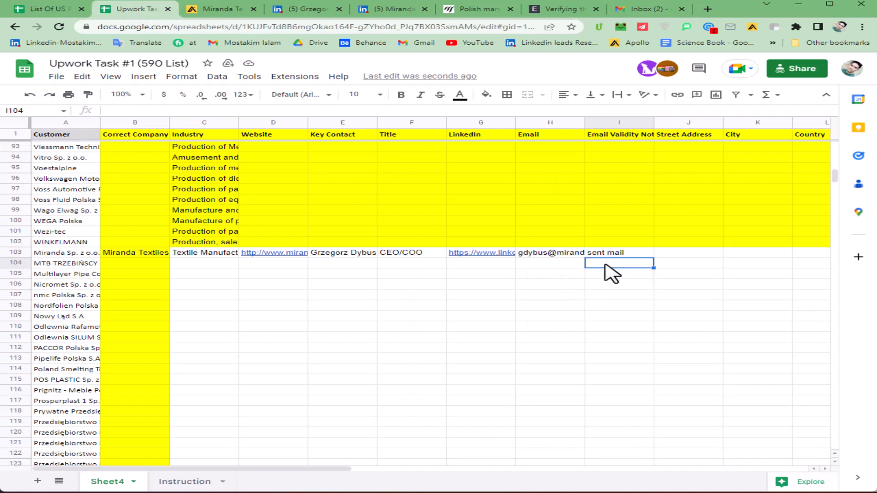
pyautogui.write('4 icon sho')
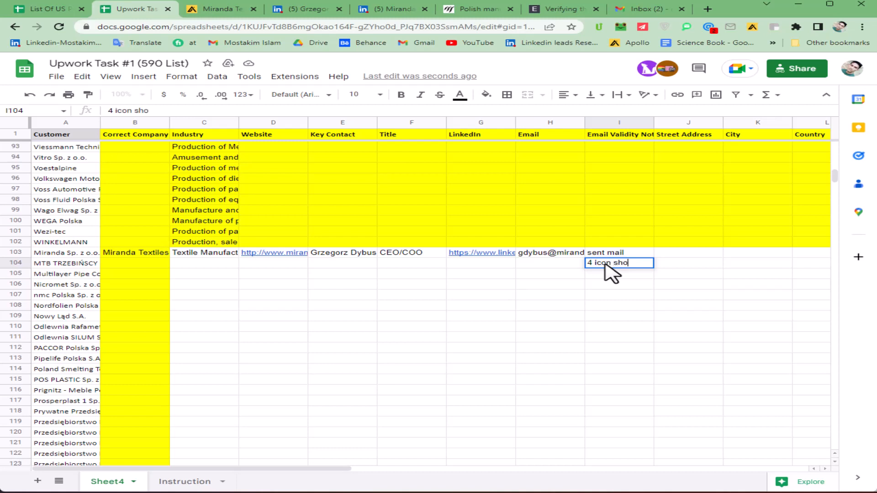
pyautogui.write('wed')
pyautogui.press('Return')
pyautogui.click(617, 267)
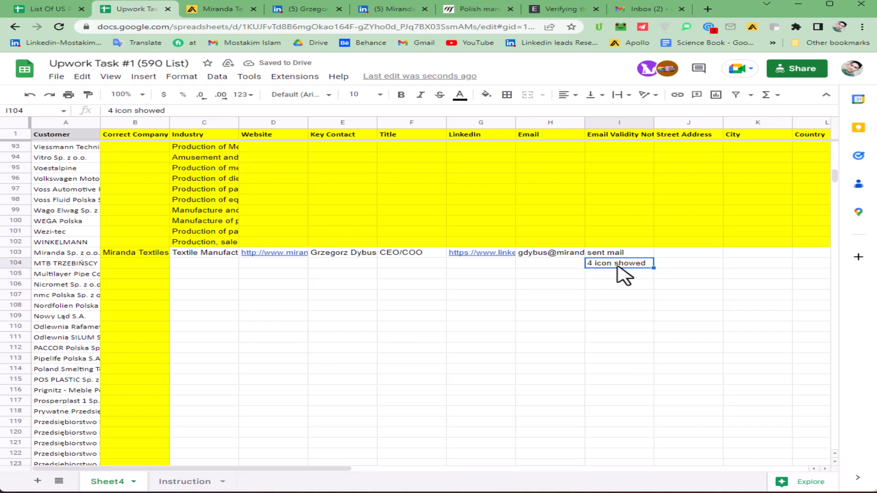
pyautogui.press('Delete')
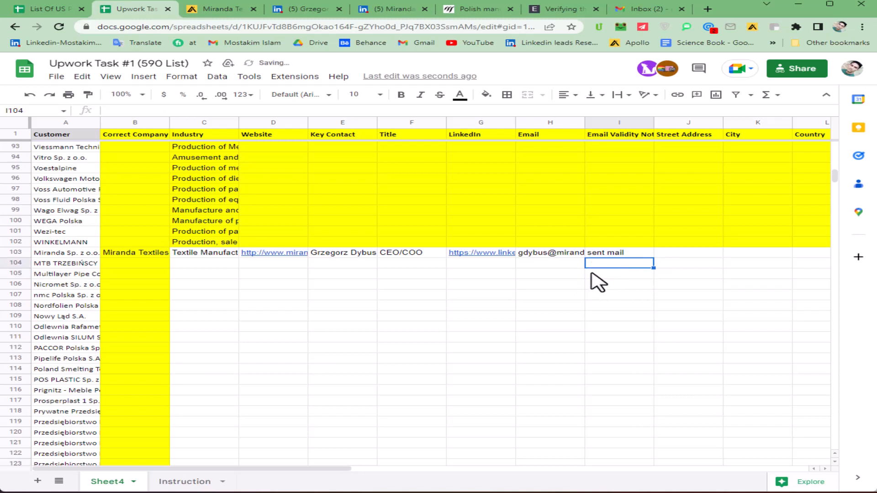
pyautogui.click(676, 255)
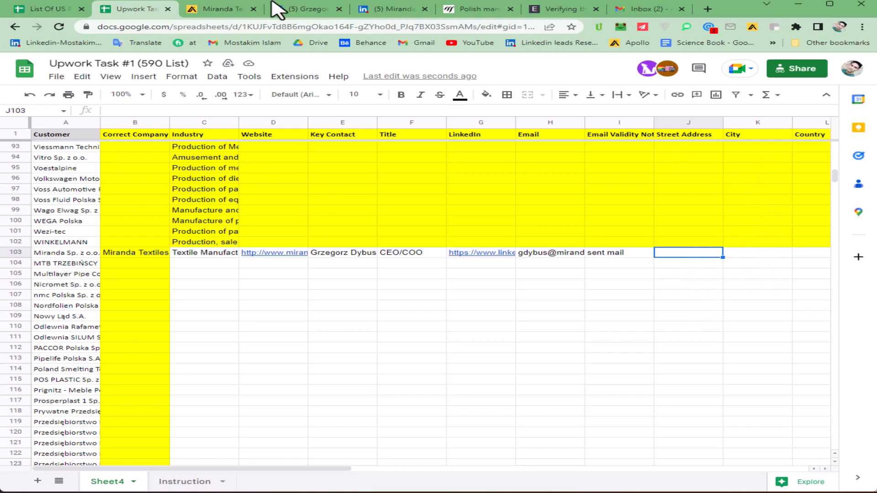
pyautogui.click(383, 10)
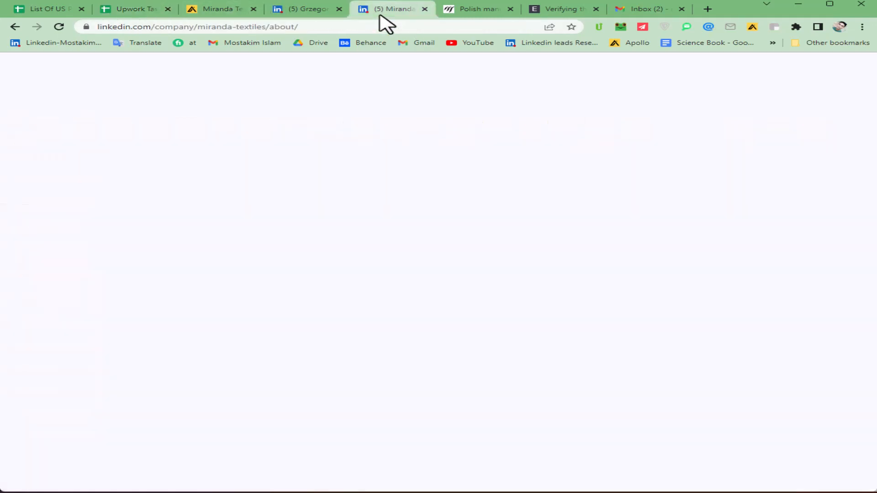
pyautogui.scroll(-3, 256, 256)
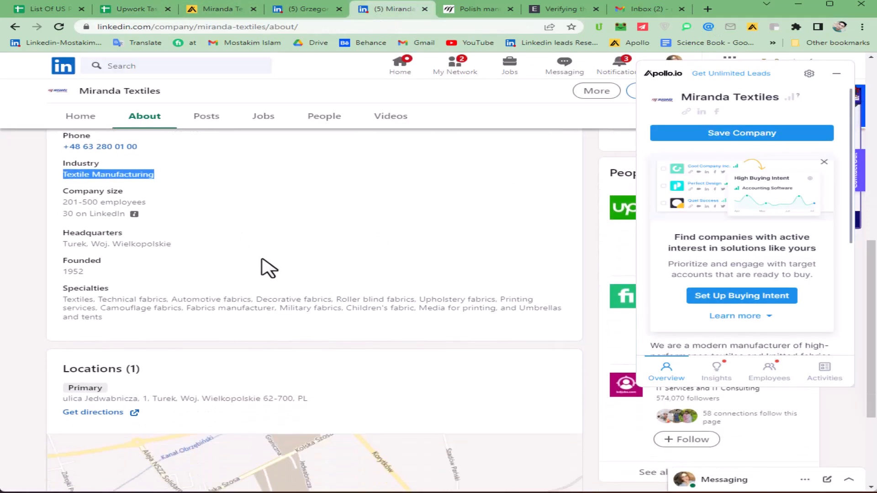
pyautogui.scroll(10, 306, 278)
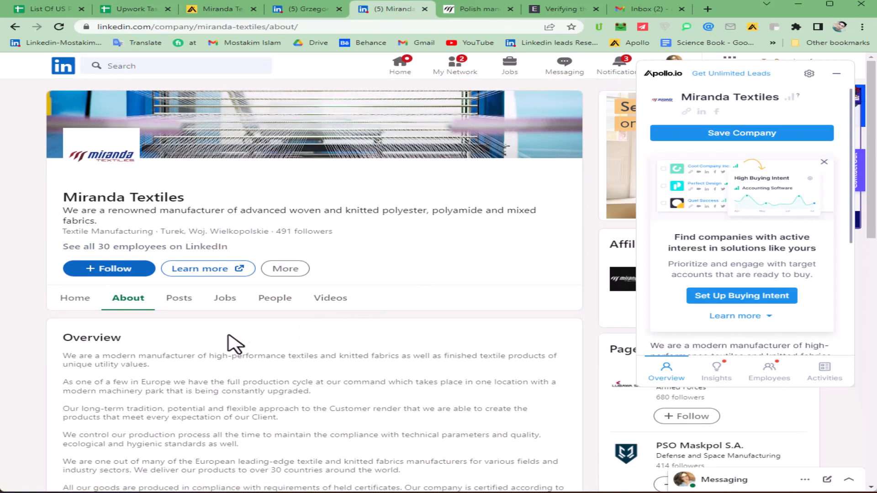
pyautogui.scroll(-5, 234, 340)
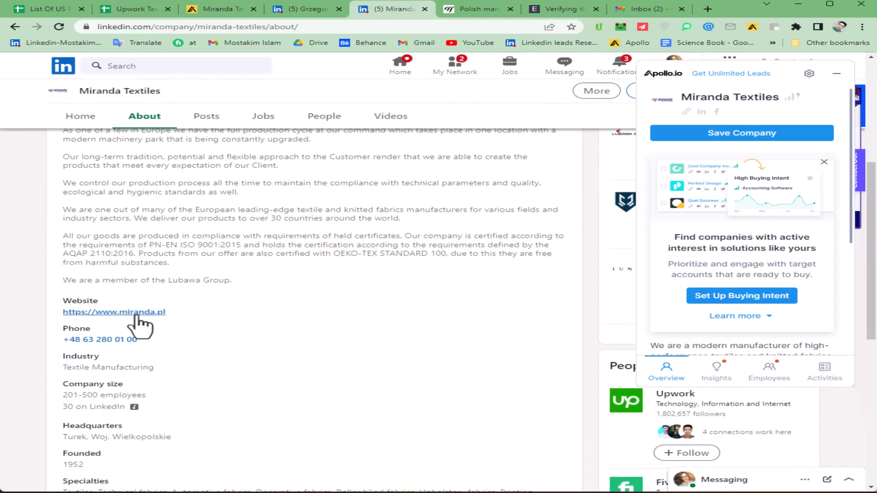
pyautogui.click(128, 312)
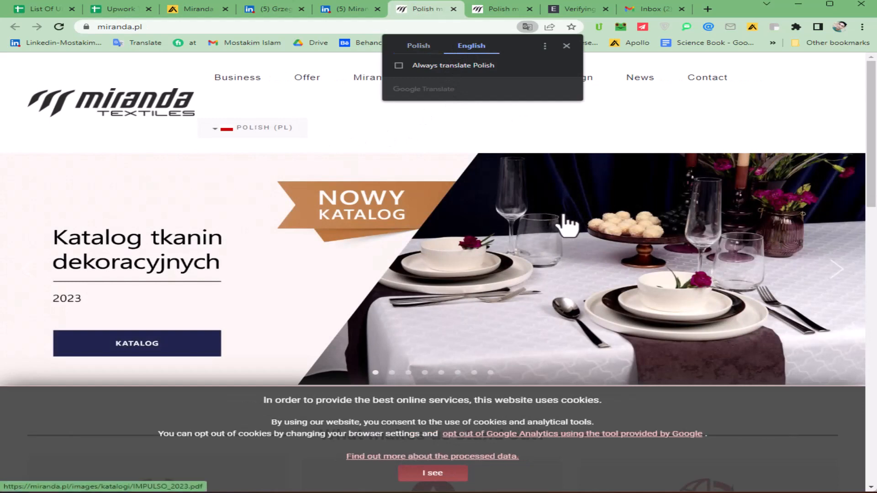
# Step: Copy the headquarters street address and postcode from the Miranda Textiles contact page
pyautogui.click(721, 85)
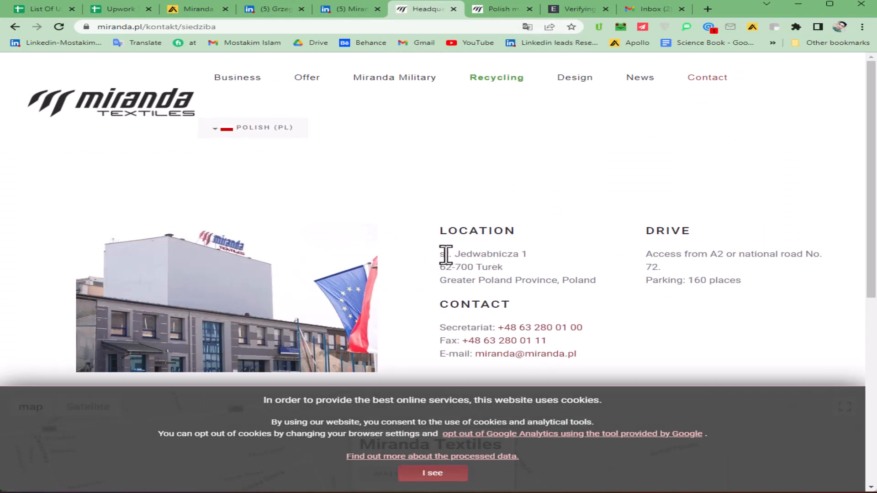
pyautogui.moveTo(441, 254); pyautogui.dragTo(505, 267)
pyautogui.hotkey('ctrl', 'c')
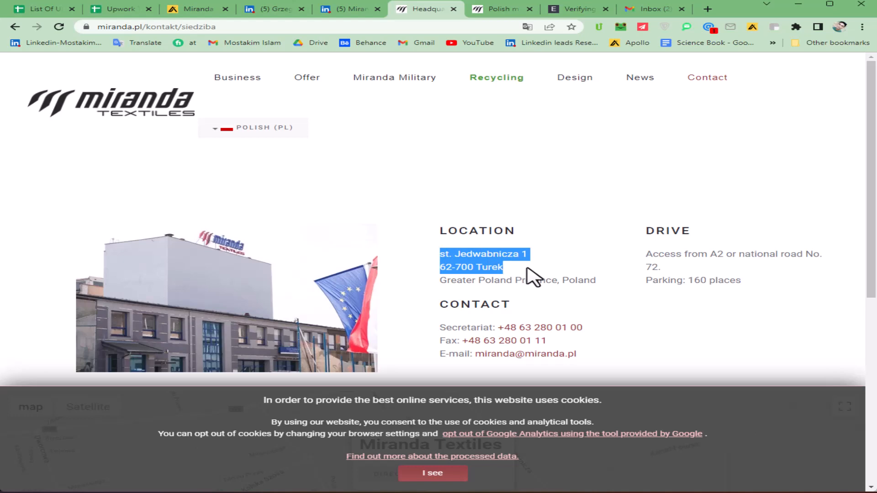
pyautogui.click(144, 10)
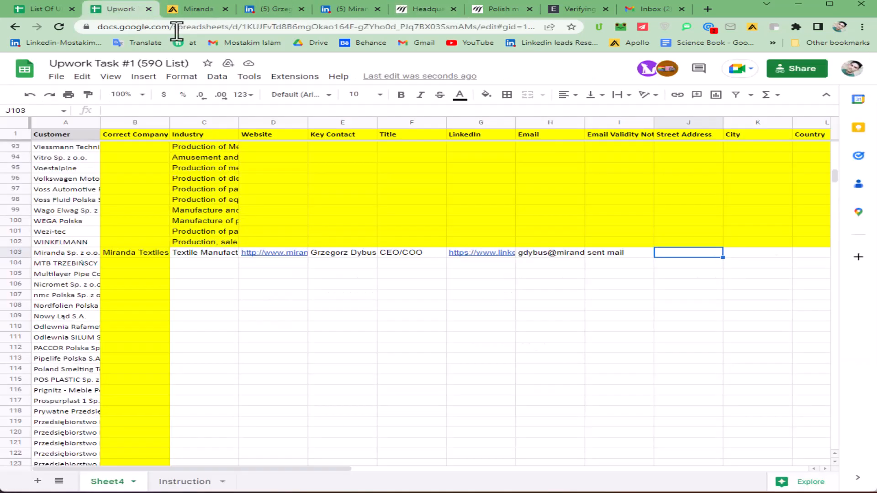
pyautogui.doubleClick(681, 255)
pyautogui.hotkey('ctrl', 'v')
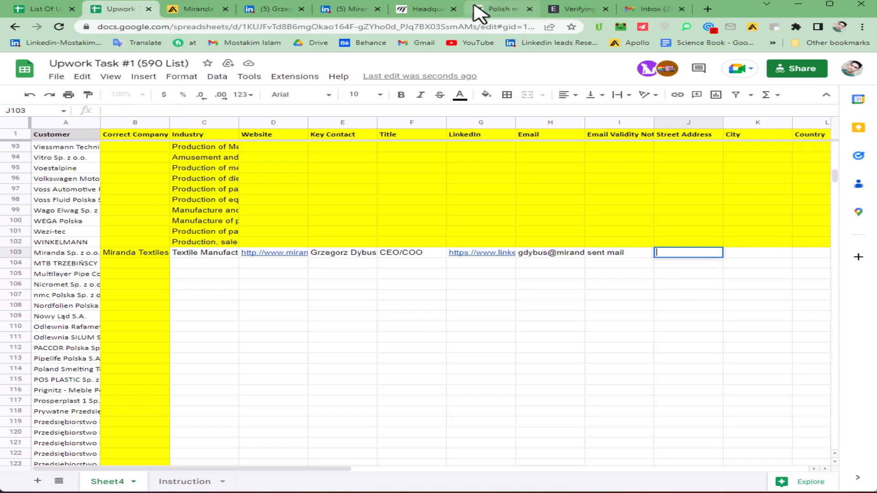
pyautogui.click(453, 5)
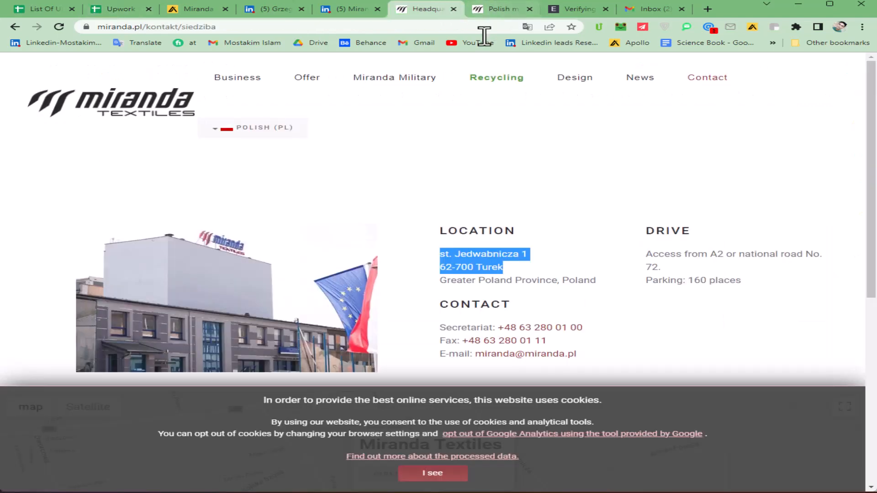
pyautogui.click(323, 27)
pyautogui.hotkey('ctrl', 'v')
pyautogui.moveTo(261, 26); pyautogui.dragTo(85, 28)
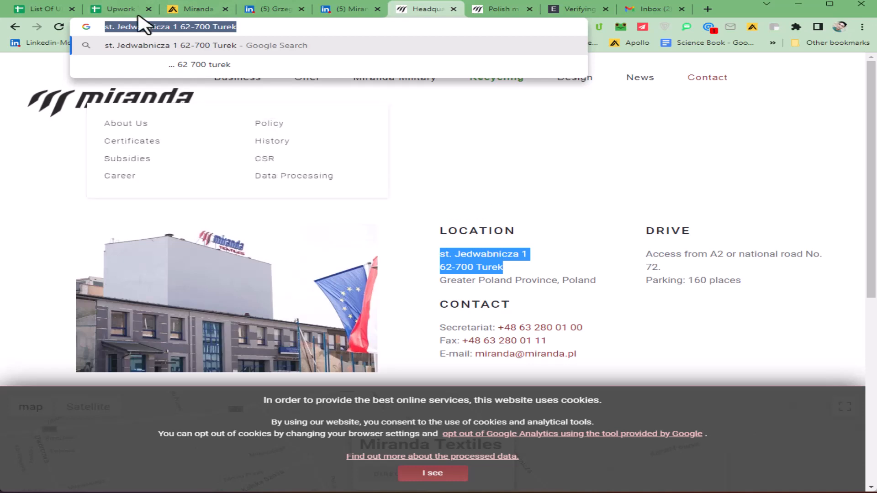
pyautogui.click(114, 9)
pyautogui.hotkey('ctrl', 'v')
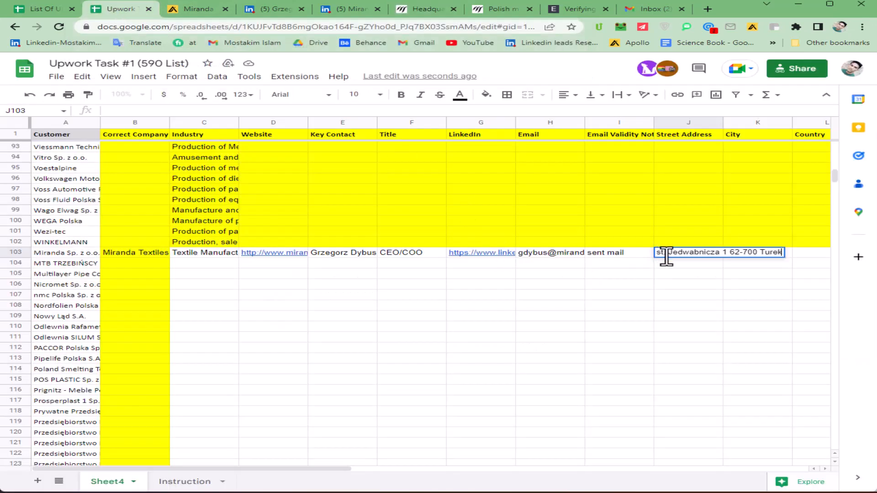
pyautogui.click(691, 264)
# Step: Select the City cell K103 and copy 'Greater Poland Province' from the contact page
pyautogui.click(749, 257)
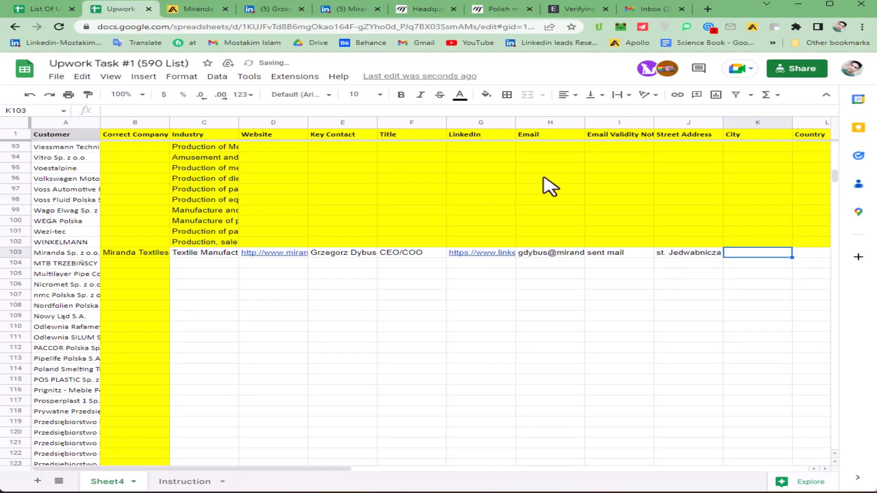
pyautogui.click(434, 9)
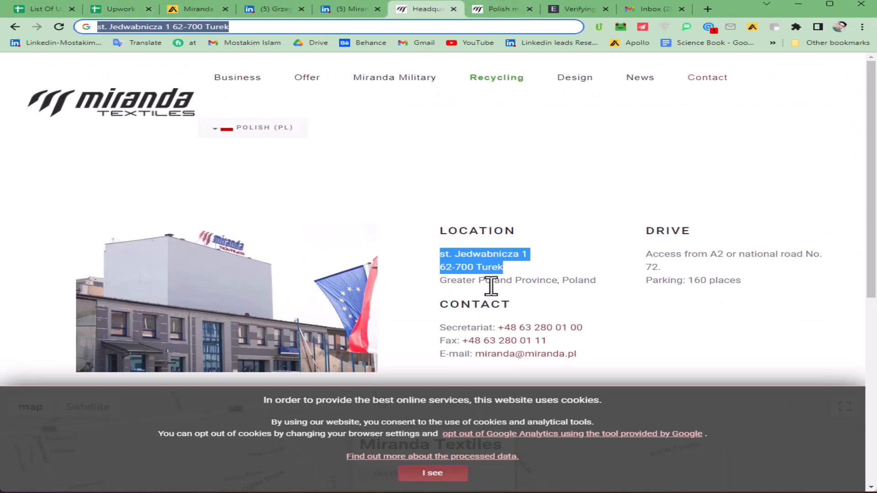
pyautogui.moveTo(441, 280); pyautogui.dragTo(557, 280)
pyautogui.hotkey('ctrl', 'c')
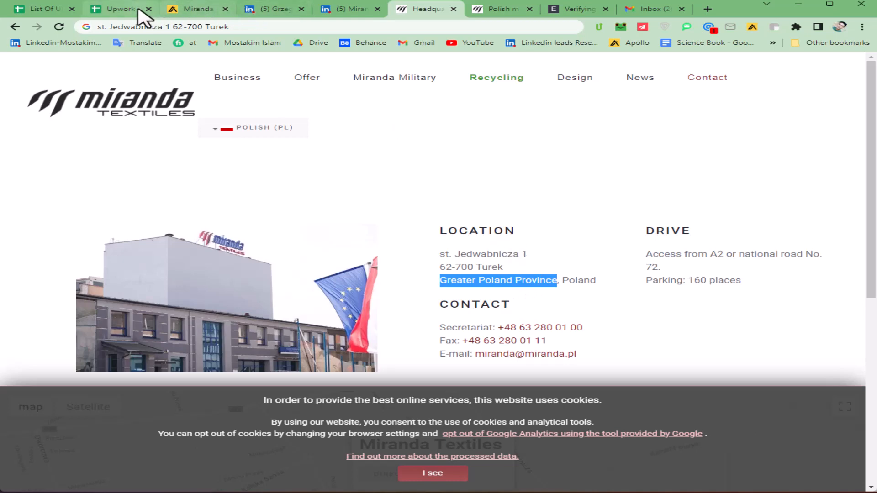
pyautogui.click(121, 9)
# Step: Fill row 103 with City 'Greater Poland Province' and Country 'Poland', then select the Co-Worker cell
pyautogui.hotkey('ctrl', 'v')
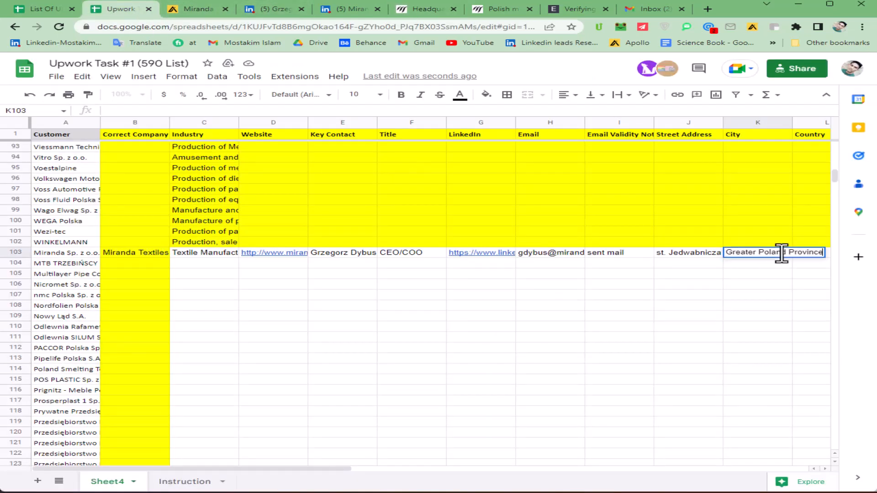
pyautogui.press('Tab')
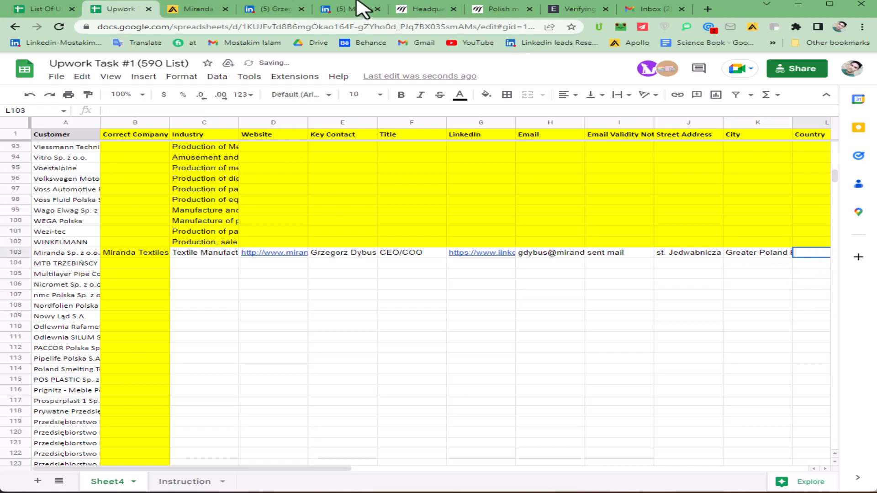
pyautogui.click(420, 9)
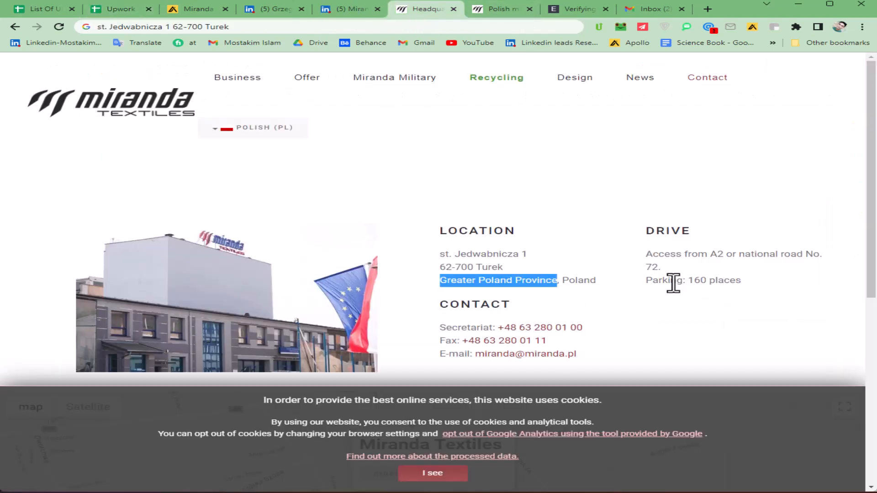
pyautogui.doubleClick(571, 280)
pyautogui.hotkey('ctrl', 'c')
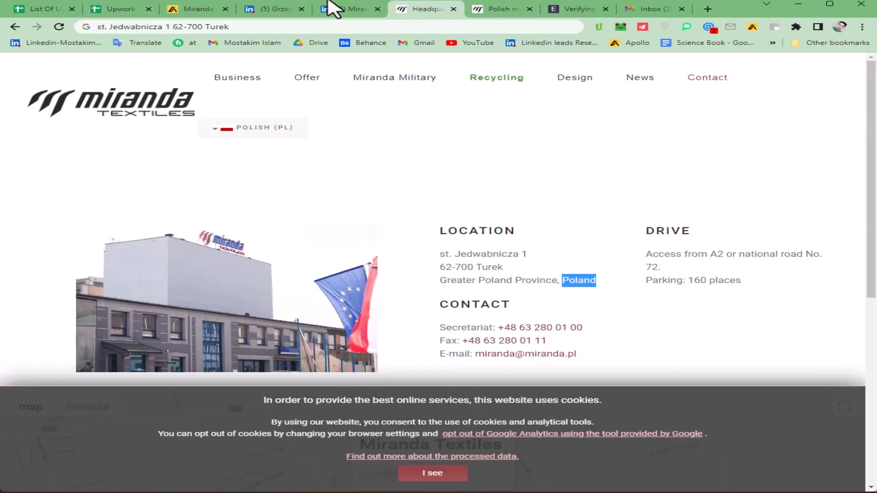
pyautogui.click(128, 9)
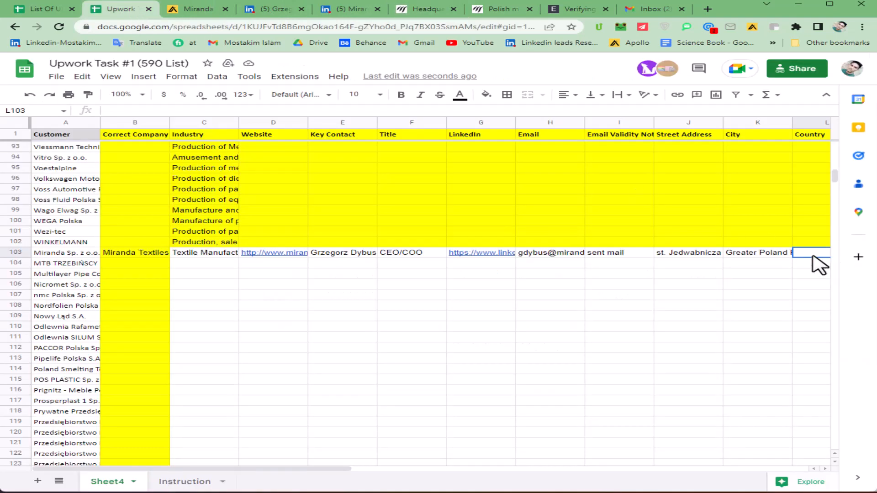
pyautogui.hotkey('ctrl', 'v')
pyautogui.click(676, 275)
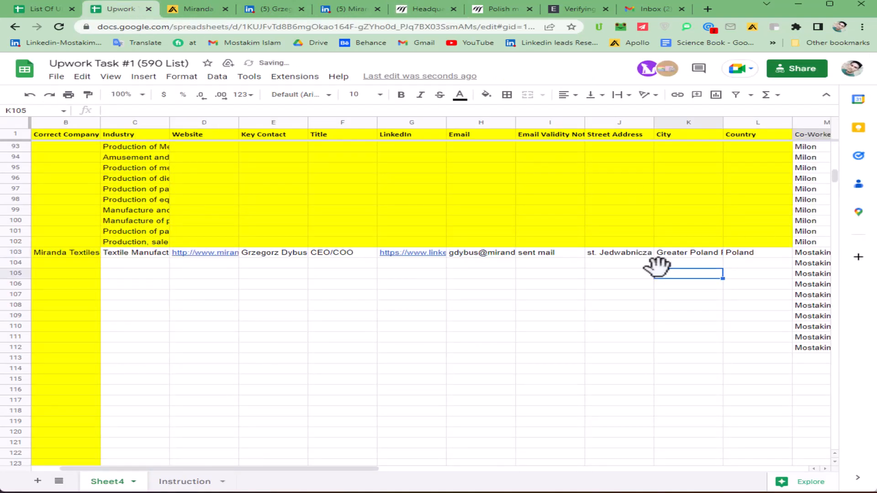
pyautogui.click(818, 253)
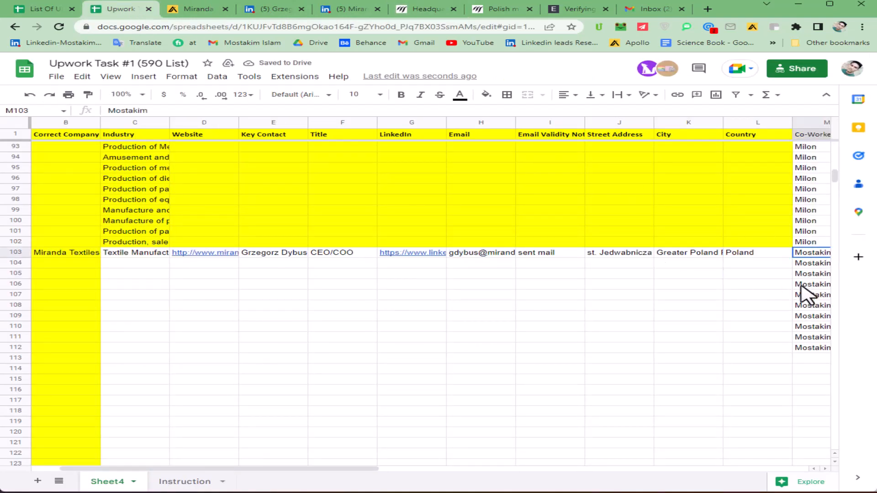
pyautogui.moveTo(368, 467); pyautogui.dragTo(417, 468)
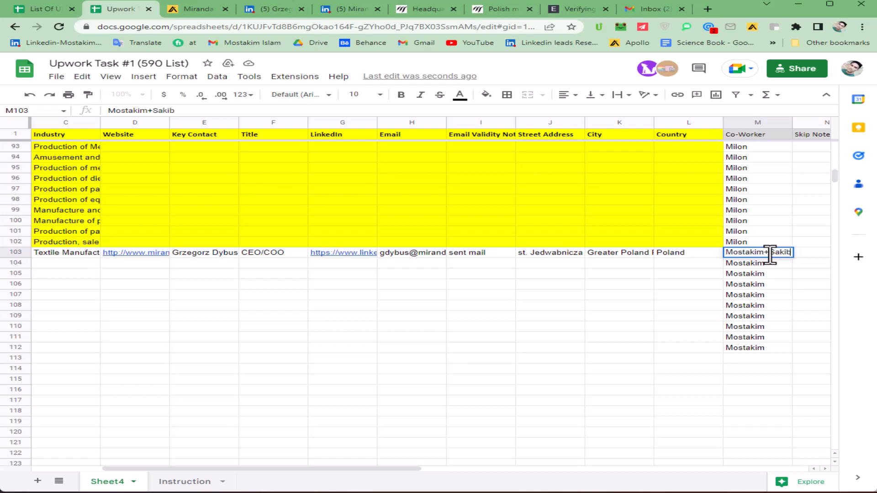
# Step: Delete the '+' and second co-worker name so M103 holds a single co-worker
pyautogui.click(668, 306)
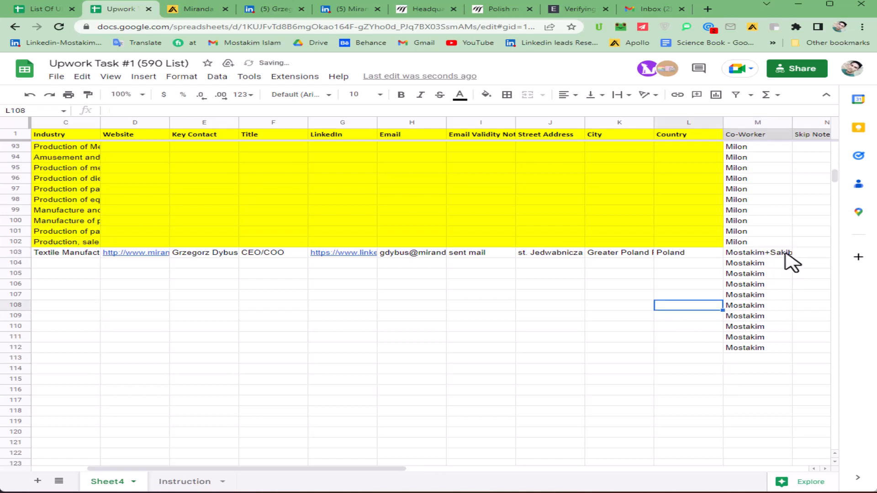
pyautogui.doubleClick(779, 253)
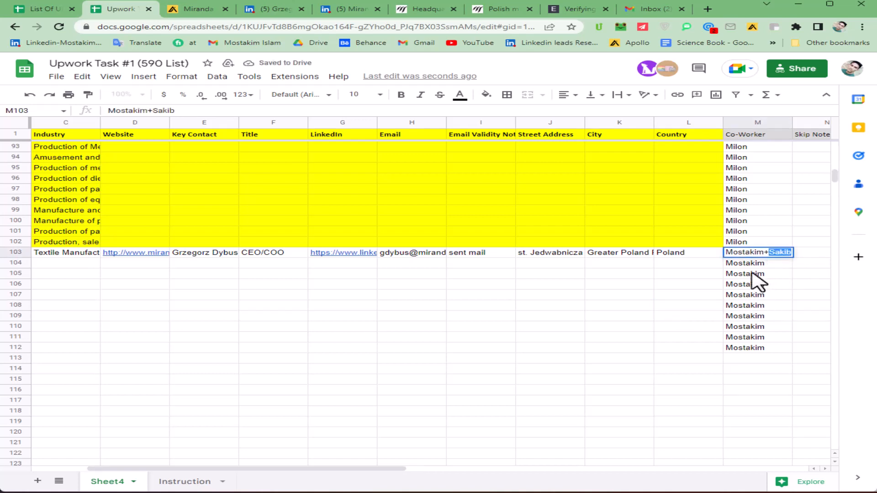
pyautogui.click(668, 274)
pyautogui.doubleClick(776, 253)
pyautogui.moveTo(764, 252); pyautogui.dragTo(848, 256)
pyautogui.press('BackSpace')
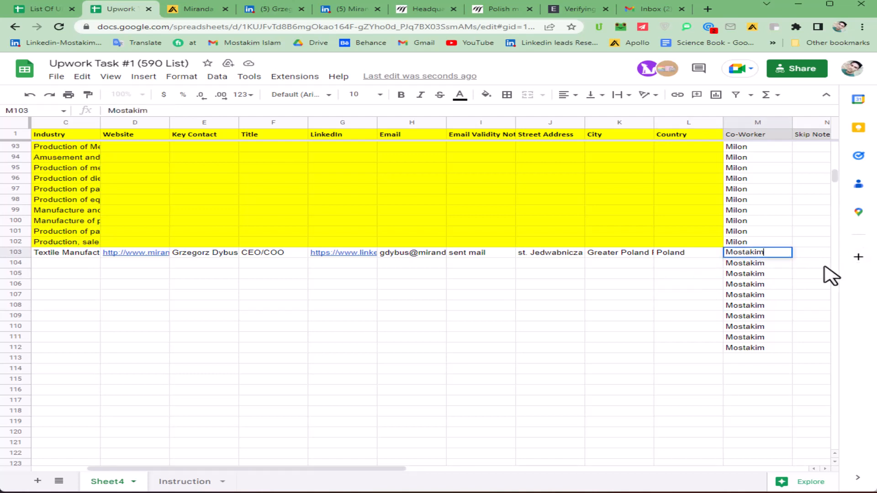
pyautogui.click(628, 302)
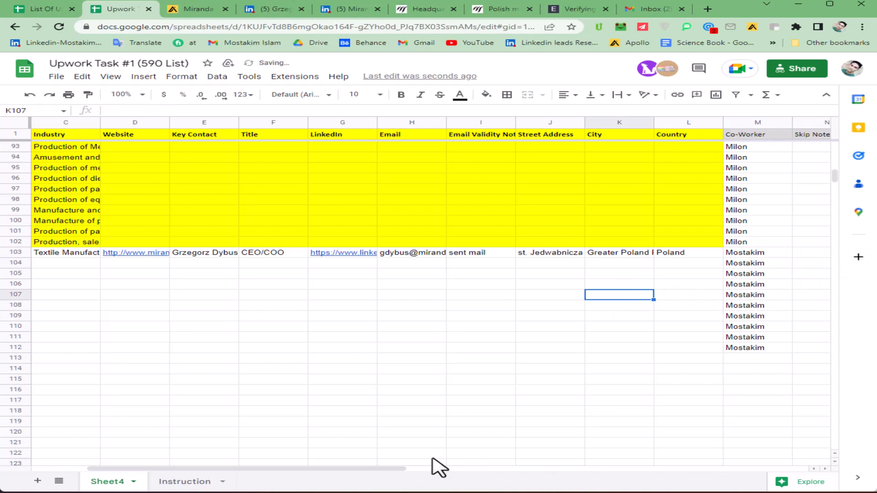
# Step: Copy Miranda Sp. z o.o. from A103, close both Miranda website tabs, and move Gmail left
pyautogui.moveTo(401, 469); pyautogui.dragTo(337, 474)
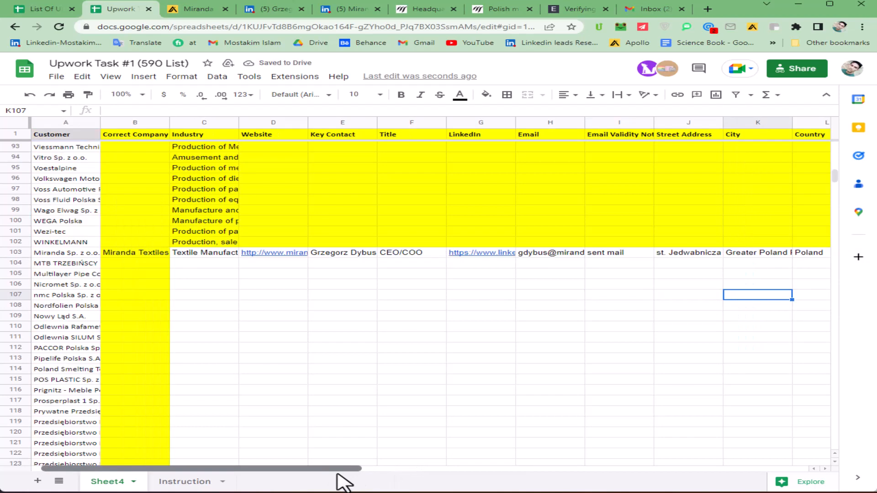
pyautogui.click(426, 299)
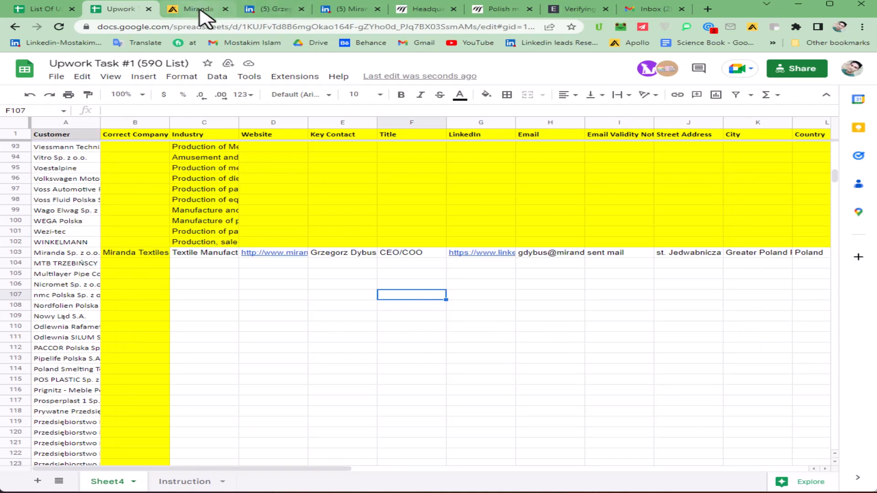
pyautogui.click(86, 254)
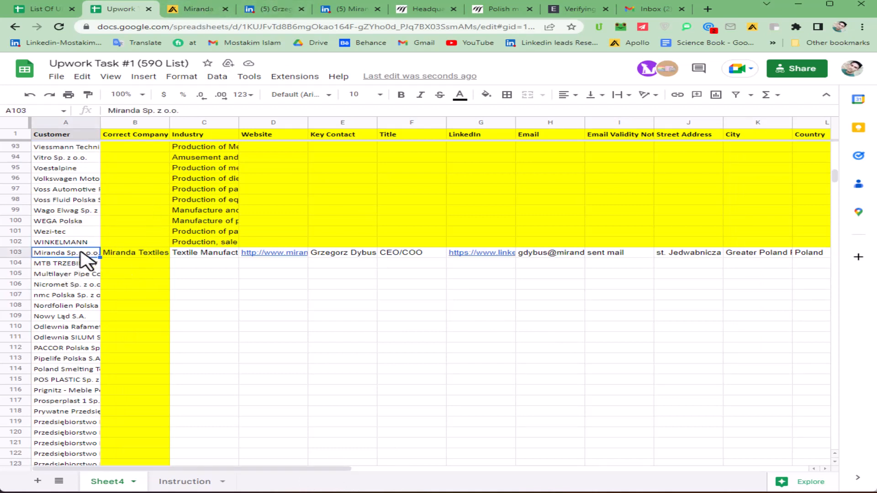
pyautogui.click(407, 254)
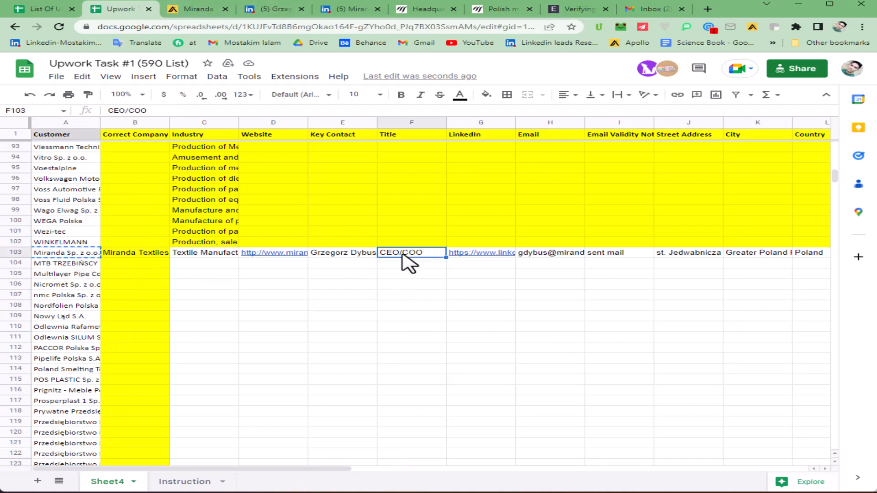
pyautogui.click(454, 9)
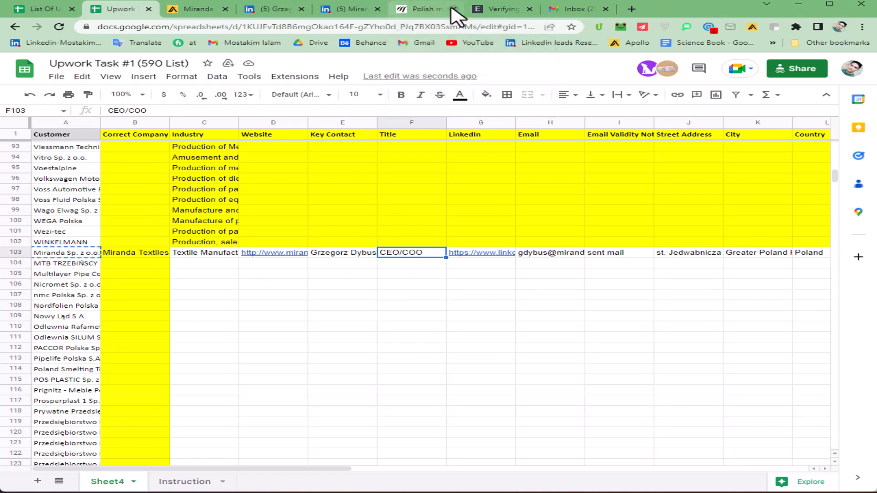
pyautogui.click(453, 9)
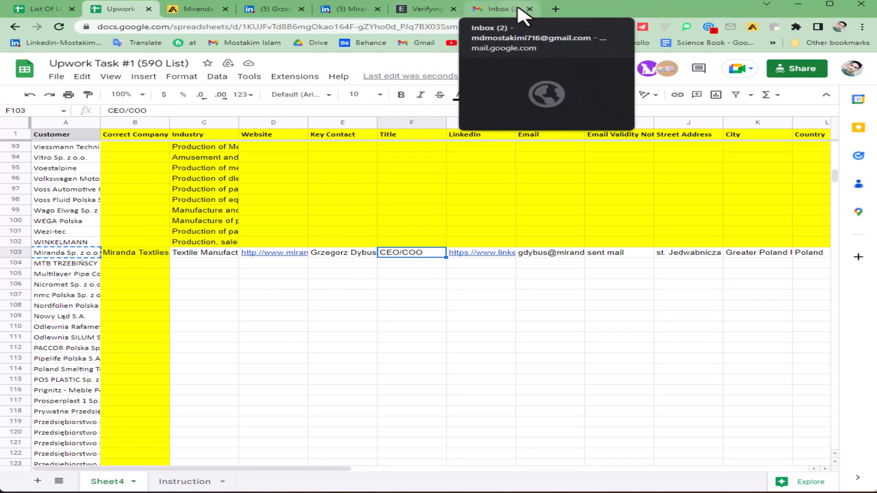
pyautogui.moveTo(504, 9); pyautogui.dragTo(153, 10)
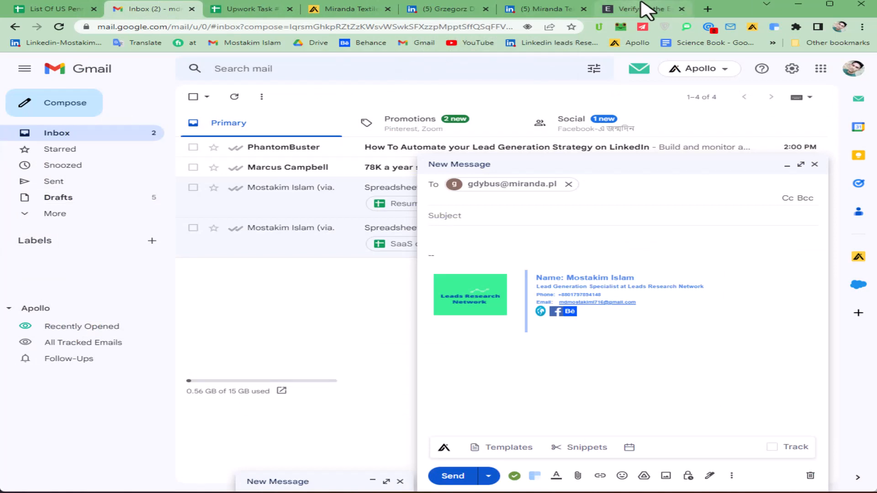
# Step: Search Google for 'owner at Miranda Sp. z o.o. / linkedin' from the LinkedIn profile tab
pyautogui.click(434, 8)
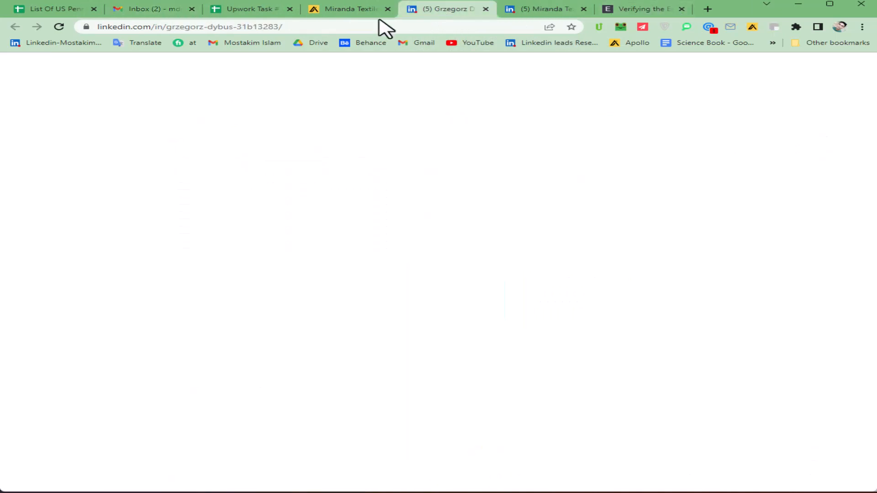
pyautogui.click(306, 27)
pyautogui.hotkey('ctrl', 'v')
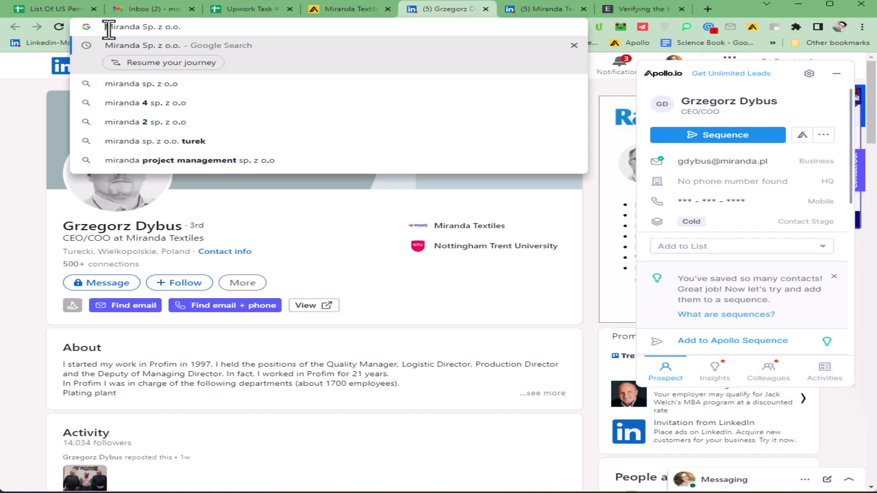
pyautogui.click(108, 27)
pyautogui.write('owner ')
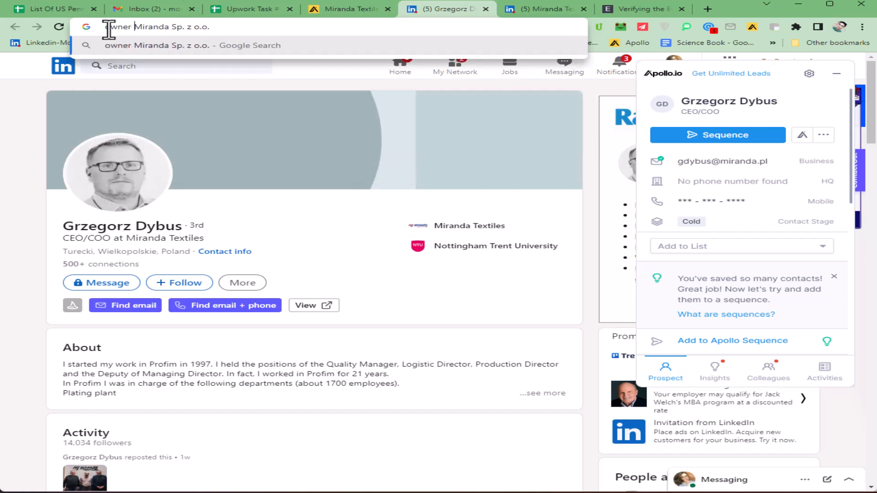
pyautogui.write('at')
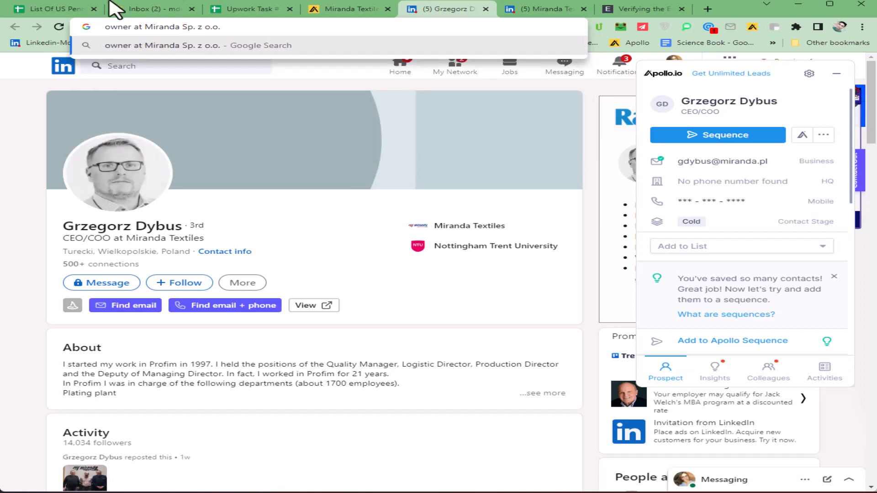
pyautogui.click(243, 29)
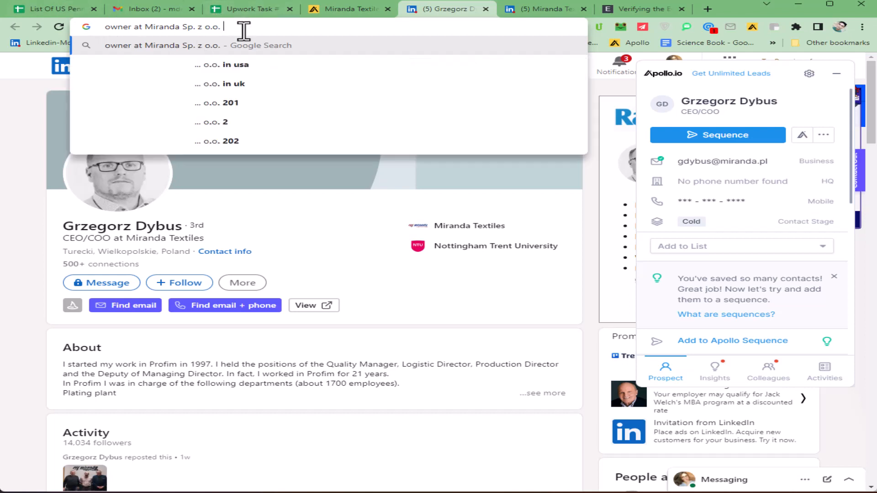
pyautogui.write('/ l')
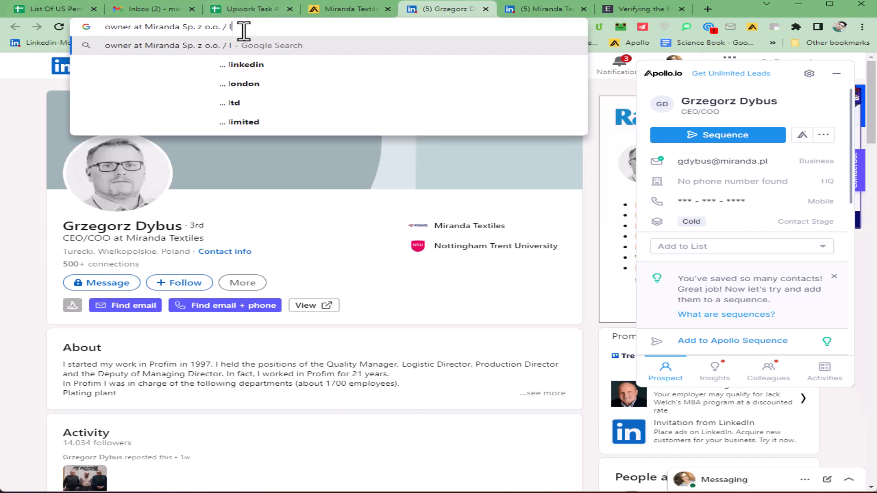
pyautogui.write('inkedin')
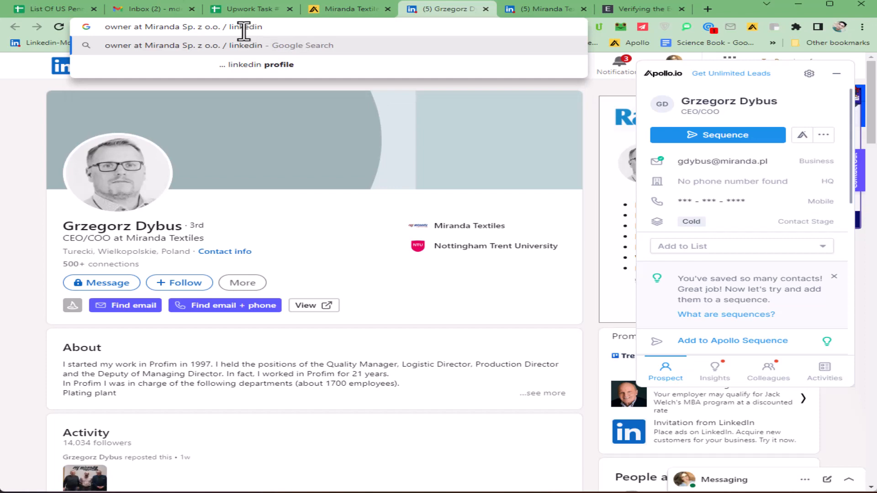
pyautogui.press('Return')
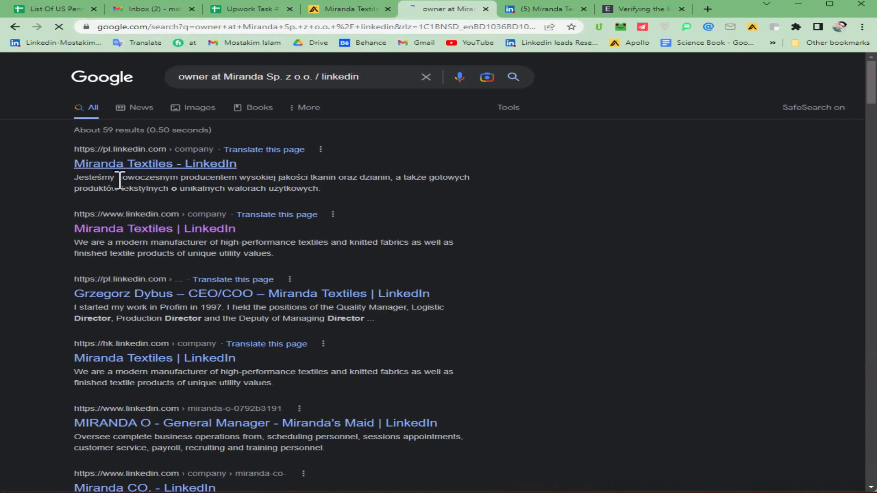
# Step: Swap Miranda Sp. z o.o. in the query for Miranda Textiles from B103 and rerun it
pyautogui.scroll(-2, 2, 250)
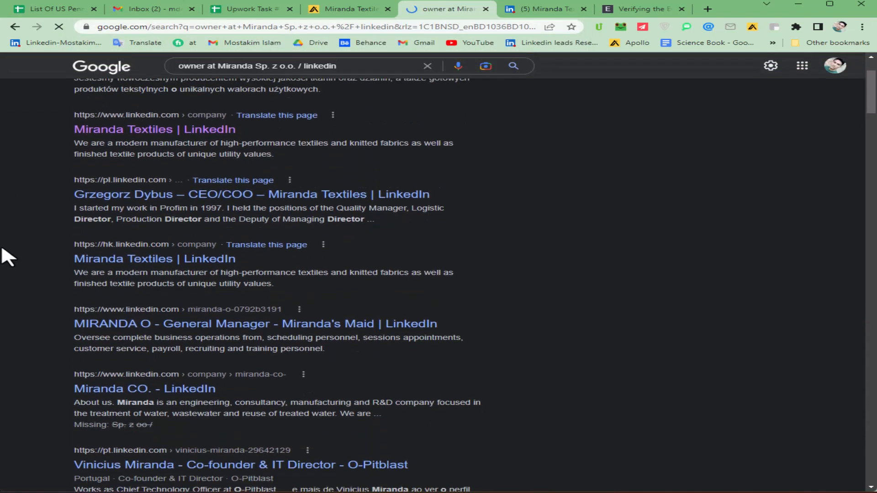
pyautogui.scroll(-2, 6, 265)
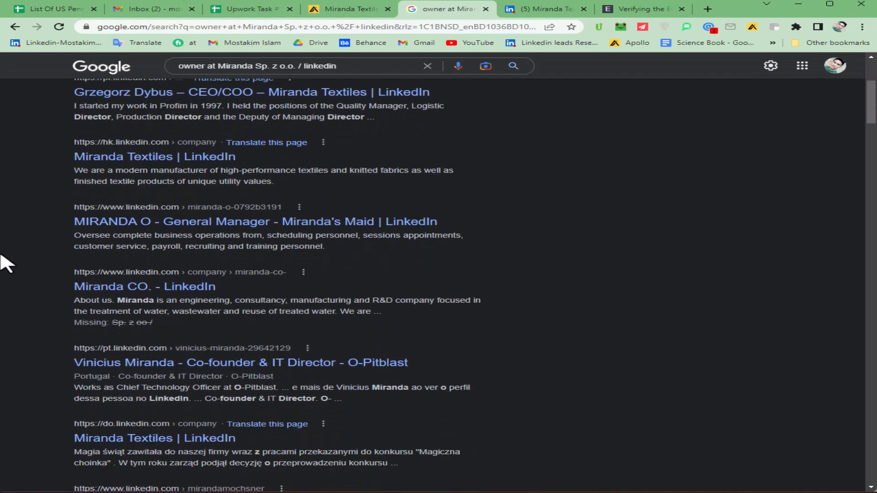
pyautogui.scroll(-1, 14, 301)
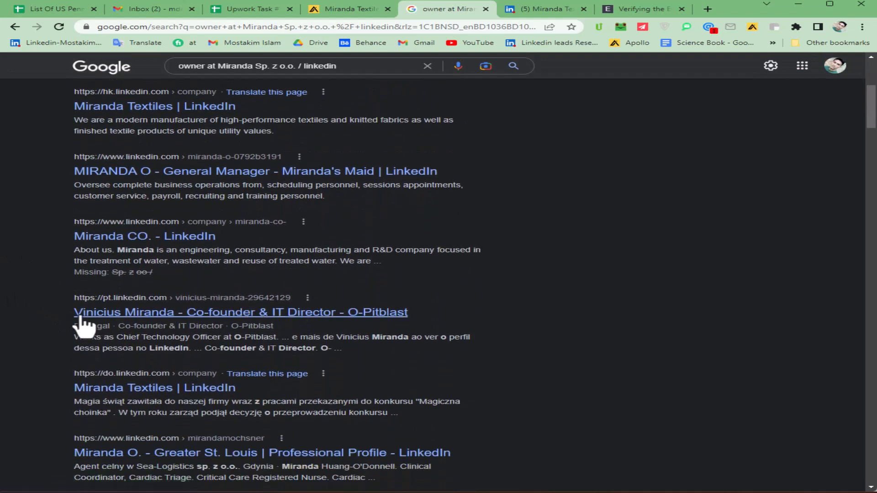
pyautogui.scroll(3, 15, 313)
pyautogui.click(244, 9)
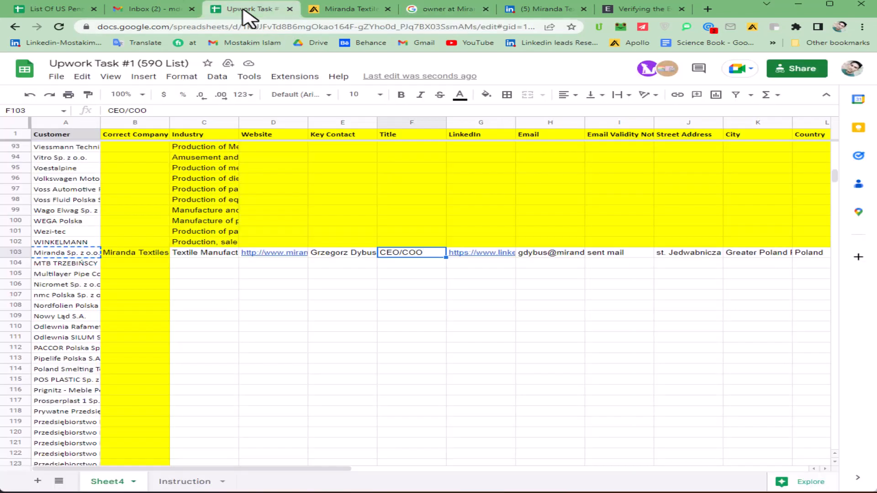
pyautogui.click(152, 254)
pyautogui.click(457, 9)
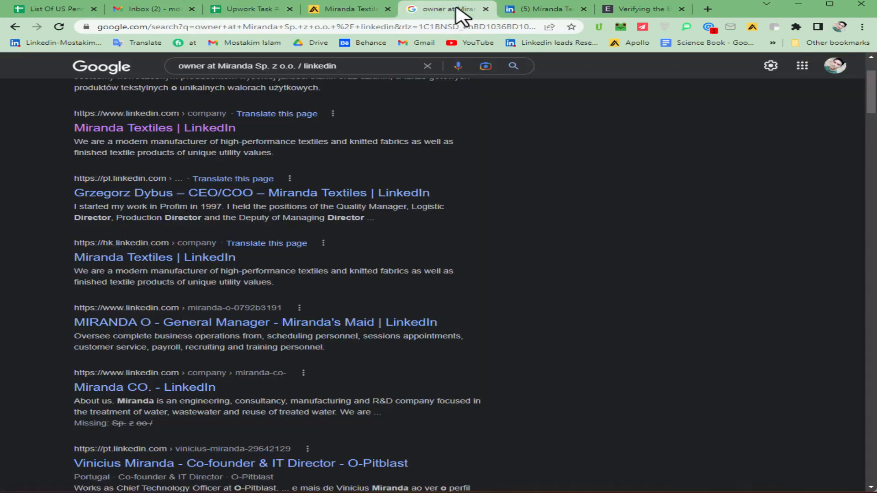
pyautogui.moveTo(221, 65); pyautogui.dragTo(298, 69)
pyautogui.hotkey('ctrl', 'v')
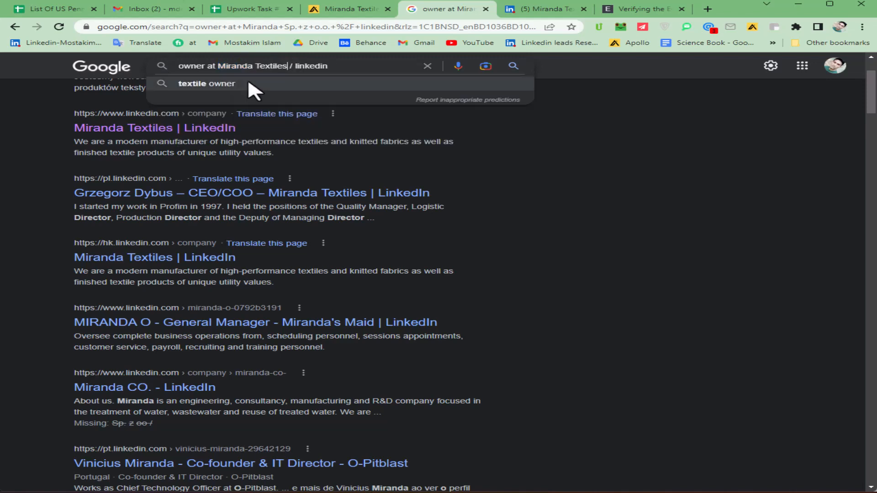
pyautogui.press('Return')
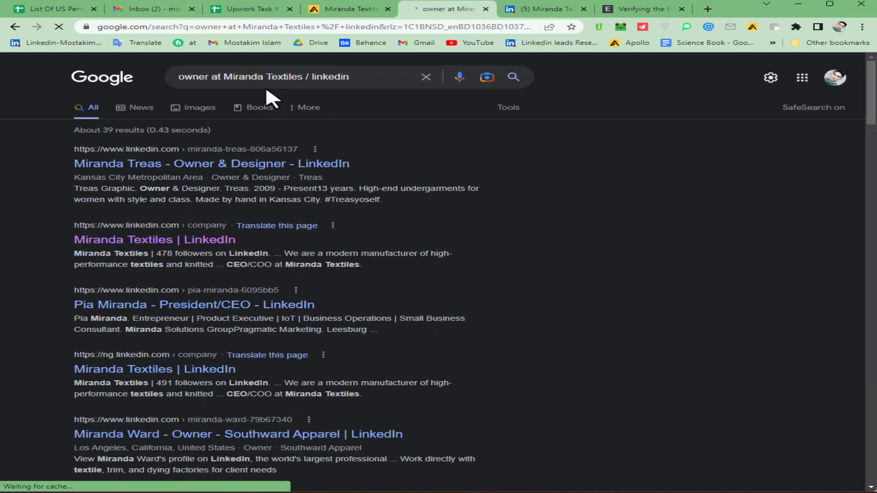
# Step: Scroll through the roughly 39 results for 'owner at Miranda Textiles / linkedin'
pyautogui.scroll(-5, 27, 241)
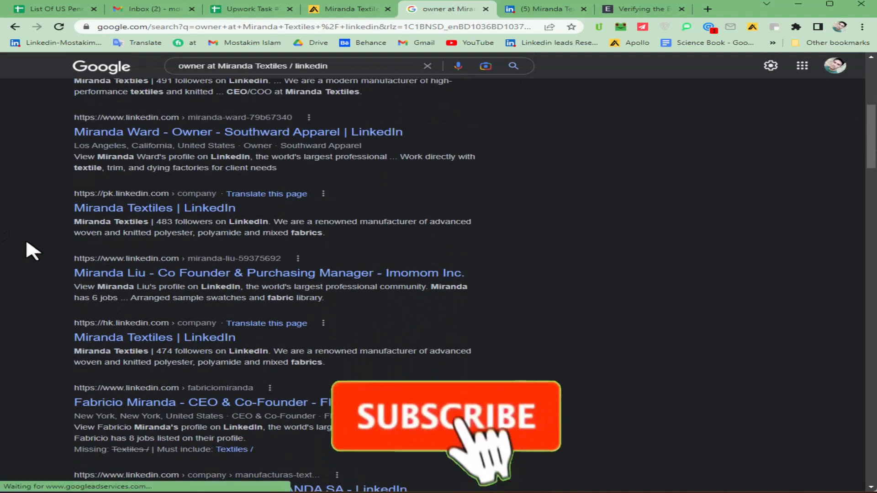
pyautogui.scroll(-3, 22, 238)
pyautogui.scroll(9, 18, 249)
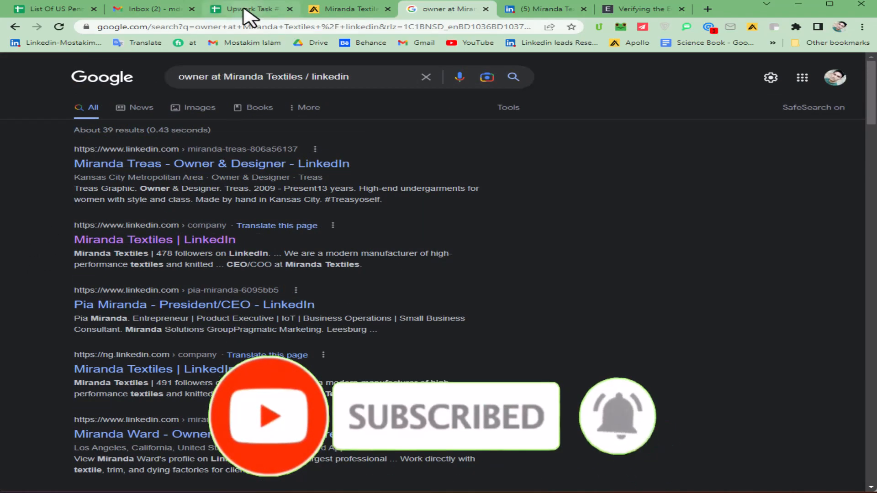
pyautogui.moveTo(246, 17)
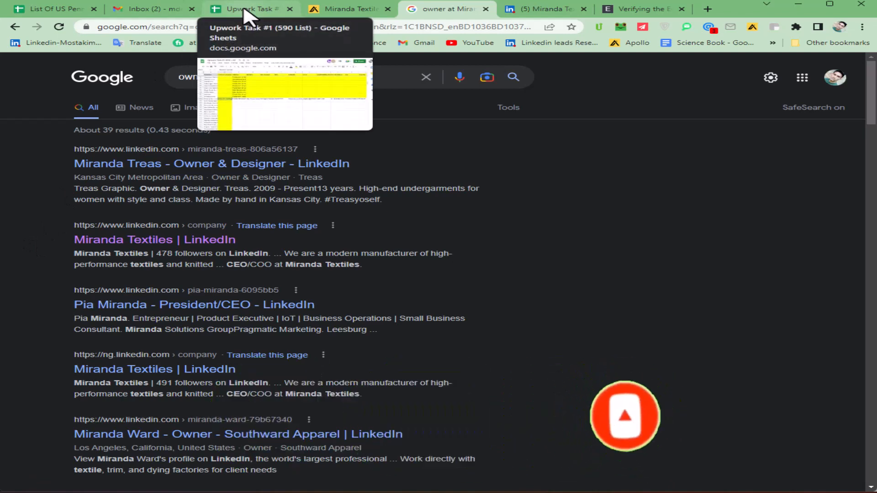
# Step: Copy MTB TRZEBIŃSCY Sp. J. from A104 and search it on Google in a new tab
pyautogui.click(245, 9)
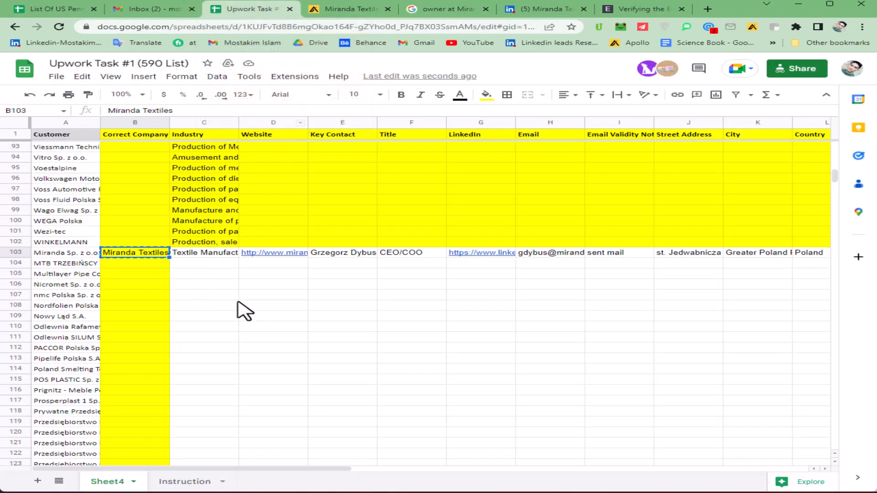
pyautogui.click(87, 242)
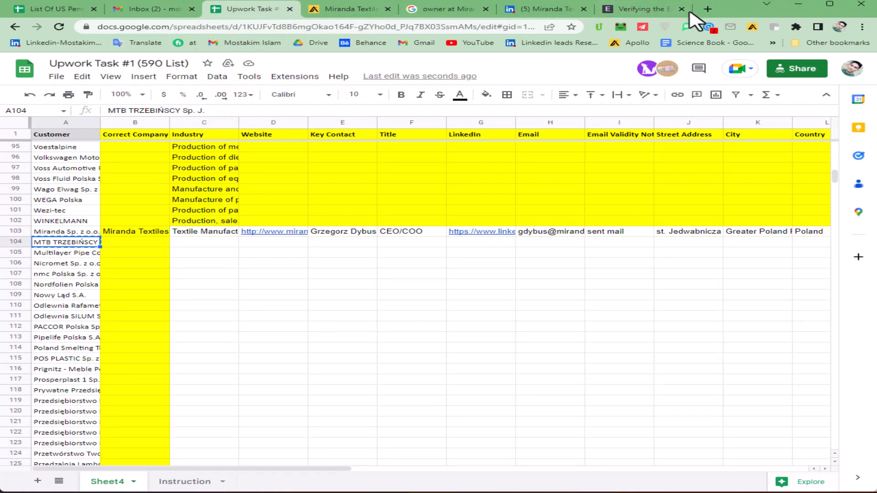
pyautogui.click(707, 8)
pyautogui.write('MTB TRZEBIŃSCY Sp. J.')
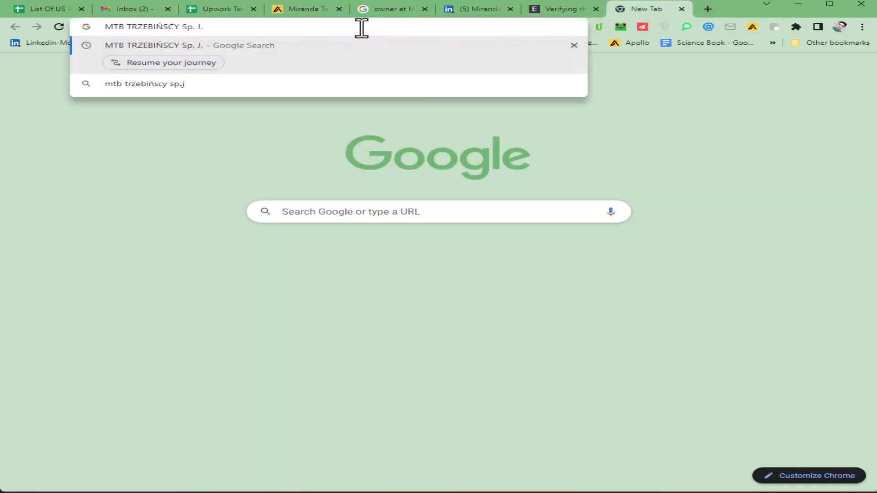
pyautogui.press('Return')
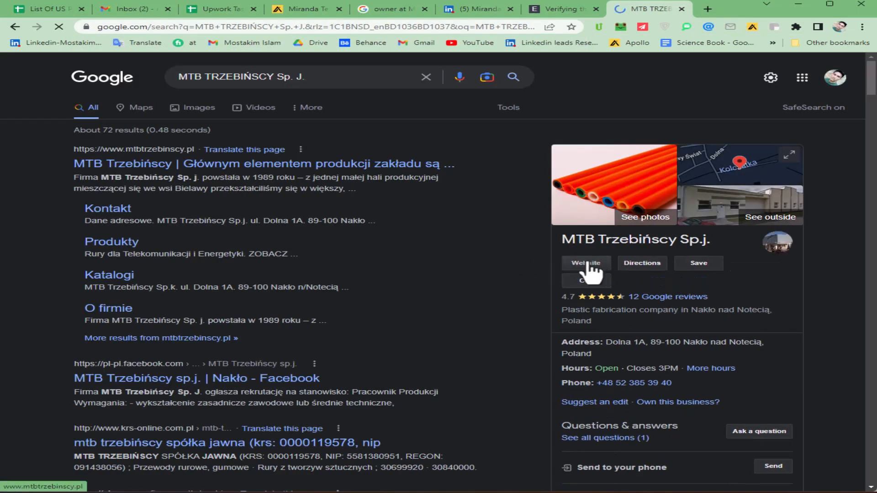
# Step: Copy the MTB company's website link and paste it into Apollo's search
pyautogui.rightClick(587, 263)
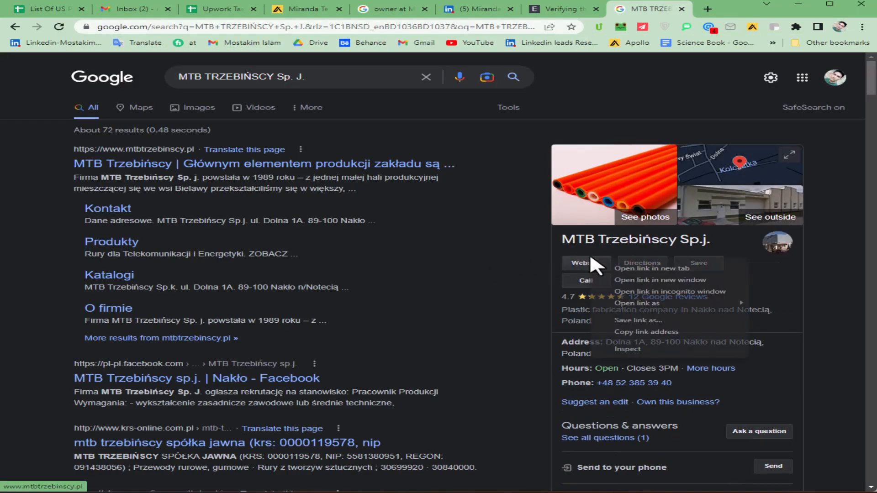
pyautogui.click(621, 336)
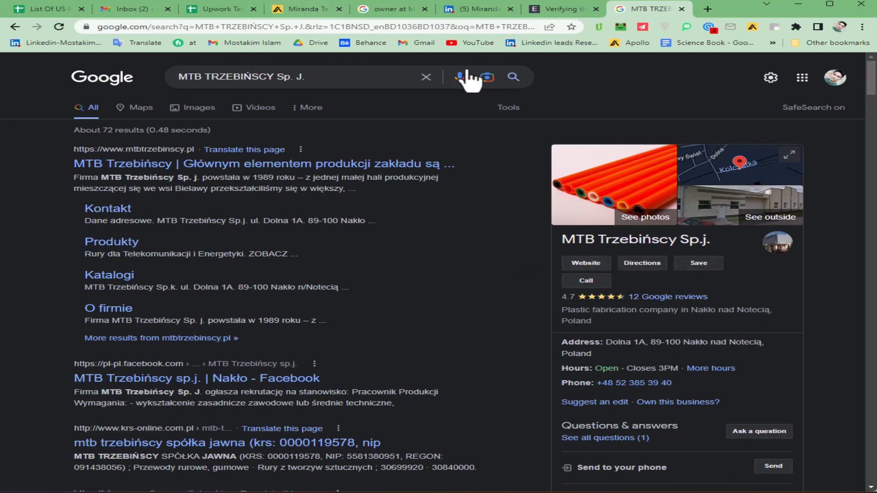
pyautogui.click(283, 10)
pyautogui.click(598, 65)
pyautogui.hotkey('ctrl', 'v')
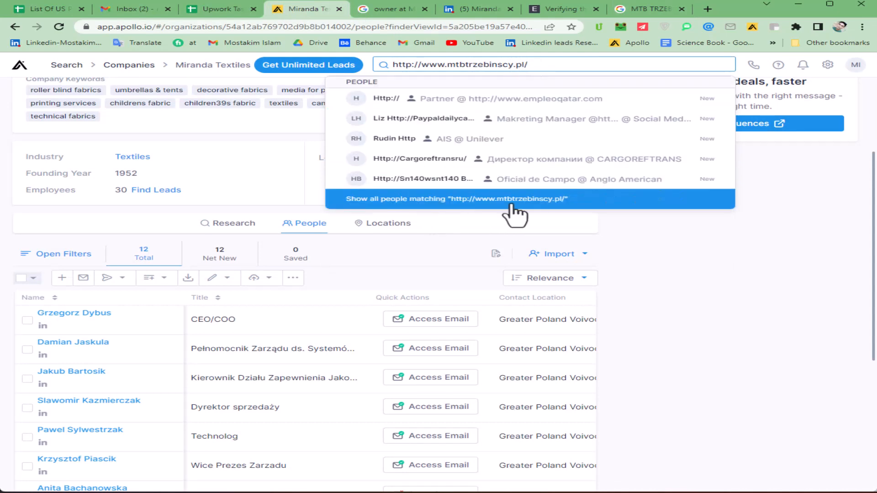
# Step: Select the whole 'MTB TRZEBIŃSCY Sp. J.' query and go back to the Miranda owner search
pyautogui.click(652, 9)
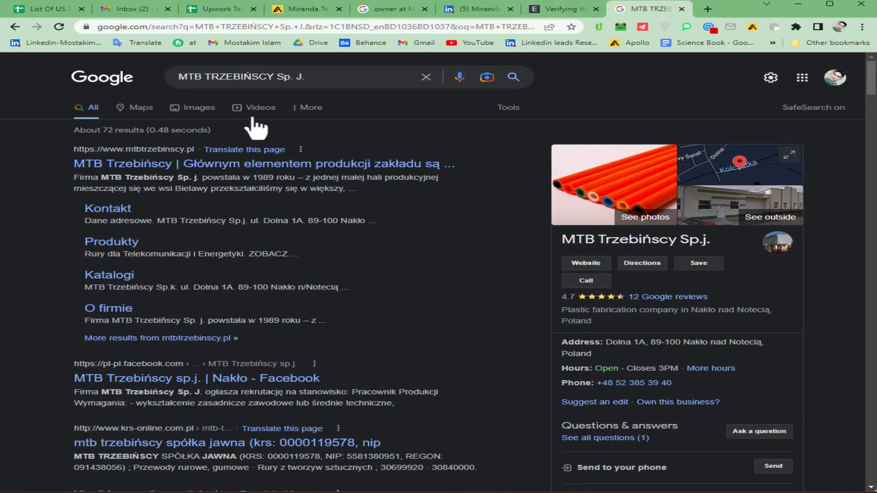
pyautogui.moveTo(308, 76); pyautogui.dragTo(158, 78)
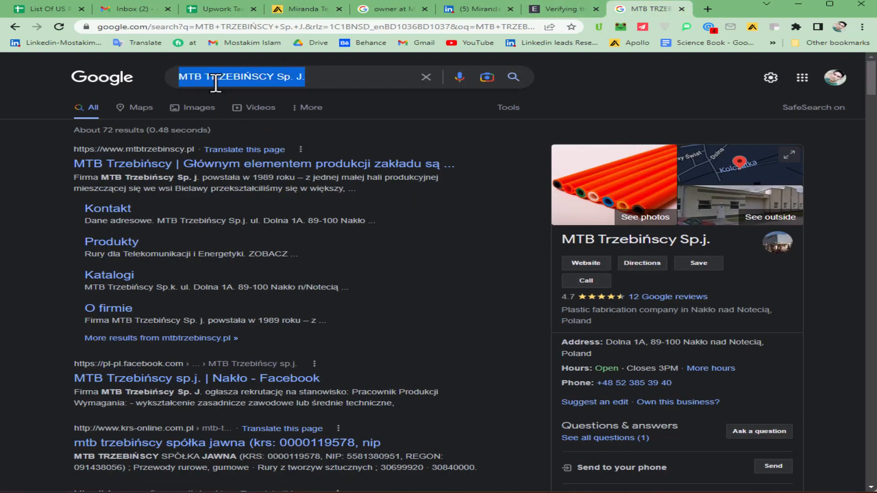
pyautogui.click(381, 6)
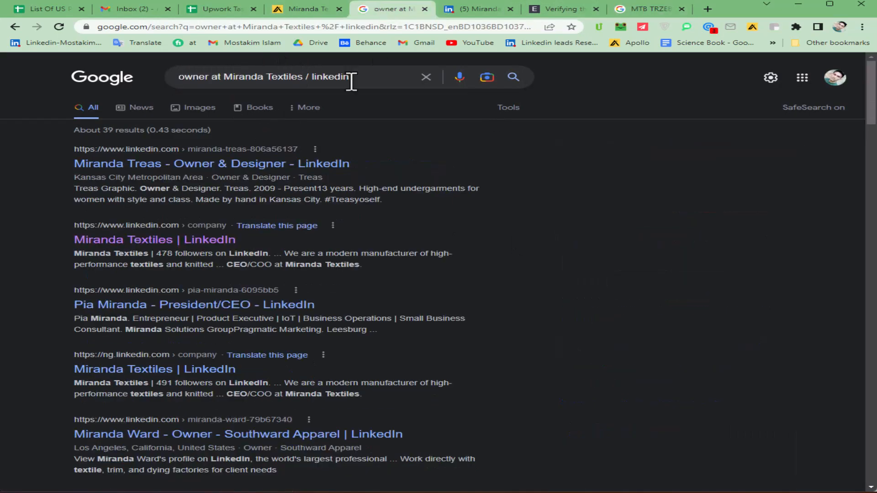
# Step: Run 'owner at MTB TRZEBIŃSCY Sp. J. / linkedin', scan its 8 results, and return to the spreadsheet
pyautogui.moveTo(305, 76); pyautogui.dragTo(225, 76)
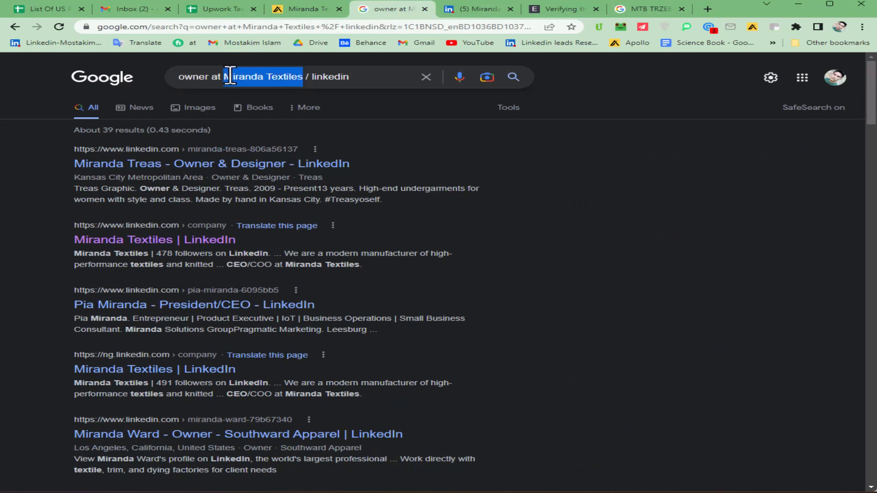
pyautogui.hotkey('ctrl', 'v')
pyautogui.press('Return')
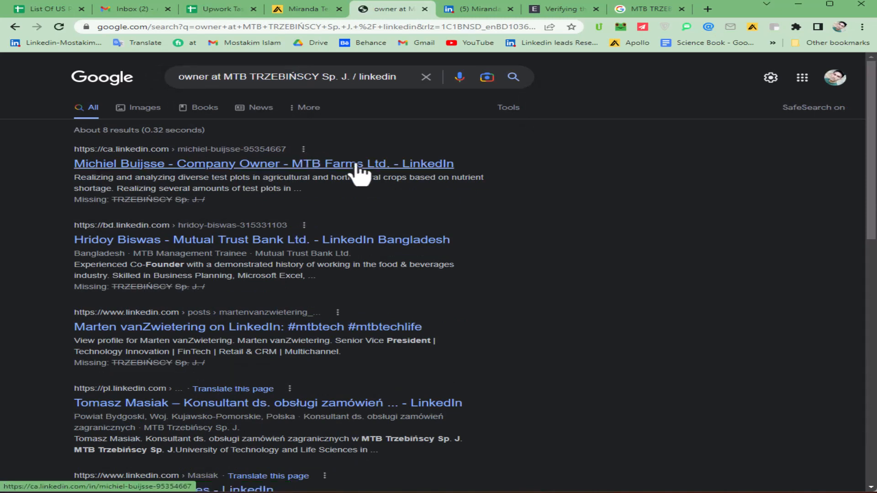
pyautogui.moveTo(253, 79); pyautogui.dragTo(342, 77)
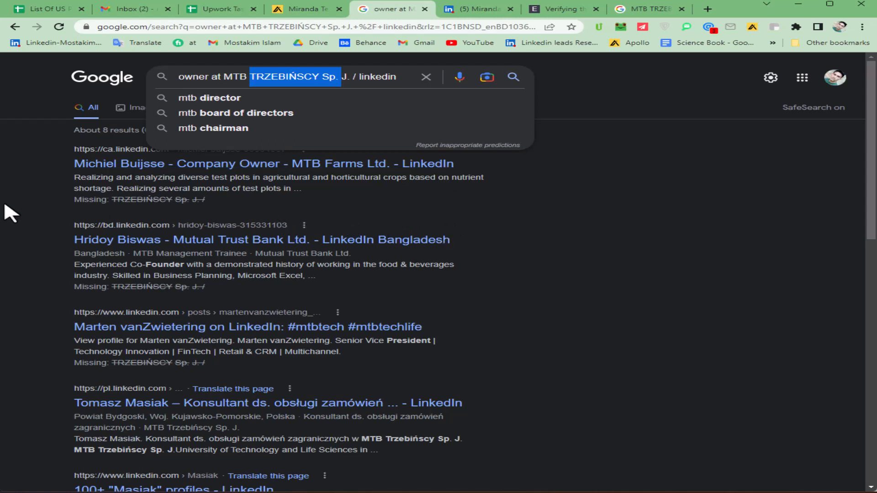
pyautogui.click(9, 186)
pyautogui.scroll(-2, 10, 185)
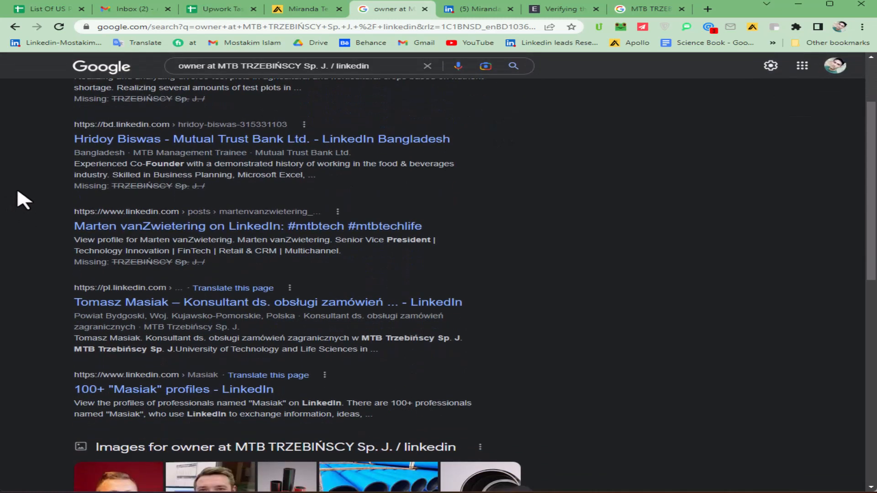
pyautogui.scroll(-2, 13, 190)
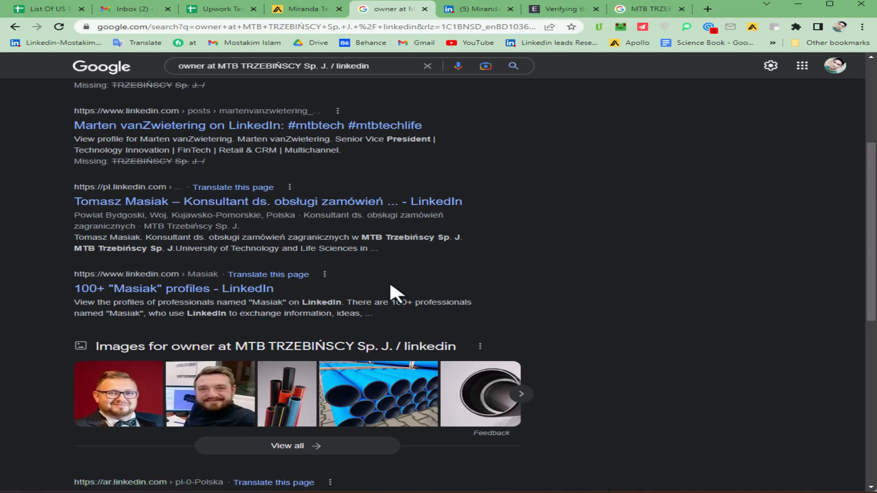
pyautogui.click(221, 10)
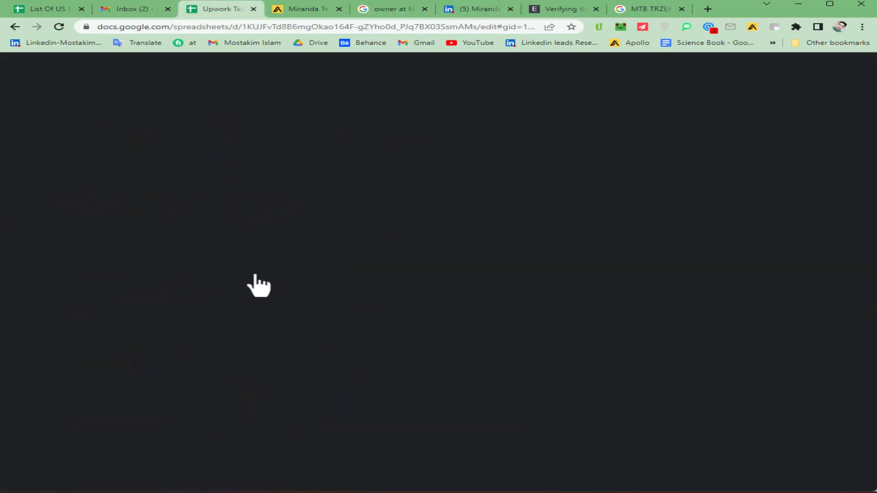
# Step: Search Nicromet Sp. z o.o. Sp. k. from A106 and copy its website nicromet.pl/en/
pyautogui.click(71, 265)
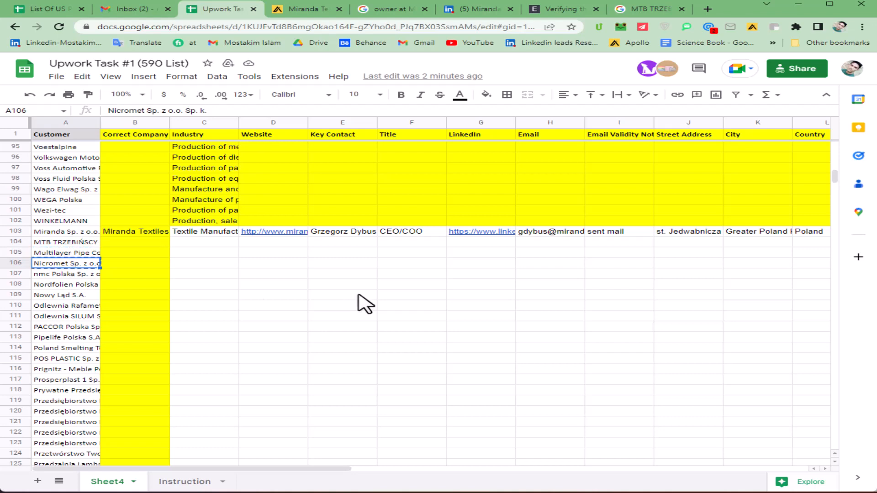
pyautogui.click(622, 11)
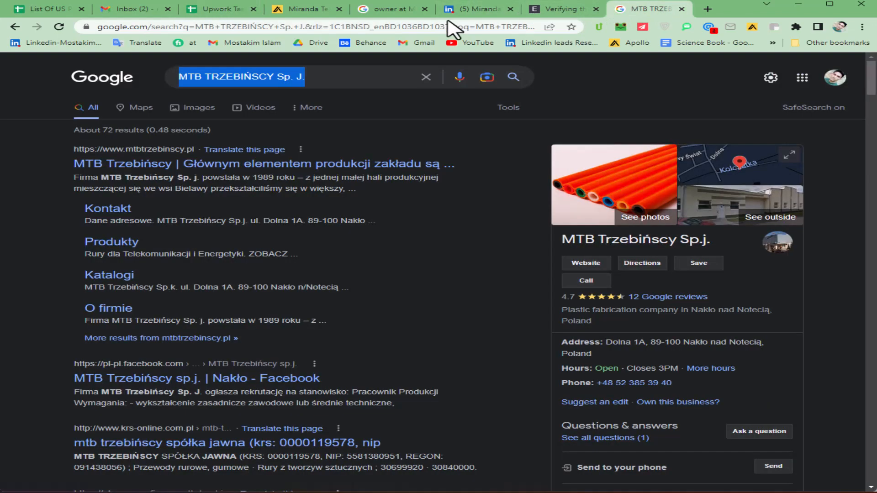
pyautogui.click(346, 23)
pyautogui.hotkey('ctrl', 'v')
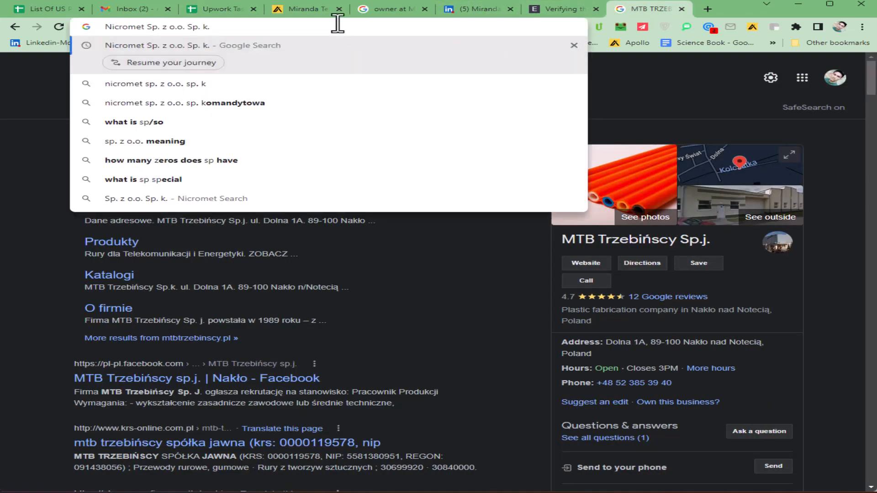
pyautogui.press('Return')
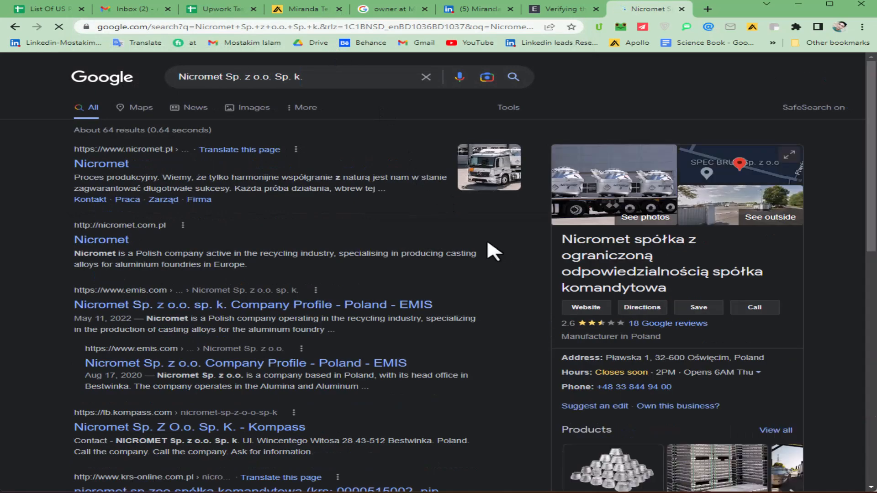
pyautogui.click(585, 319)
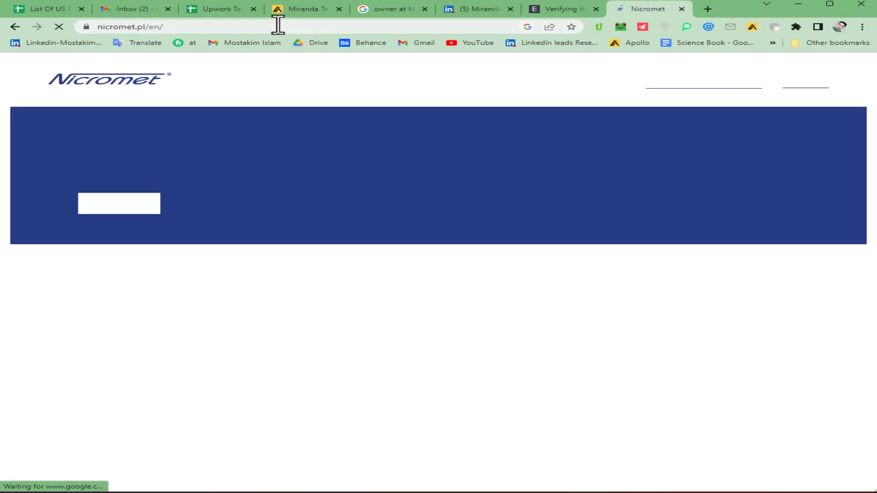
pyautogui.click(217, 26)
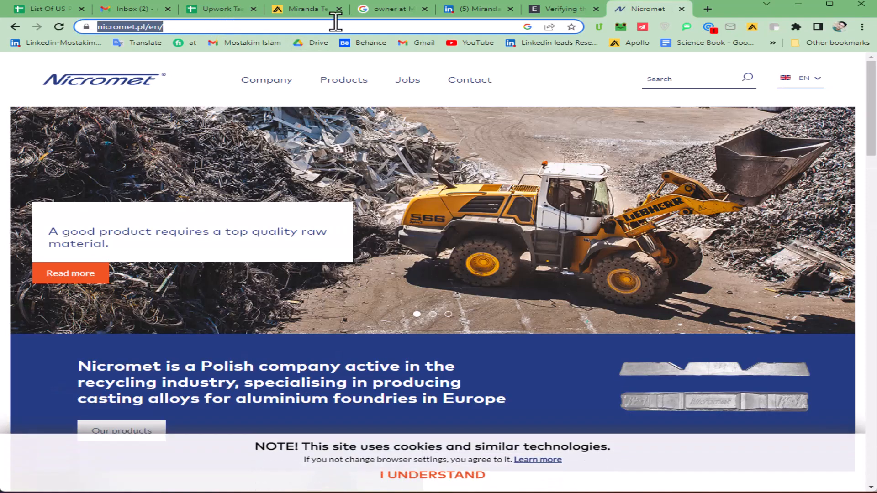
pyautogui.click(304, 10)
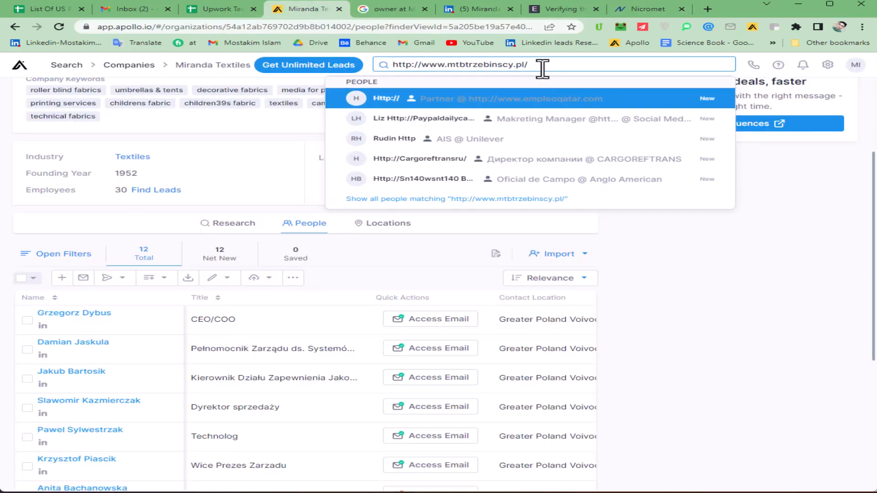
# Step: Look up nicromet.pl in Apollo and open Nicromet's company people list
pyautogui.moveTo(543, 68); pyautogui.dragTo(398, 66)
pyautogui.hotkey('ctrl', 'v')
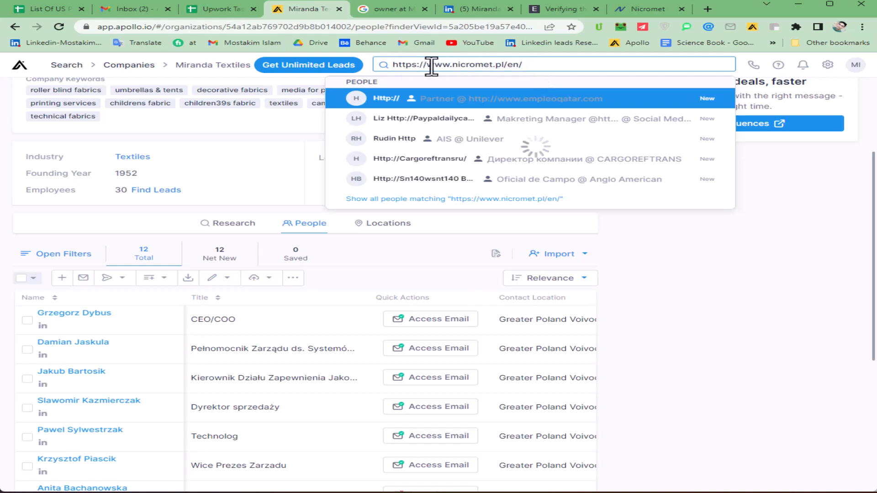
pyautogui.click(423, 234)
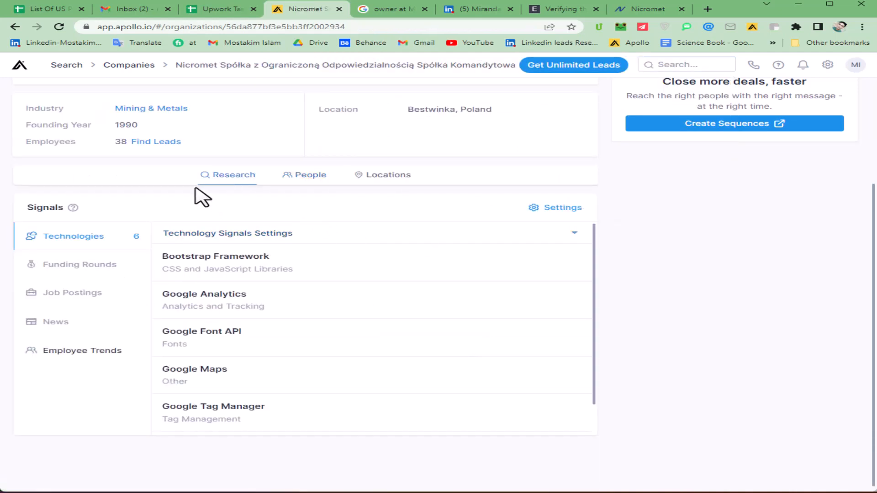
pyautogui.click(164, 141)
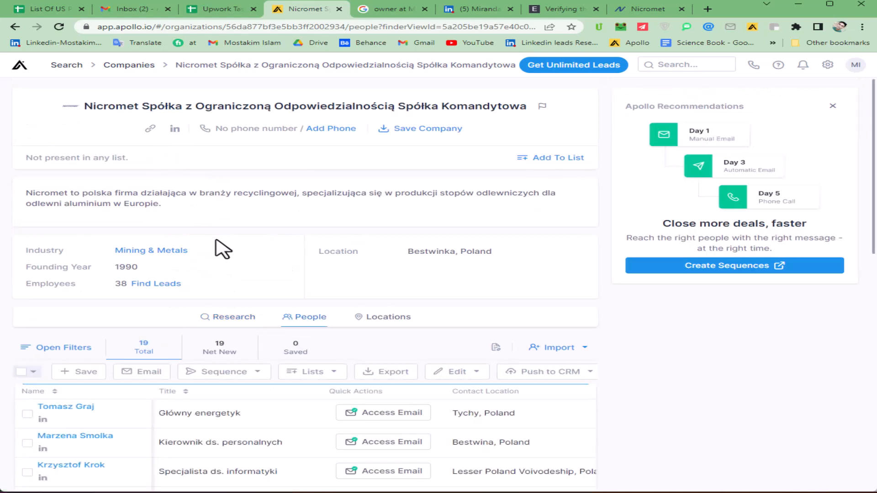
# Step: Review Nicromet's 19 listed contacts, then return to the lead spreadsheet
pyautogui.scroll(-2, 200, 248)
pyautogui.scroll(-4, 214, 347)
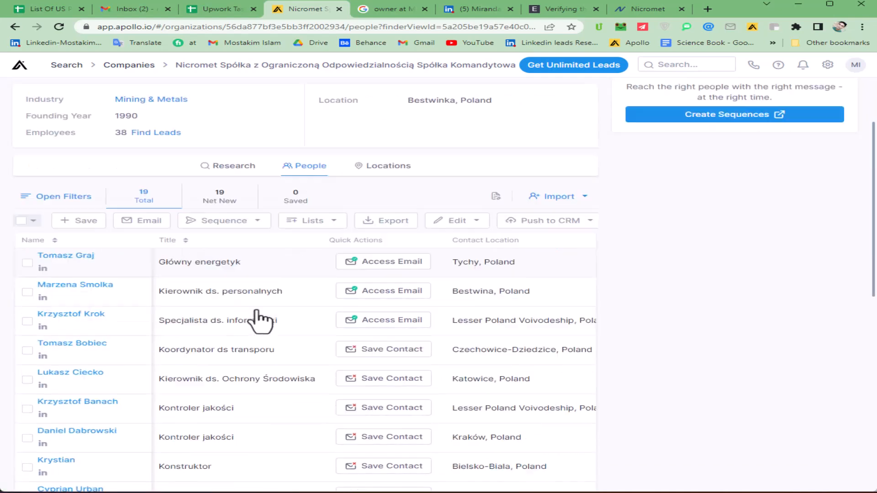
pyautogui.scroll(-2, 240, 281)
pyautogui.scroll(-4, 246, 310)
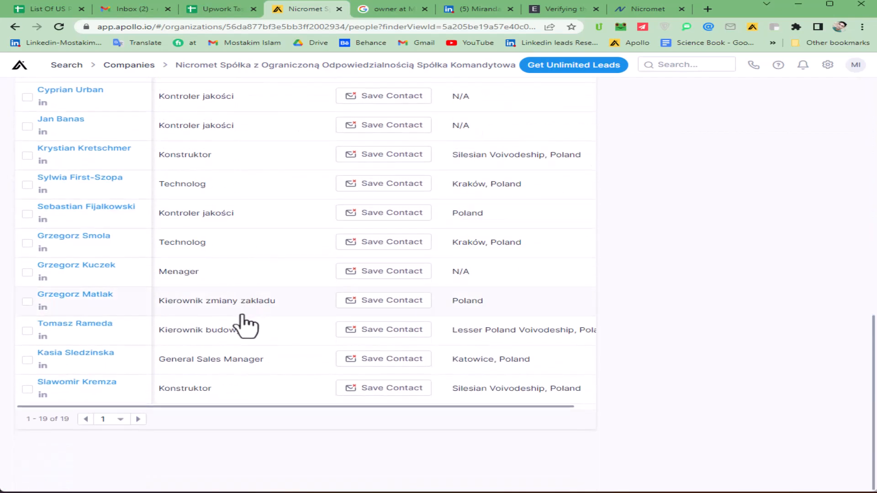
pyautogui.scroll(2, 217, 403)
pyautogui.scroll(8, 217, 403)
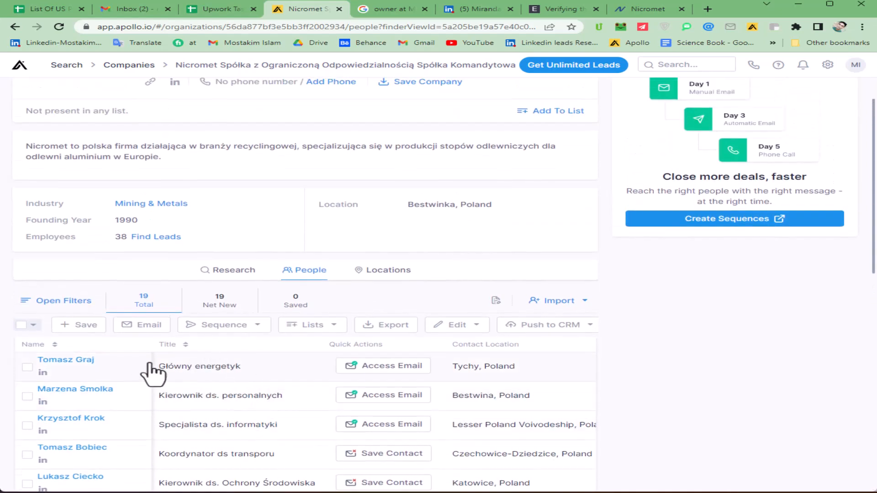
pyautogui.scroll(-10, 249, 237)
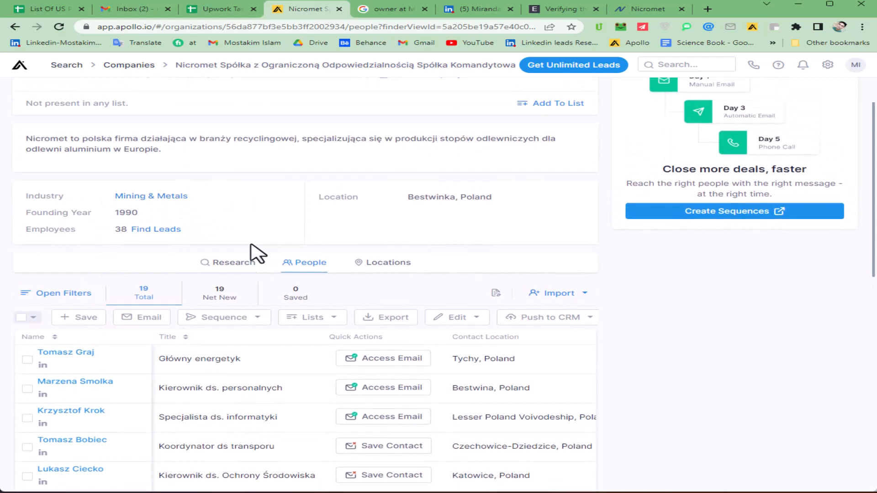
pyautogui.scroll(6, 220, 303)
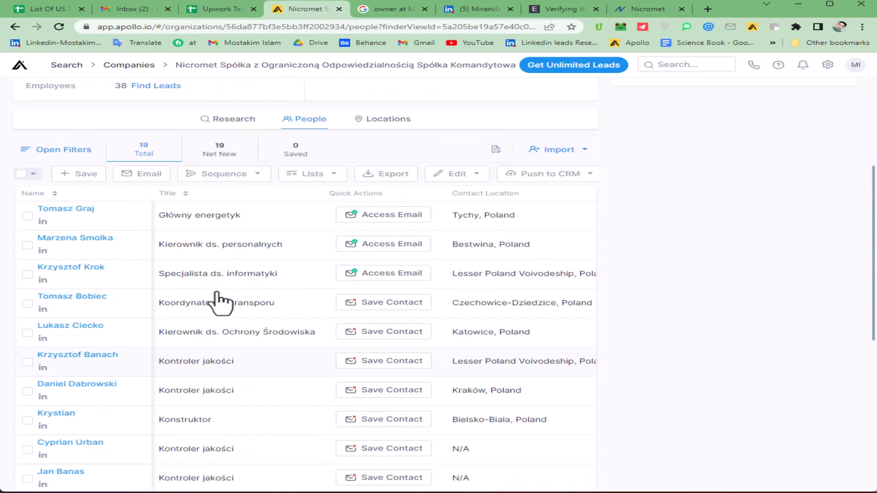
pyautogui.scroll(4, 420, 176)
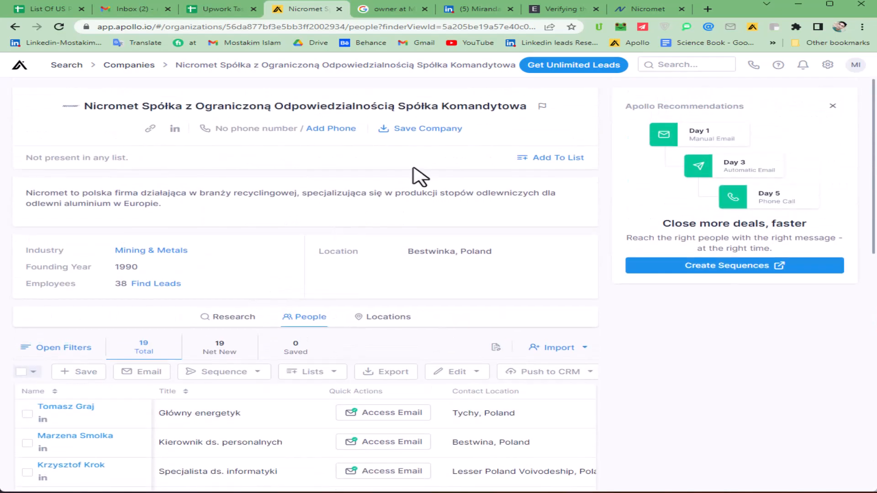
pyautogui.click(219, 9)
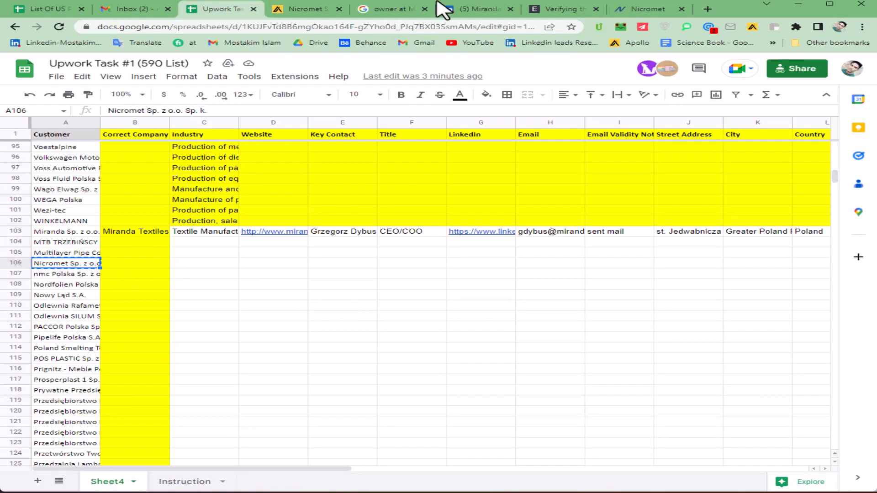
# Step: Rerun the LinkedIn owner search as 'owner at Nicromet Sp. z o.o. Sp. k. / linkedin'
pyautogui.click(396, 9)
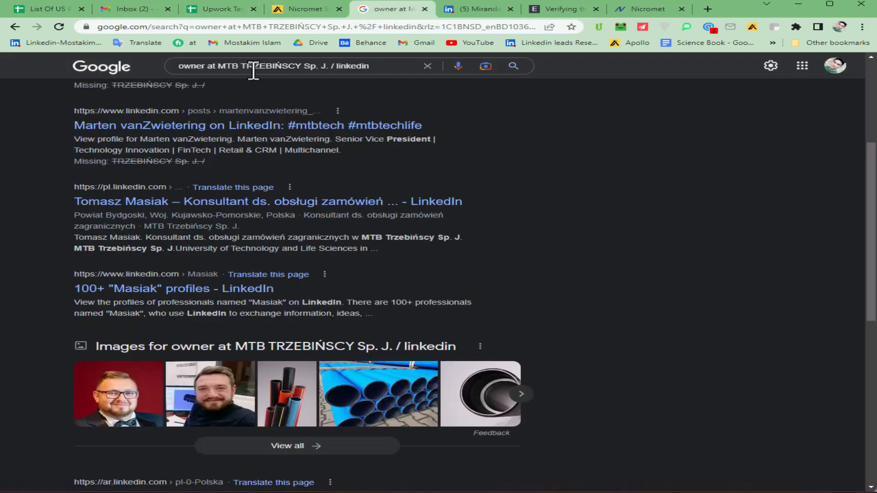
pyautogui.moveTo(223, 65); pyautogui.dragTo(324, 67)
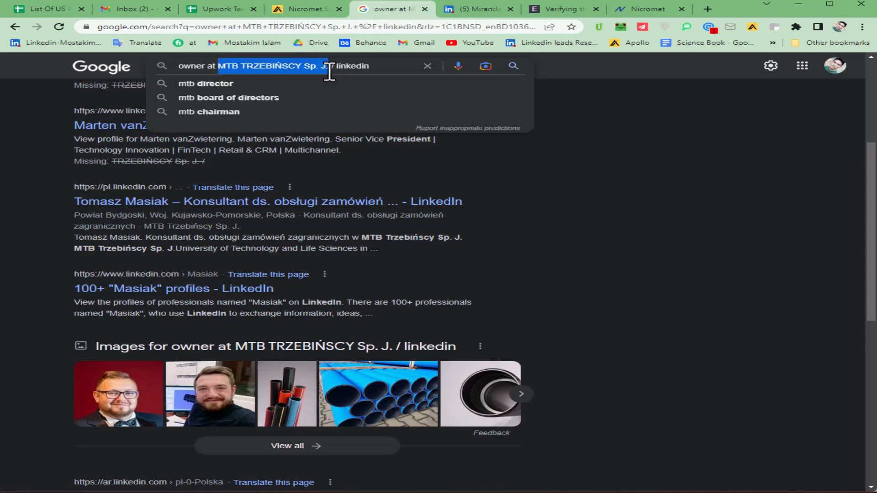
pyautogui.press('Right')
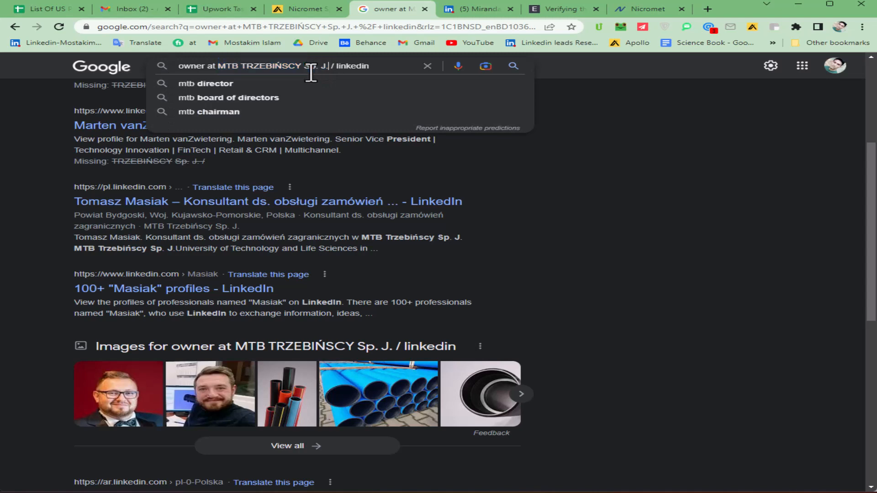
pyautogui.click(226, 10)
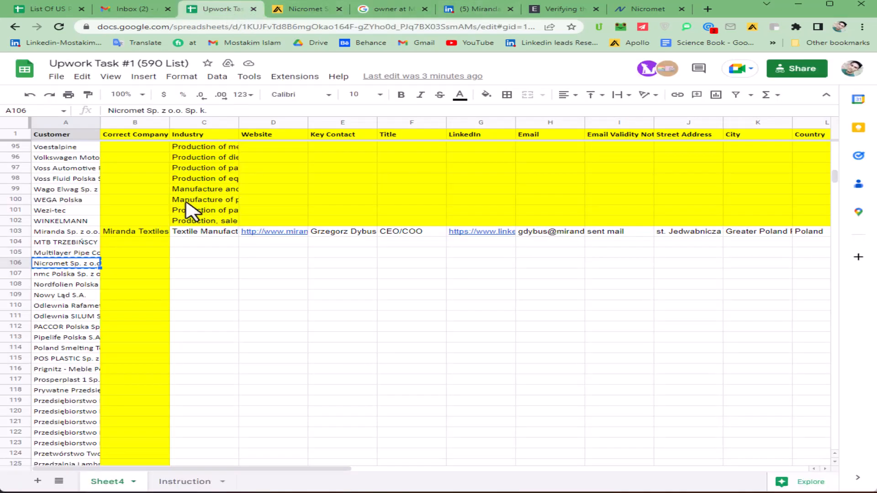
pyautogui.click(386, 10)
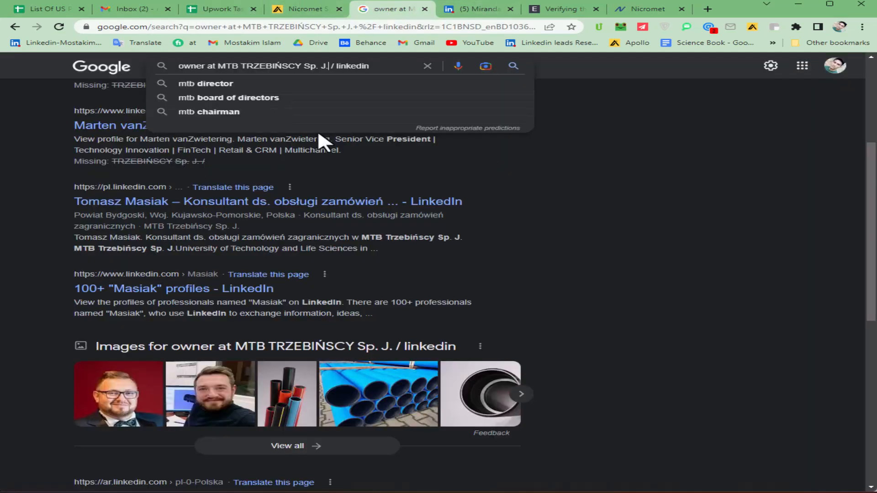
pyautogui.moveTo(330, 69); pyautogui.dragTo(233, 68)
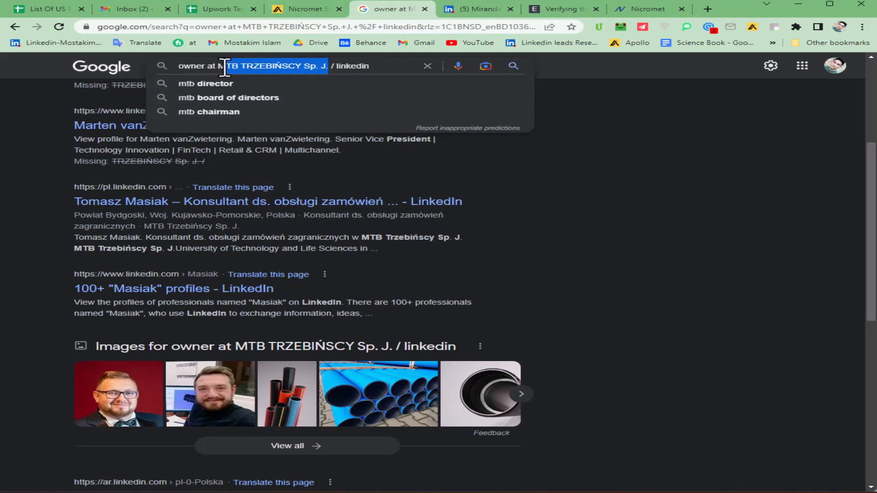
pyautogui.write('Nicromet Sp. z o.o. Sp. k.')
pyautogui.press('Return')
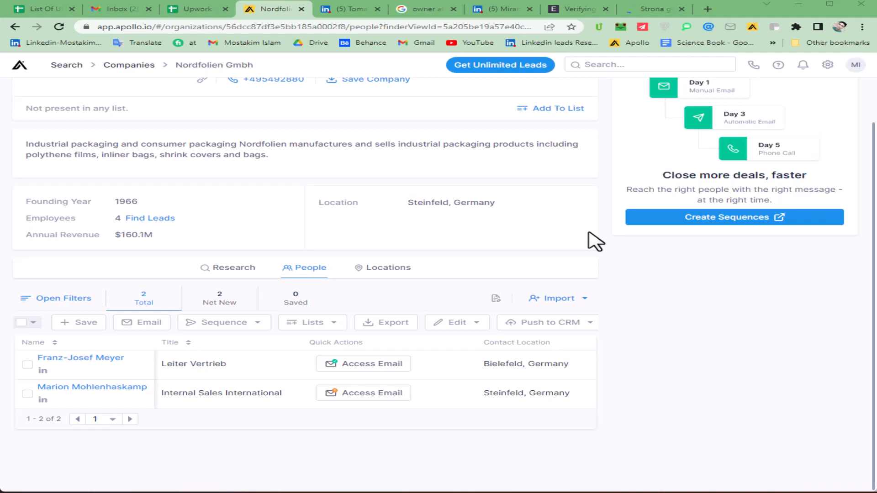
# Step: Review the 'owner at nmc Polska' search results, then return to the lead spreadsheet
pyautogui.click(415, 10)
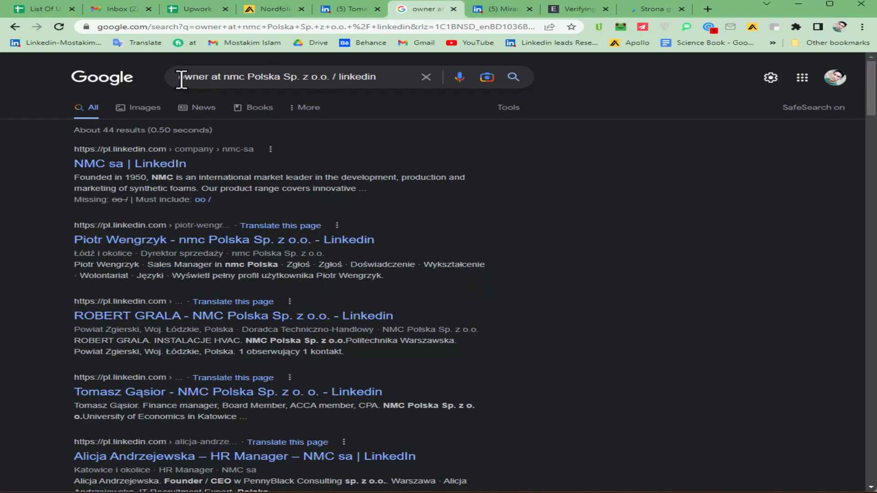
pyautogui.moveTo(181, 80); pyautogui.dragTo(209, 78)
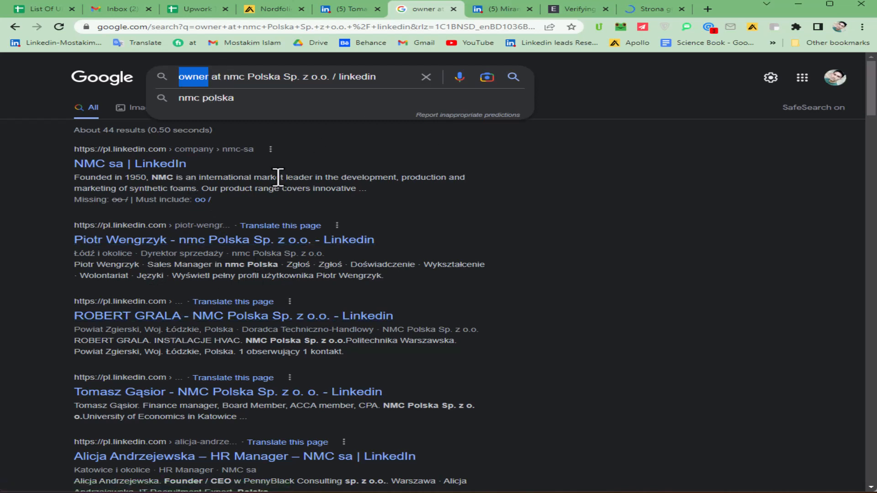
pyautogui.click(25, 192)
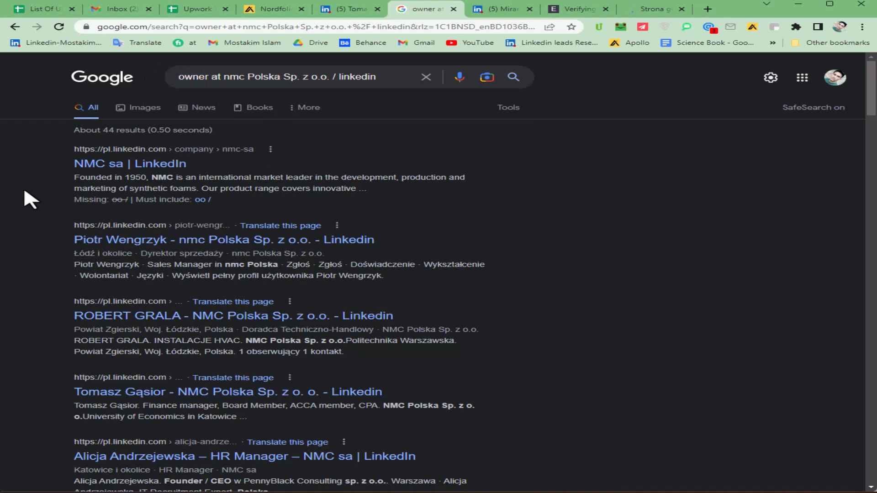
pyautogui.click(194, 12)
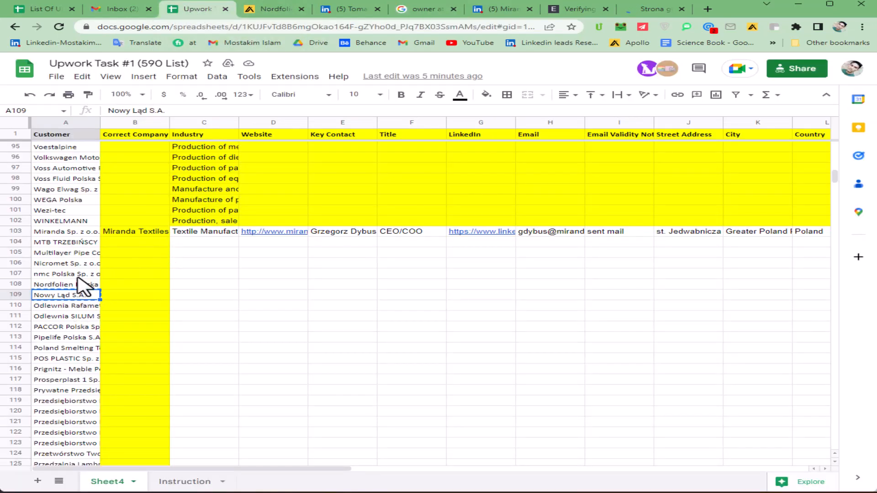
# Step: Search Google for 'Nowy Ląd S.A. linkedin'
pyautogui.click(350, 9)
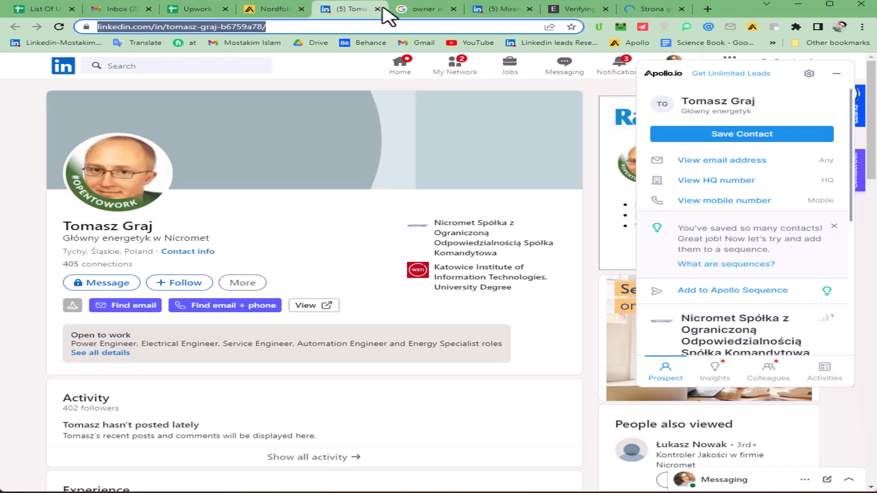
pyautogui.write('Nowy Ląd S.A.')
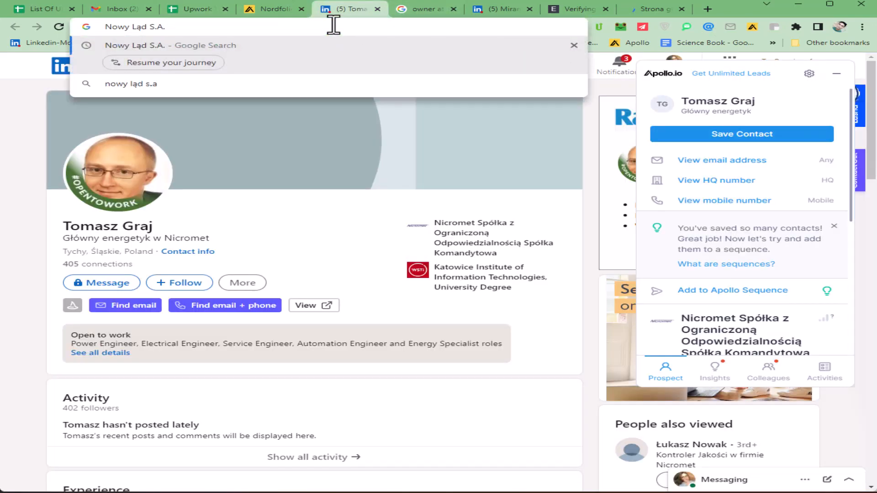
pyautogui.click(765, 445)
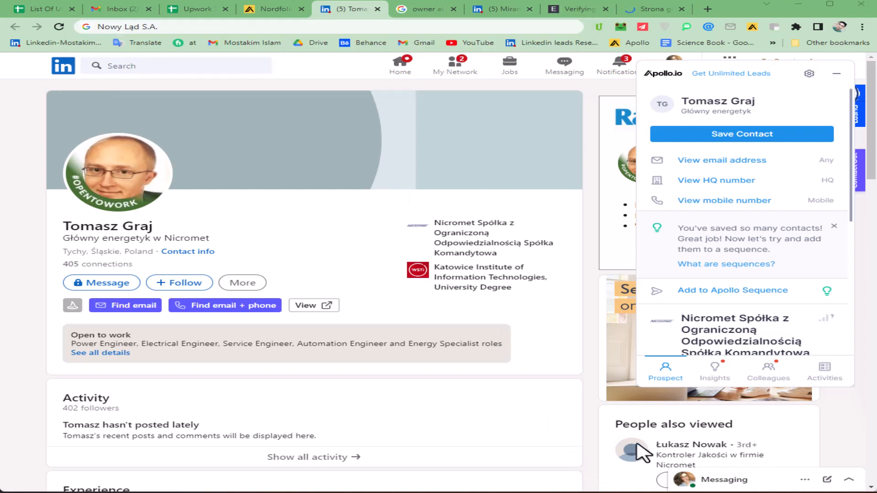
pyautogui.click(182, 27)
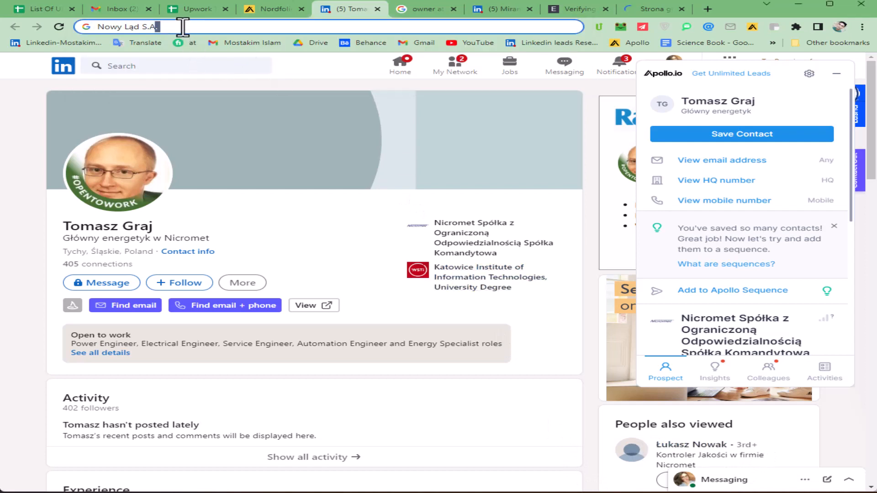
pyautogui.tripleClick(183, 28)
pyautogui.doubleClick(182, 27)
pyautogui.tripleClick(183, 28)
pyautogui.click(179, 28)
pyautogui.write('link')
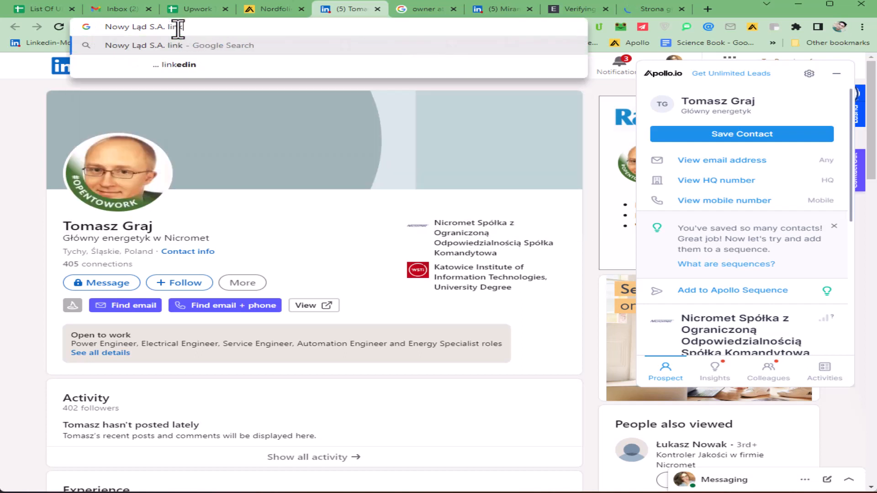
pyautogui.write('edin')
pyautogui.press('Return')
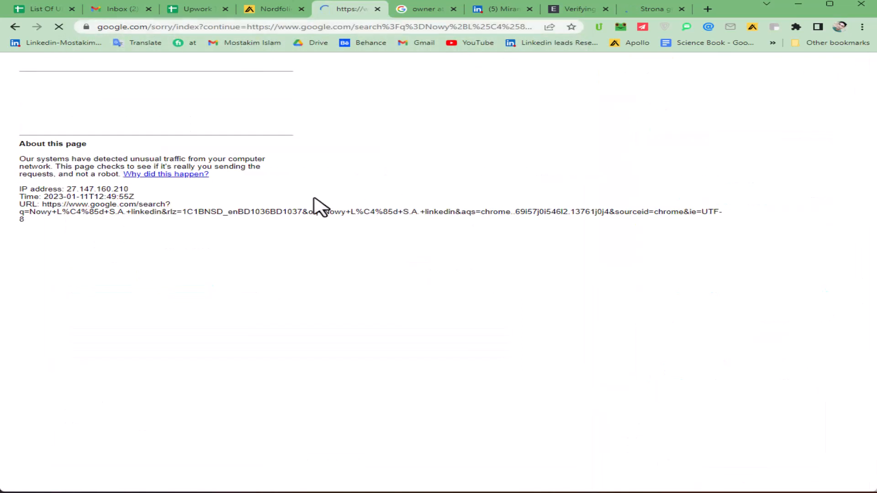
# Step: Pass the reCAPTCHA check and open the NOWY®ŁAD co-founder's LinkedIn profile
pyautogui.click(75, 111)
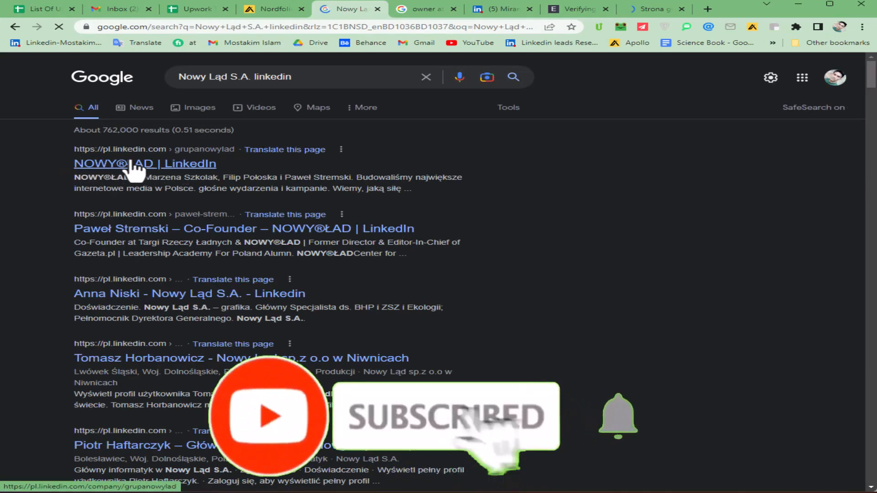
pyautogui.click(101, 164)
pyautogui.click(233, 242)
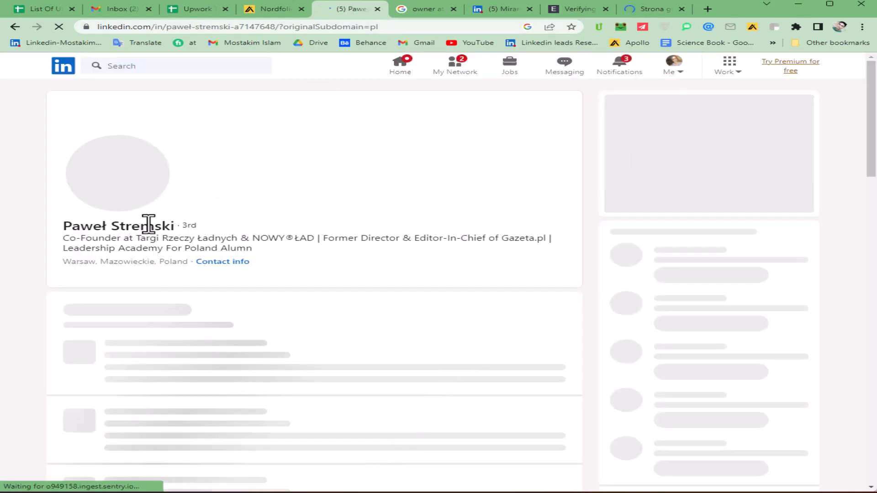
pyautogui.click(196, 9)
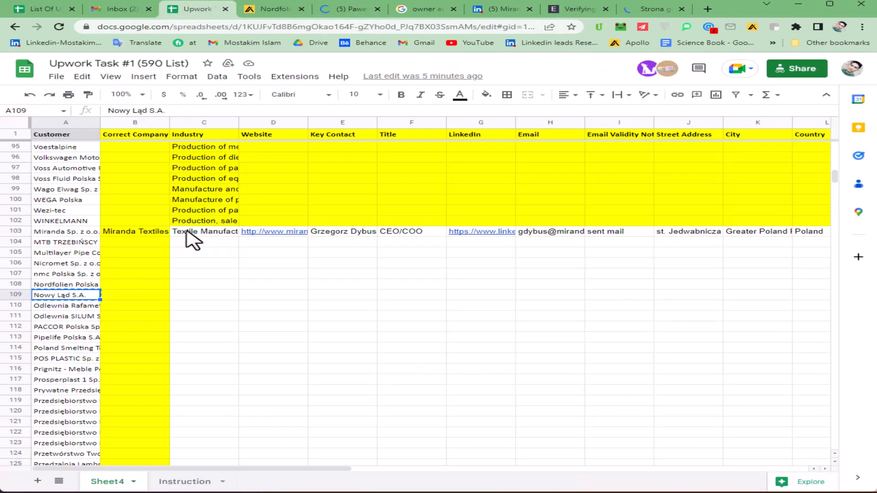
# Step: Paste the co-founder's LinkedIn profile link into cell G109
pyautogui.click(344, 11)
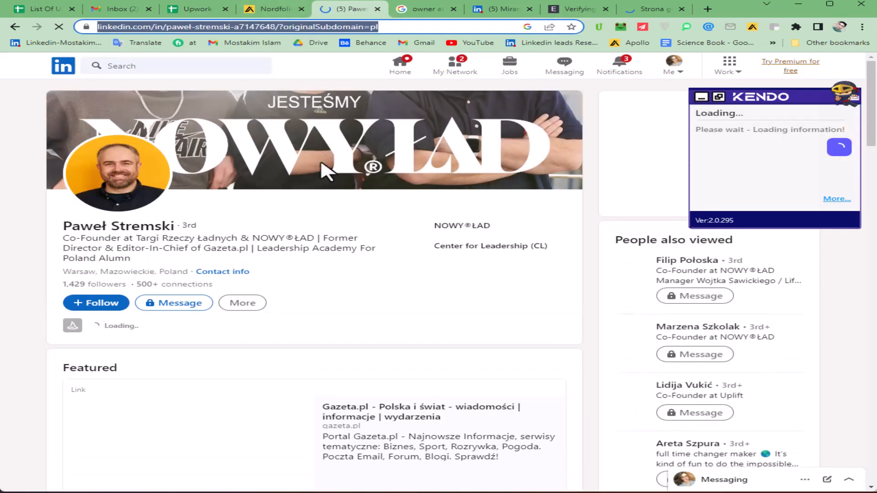
pyautogui.click(196, 10)
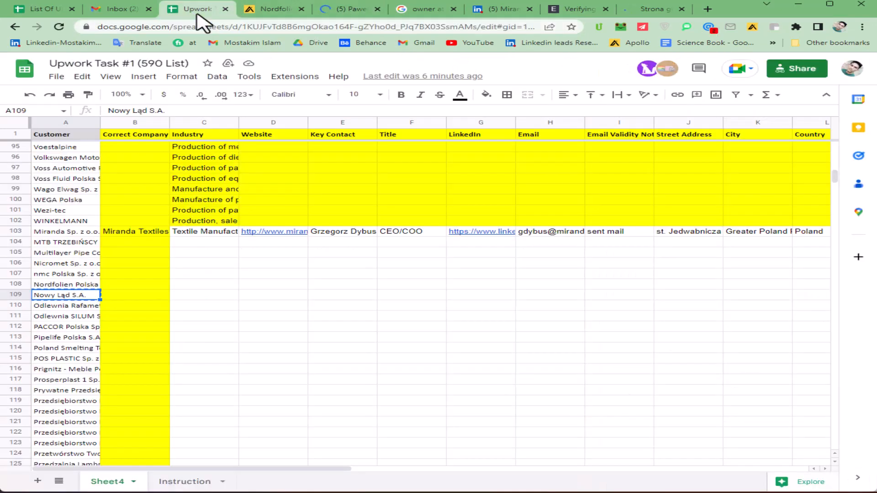
pyautogui.click(477, 296)
pyautogui.hotkey('ctrl', 'v')
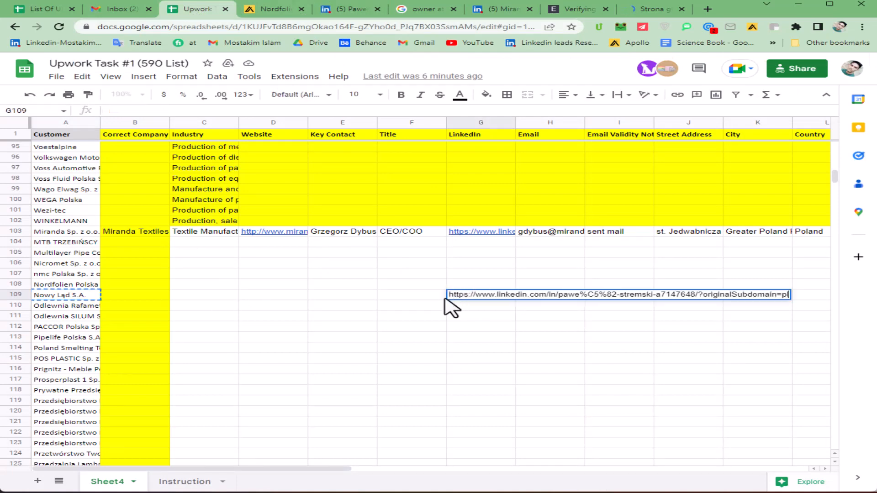
pyautogui.click(405, 296)
# Step: Fill E109 with the co-founder's name and F109 with the title Co-Founder
pyautogui.click(347, 10)
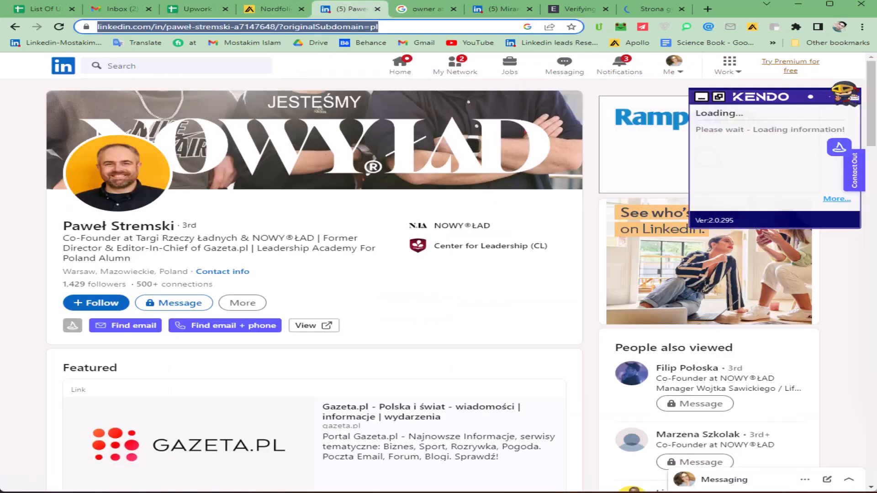
pyautogui.hotkey('ctrl', '3')
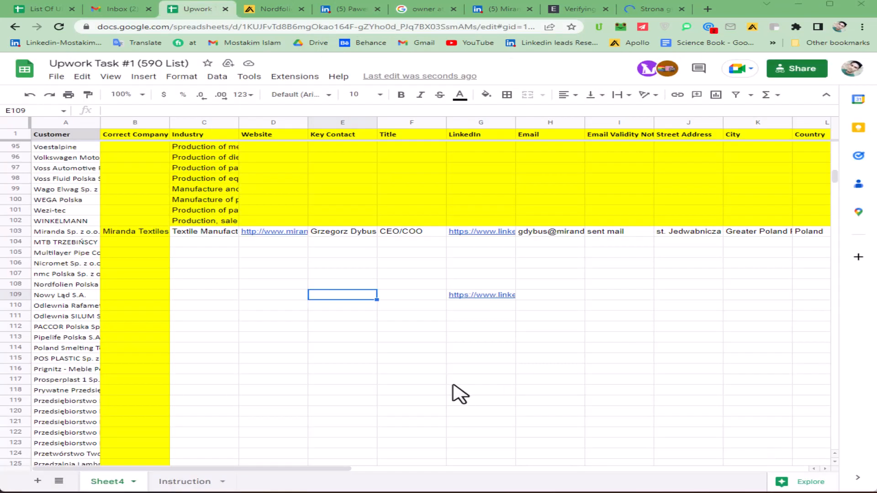
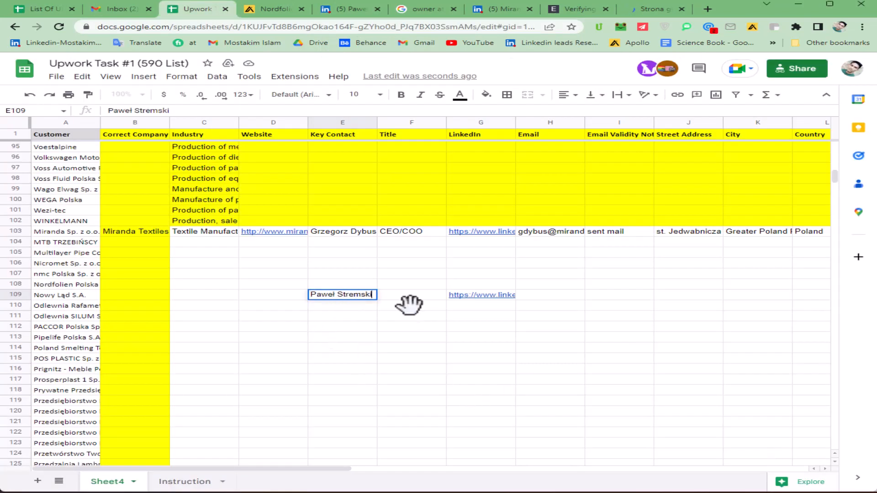
pyautogui.press('Tab')
pyautogui.click(352, 9)
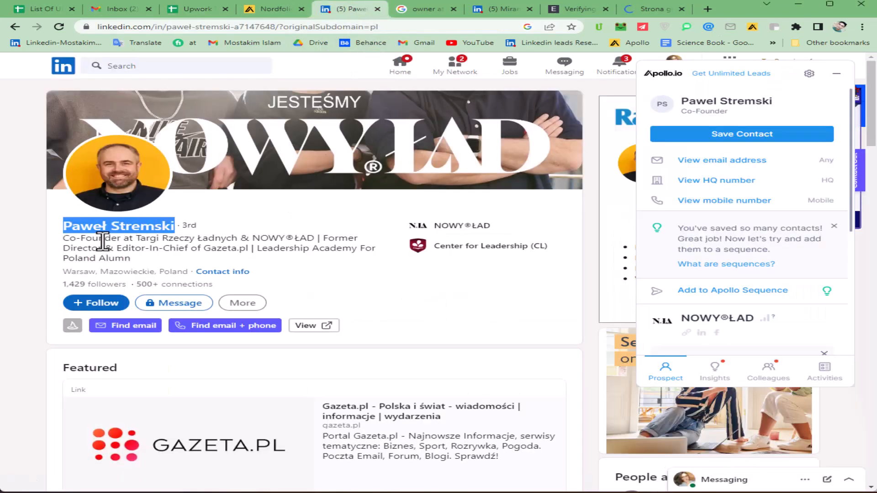
pyautogui.moveTo(125, 237); pyautogui.dragTo(59, 240)
pyautogui.hotkey('ctrl', 'c')
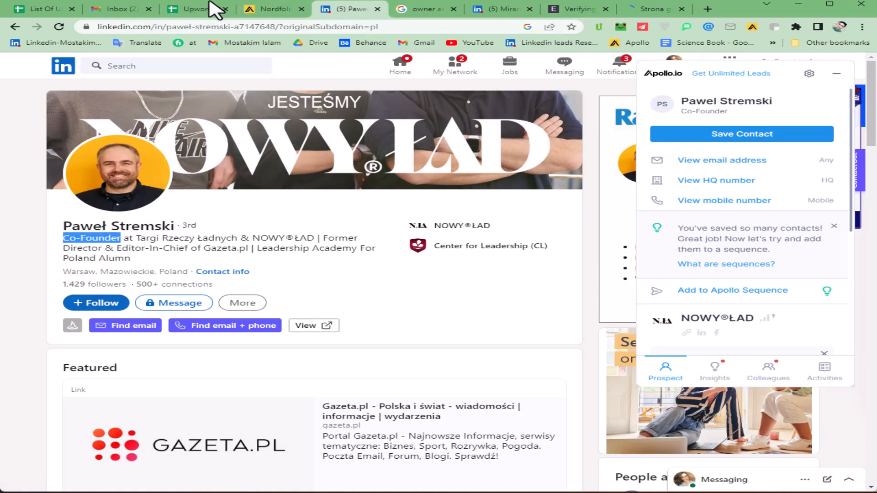
pyautogui.click(201, 9)
pyautogui.doubleClick(406, 295)
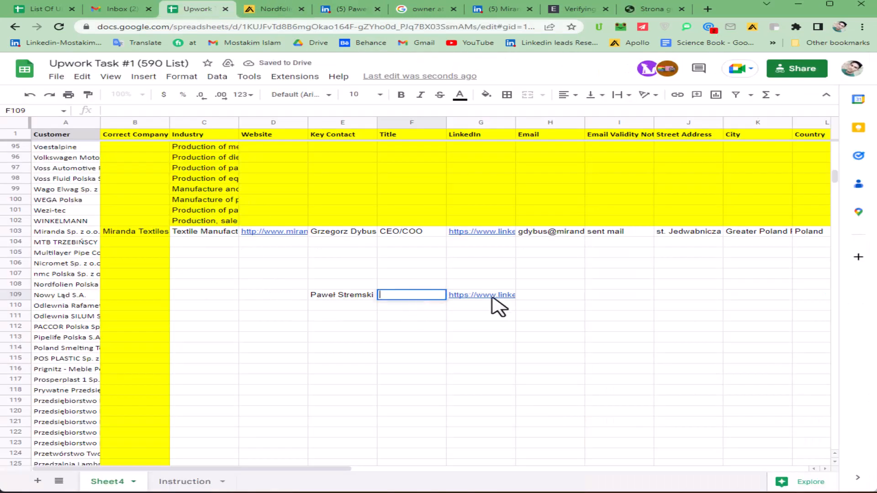
pyautogui.hotkey('ctrl', 'v')
pyautogui.click(548, 298)
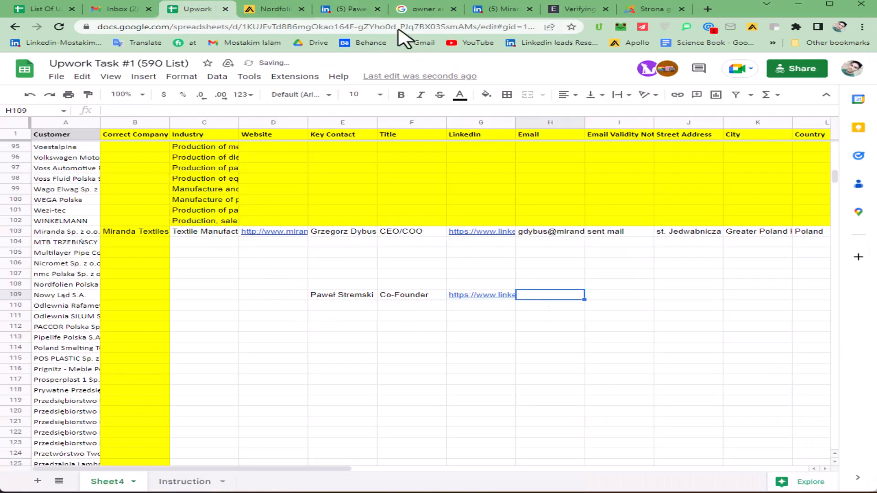
# Step: Reveal the contact's email in Apollo and paste it into Email cell H109
pyautogui.click(350, 10)
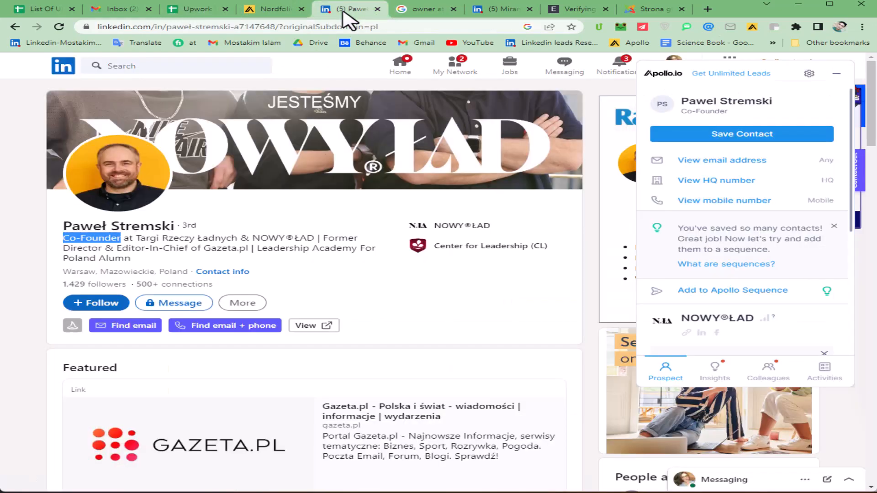
pyautogui.click(737, 162)
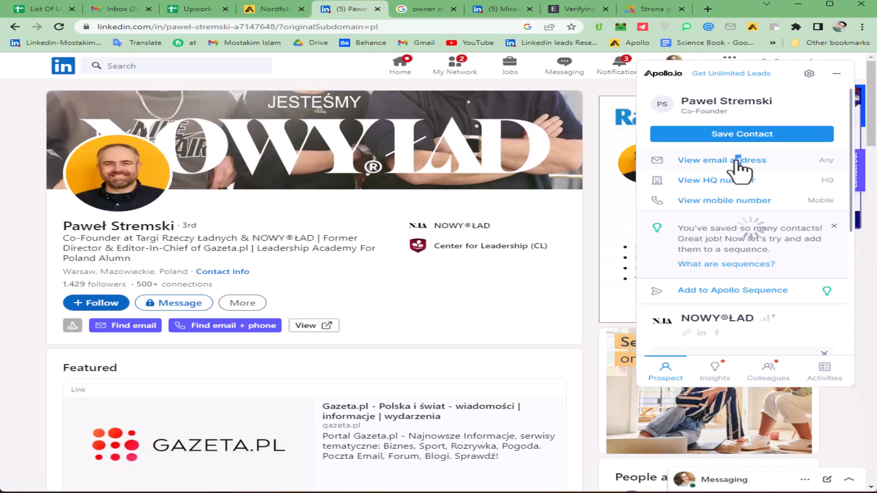
pyautogui.click(208, 8)
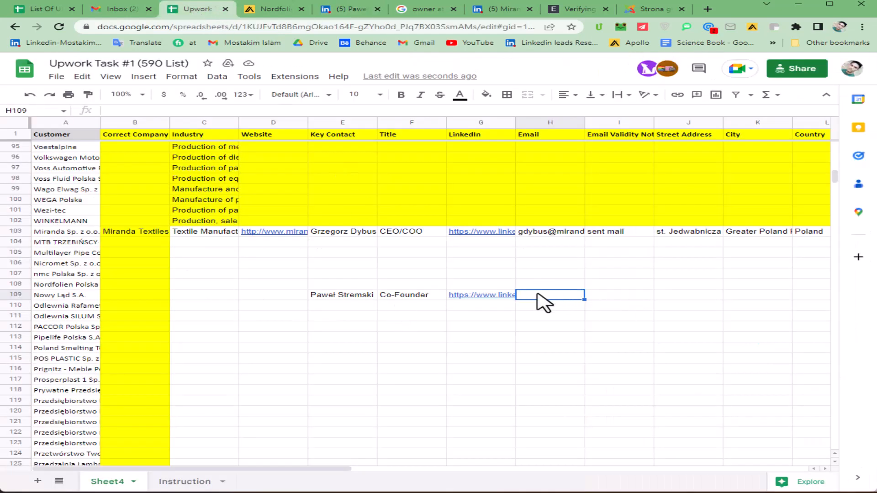
pyautogui.hotkey('ctrl', 'v')
pyautogui.press('Return')
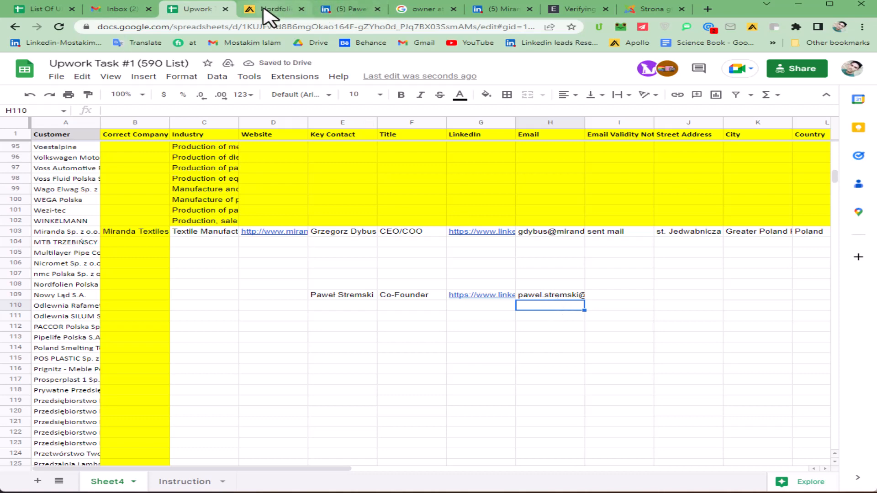
pyautogui.click(352, 9)
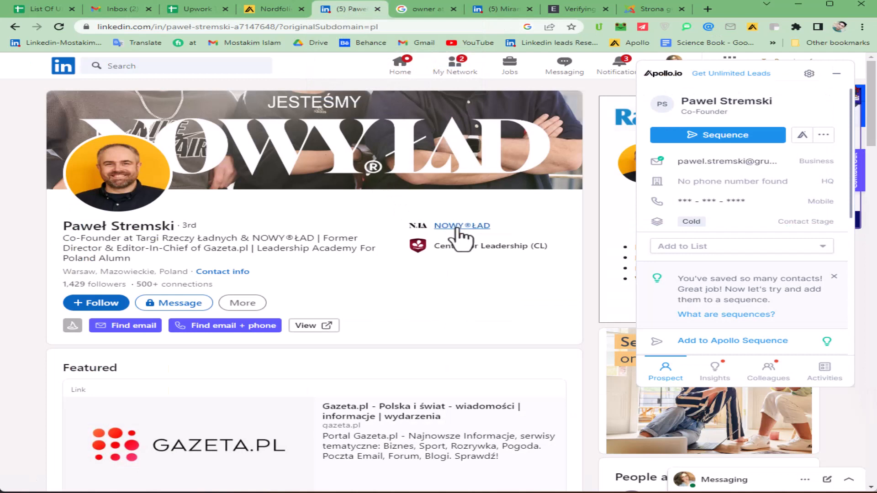
# Step: Copy the NOWY®ŁAD website link from its company page into row 109's Website cell
pyautogui.scroll(-10, 454, 235)
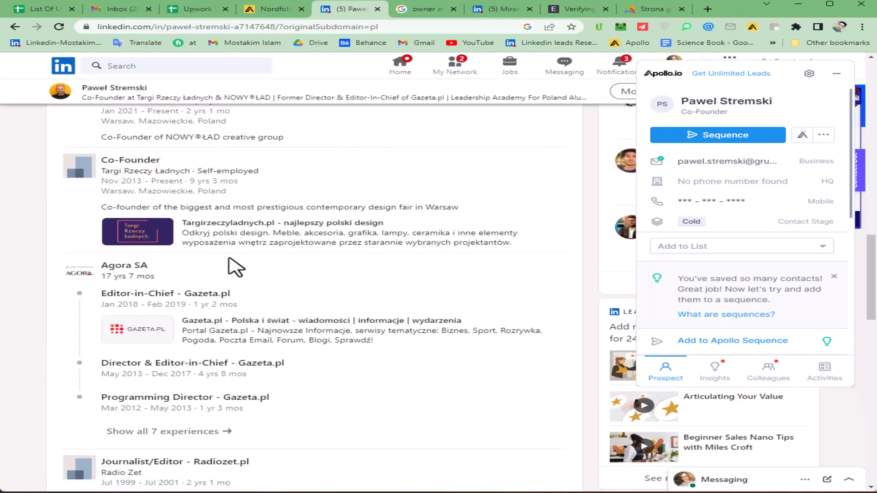
pyautogui.scroll(3, 291, 297)
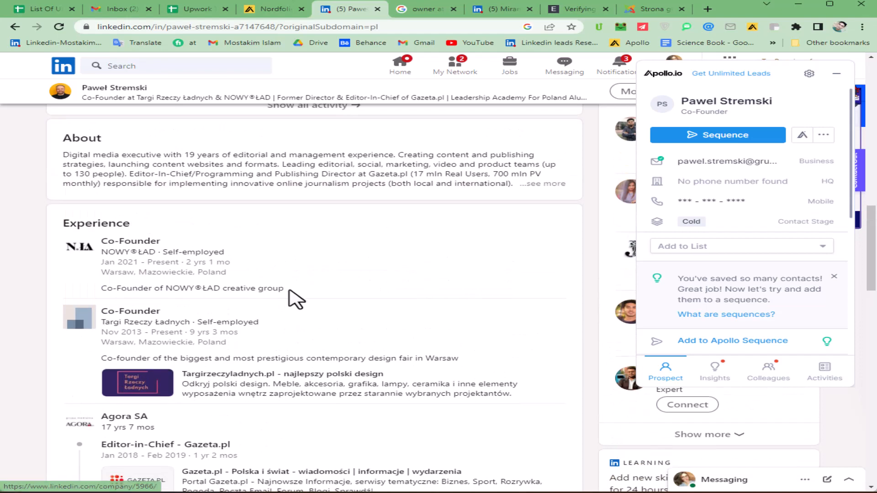
pyautogui.click(81, 253)
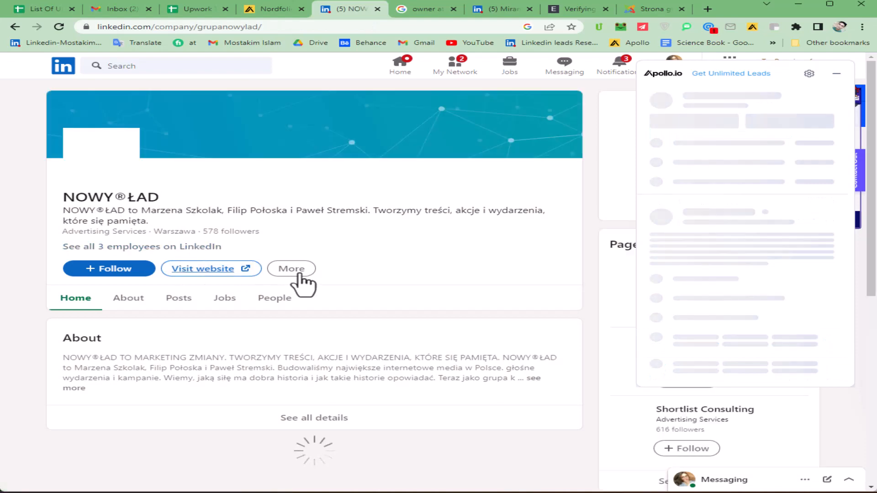
pyautogui.rightClick(211, 273)
pyautogui.click(274, 339)
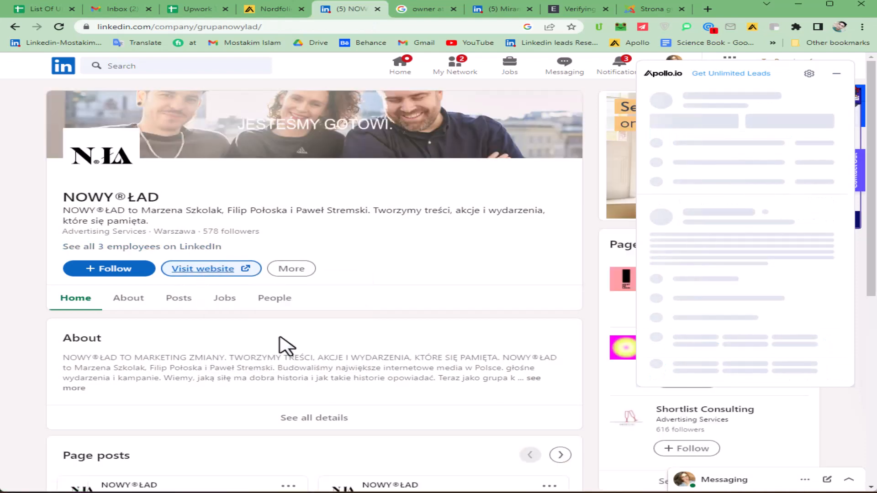
pyautogui.click(229, 8)
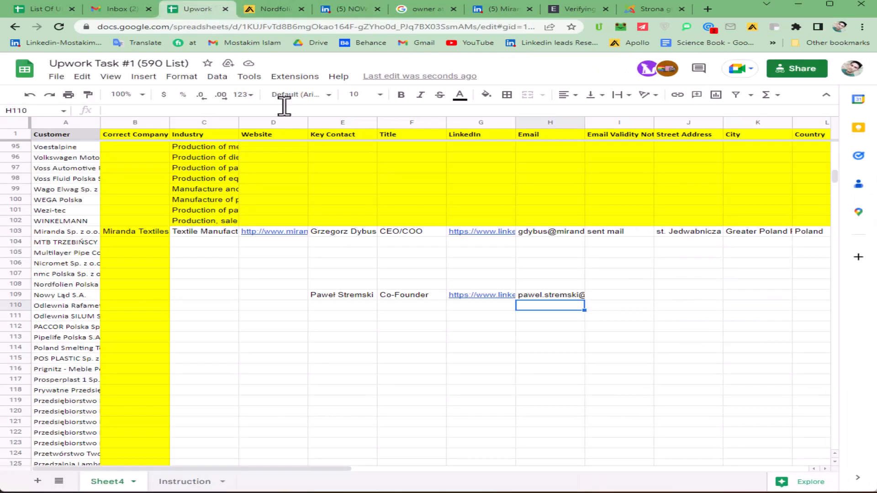
pyautogui.click(274, 296)
pyautogui.write('http://www.grupanowylad.pl/')
pyautogui.press('Return')
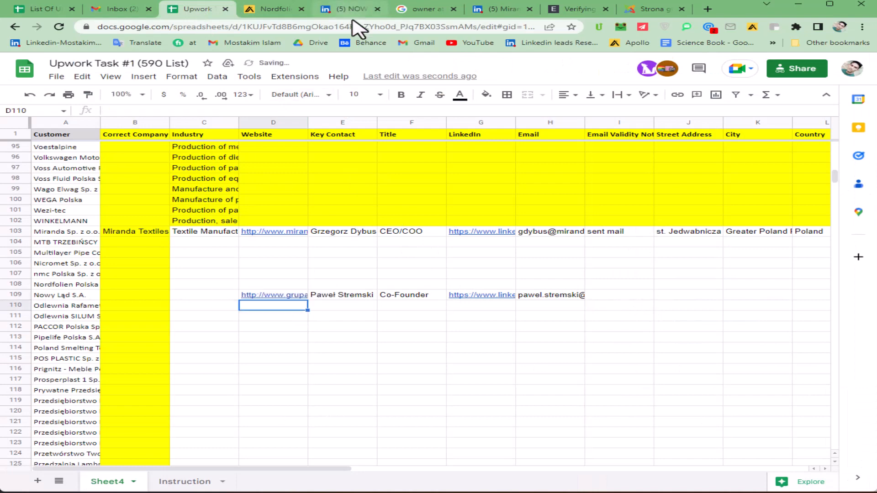
# Step: Enter NOWY®ŁAD in row 109's Correct Company cell
pyautogui.click(342, 11)
pyautogui.moveTo(158, 198); pyautogui.dragTo(64, 196)
pyautogui.hotkey('ctrl', 'c')
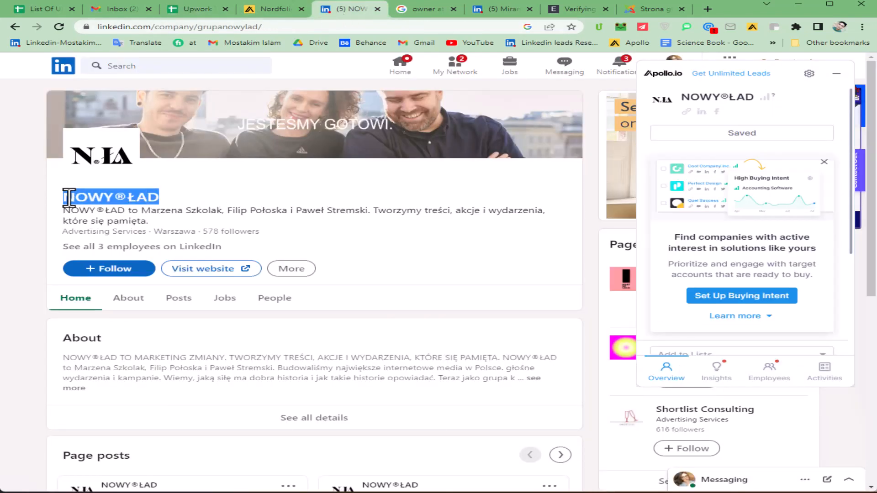
pyautogui.click(201, 9)
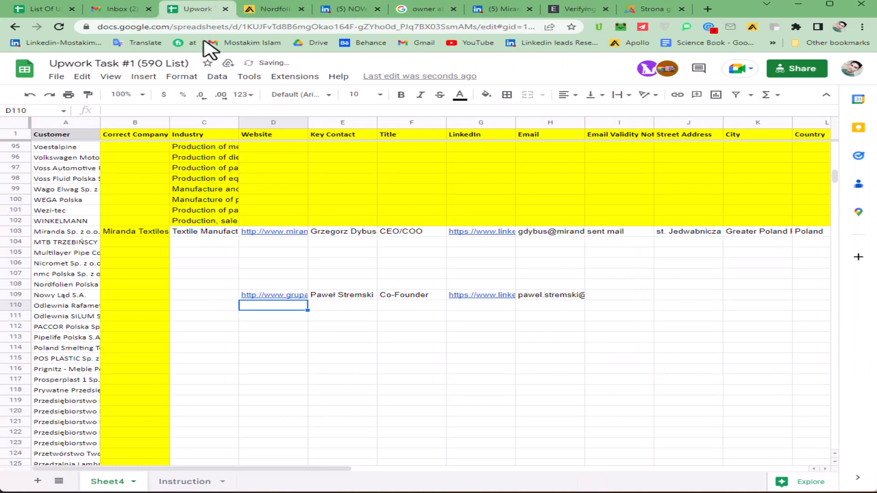
pyautogui.click(151, 296)
pyautogui.hotkey('ctrl', 'v')
pyautogui.press('Tab')
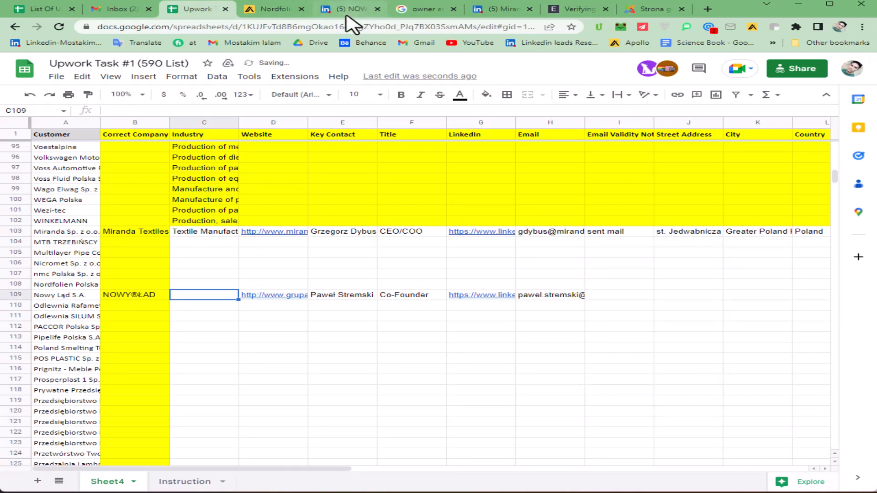
# Step: Paste the industry 'Advertising Services' into cell C109
pyautogui.click(346, 15)
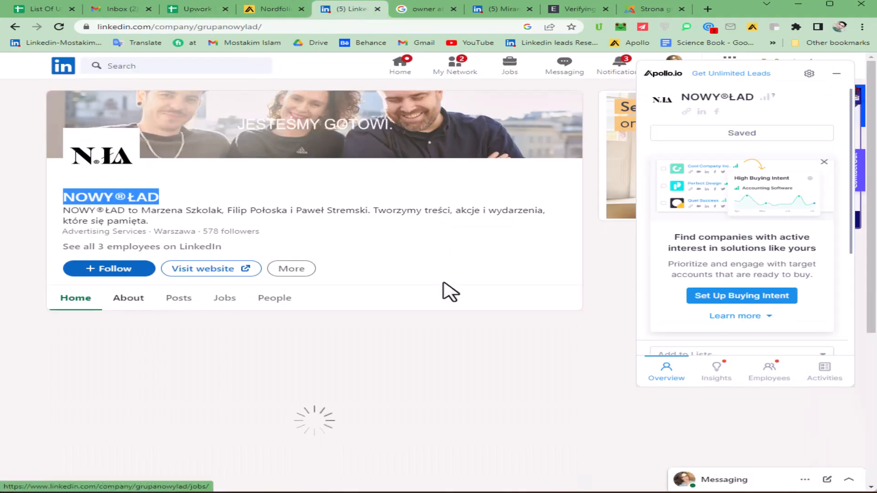
pyautogui.scroll(-3, 367, 234)
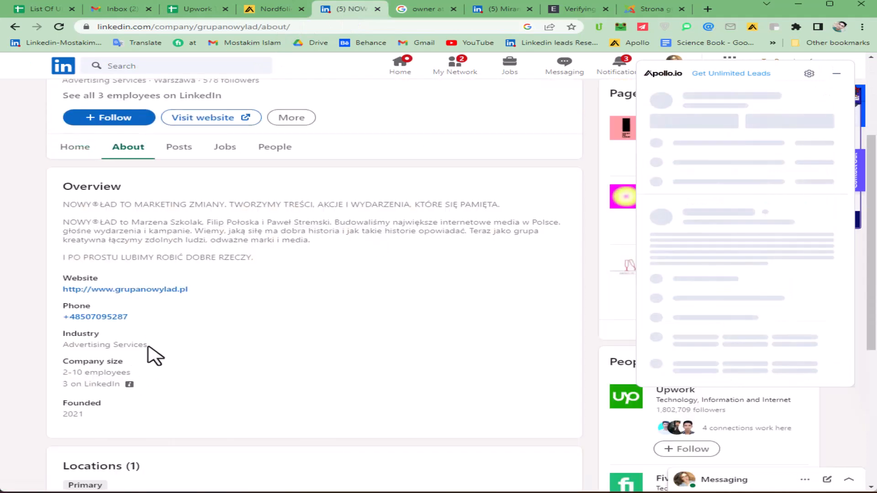
pyautogui.moveTo(148, 346); pyautogui.dragTo(65, 348)
pyautogui.hotkey('ctrl', 'c')
pyautogui.click(192, 10)
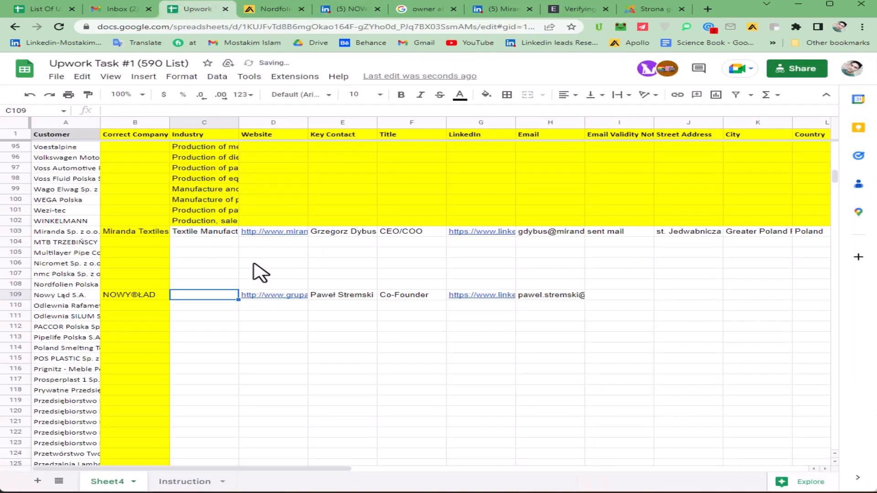
pyautogui.hotkey('ctrl', 'v')
pyautogui.click(615, 296)
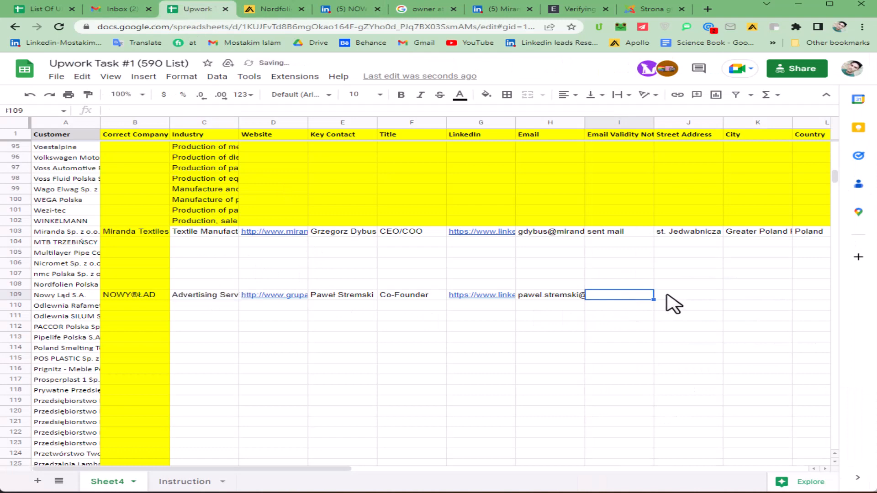
pyautogui.click(668, 296)
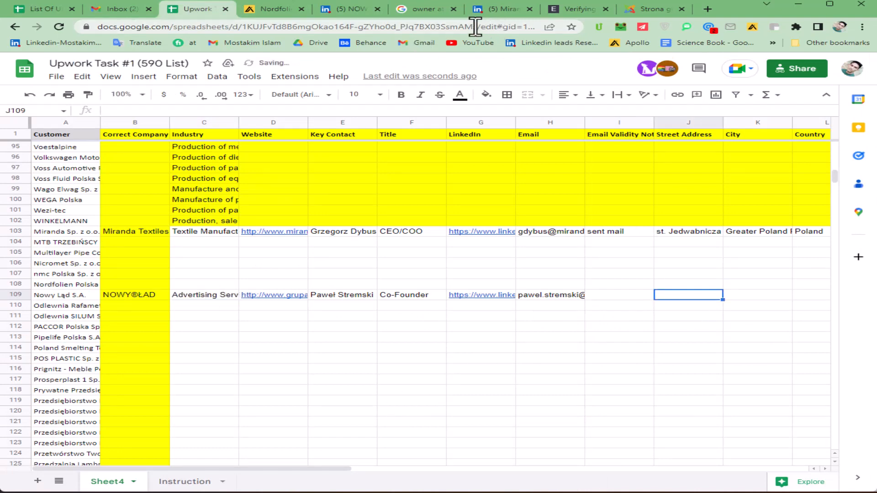
# Step: Open grupanowylad.pl from LinkedIn, check its KONTAKT section, then return to the About page
pyautogui.click(281, 10)
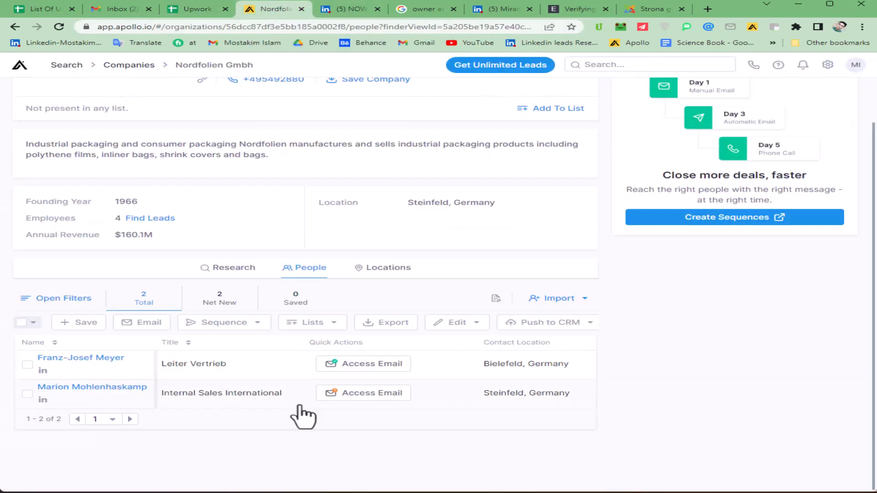
pyautogui.click(352, 9)
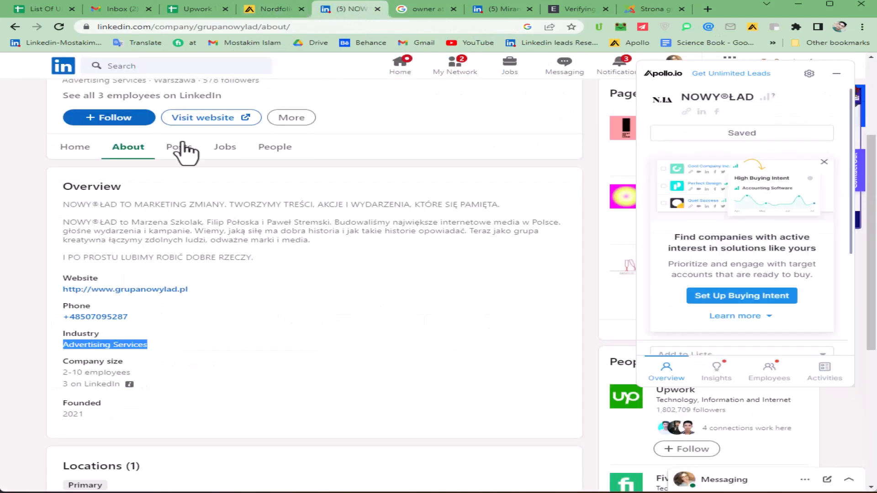
pyautogui.click(192, 118)
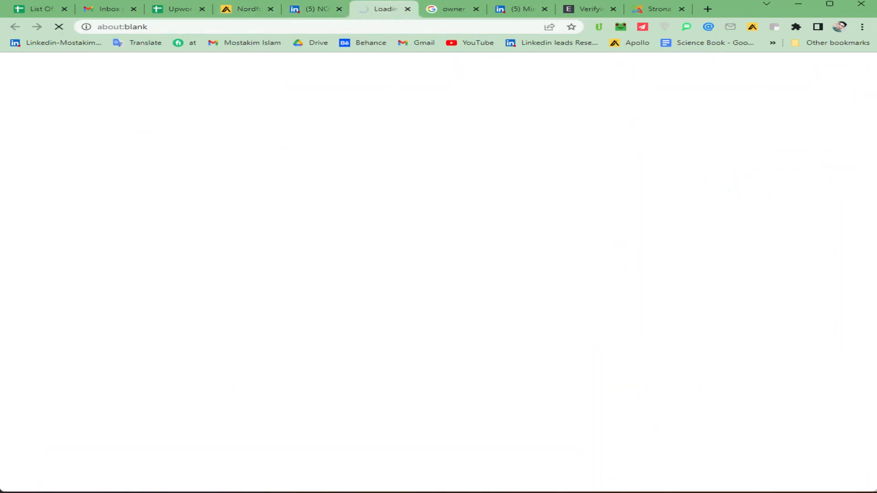
pyautogui.scroll(-15, 552, 221)
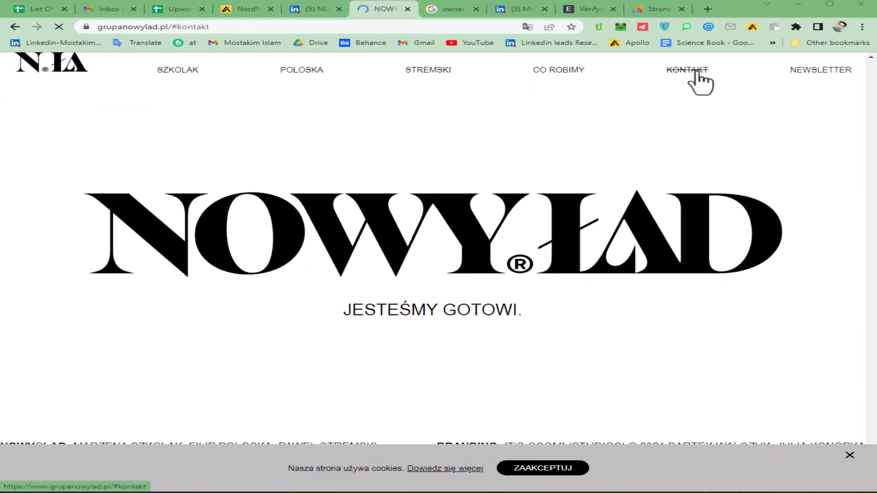
pyautogui.click(690, 71)
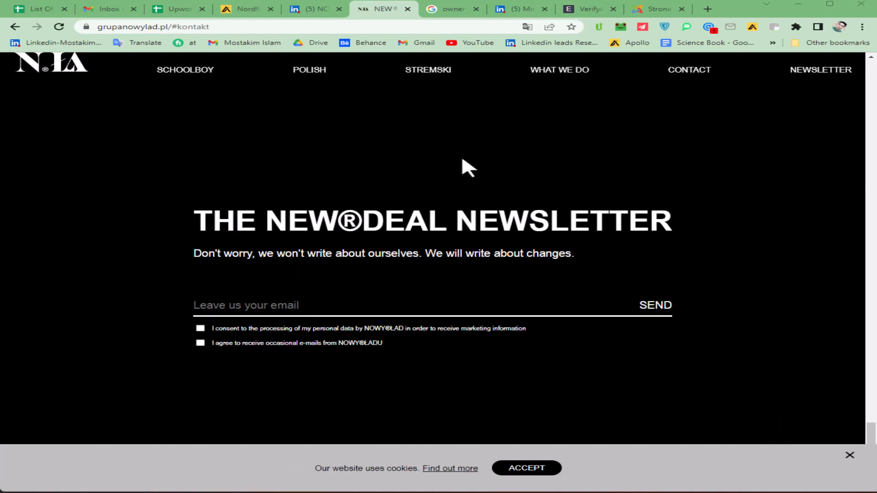
pyautogui.click(248, 11)
pyautogui.click(314, 11)
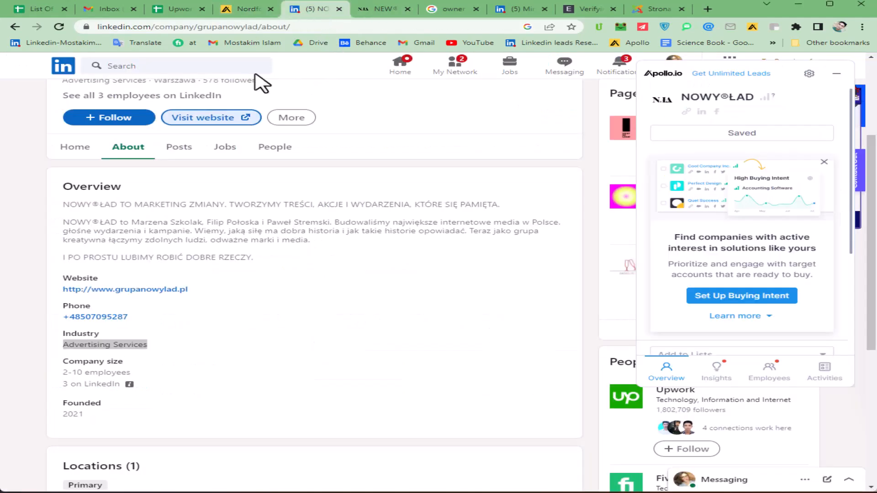
# Step: Copy the headquarters city Warszawa from LinkedIn into City cell K109
pyautogui.scroll(3, 225, 251)
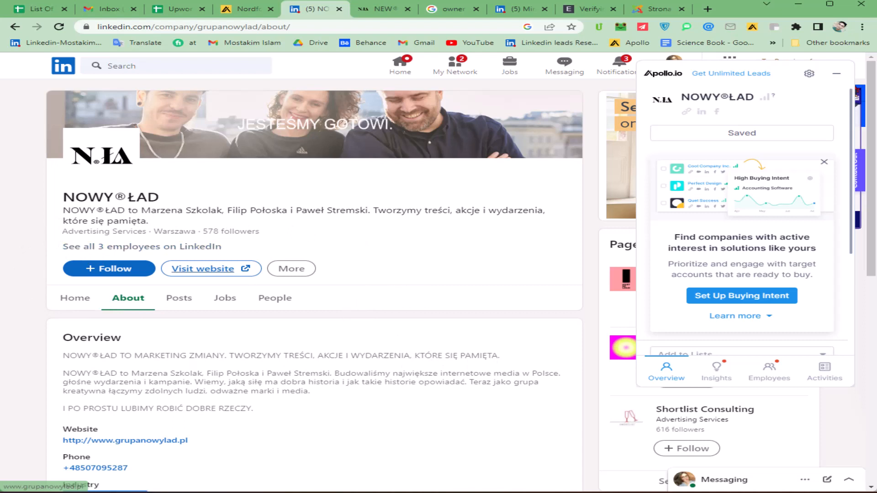
pyautogui.scroll(-5, 781, 454)
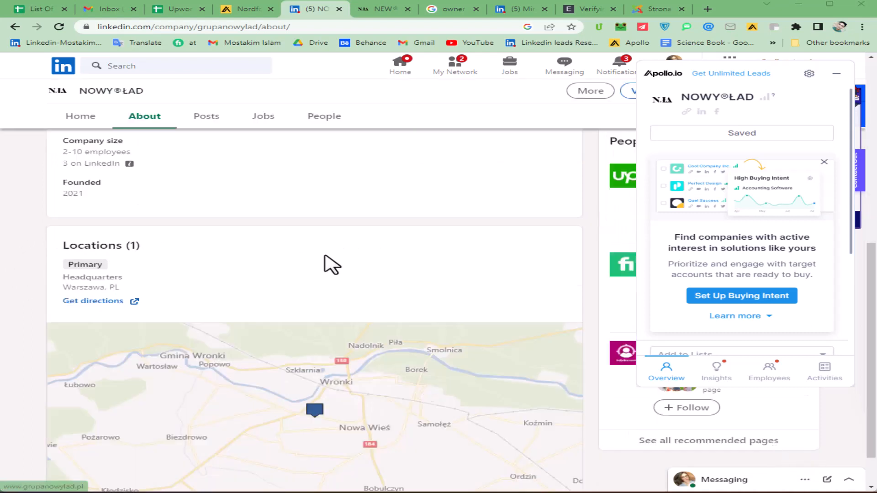
pyautogui.scroll(-1, 357, 283)
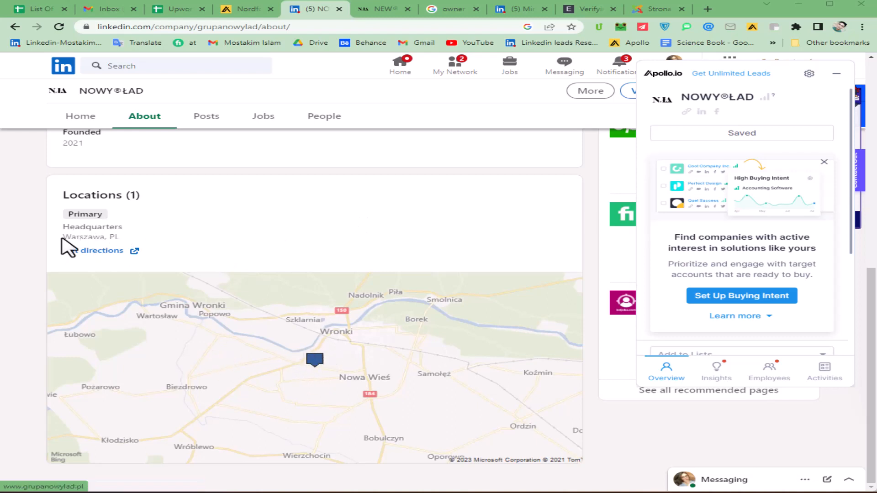
pyautogui.moveTo(63, 225); pyautogui.dragTo(142, 242)
pyautogui.click(76, 237)
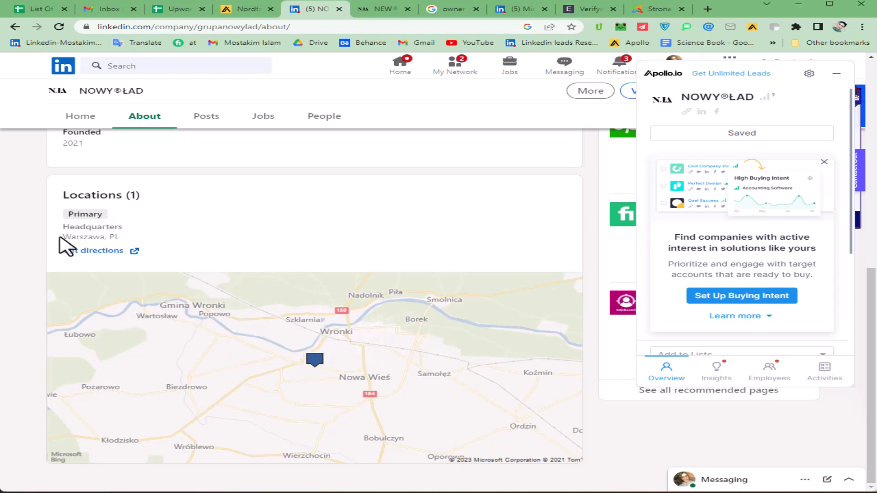
pyautogui.moveTo(64, 237); pyautogui.dragTo(108, 238)
pyautogui.hotkey('ctrl', 'c')
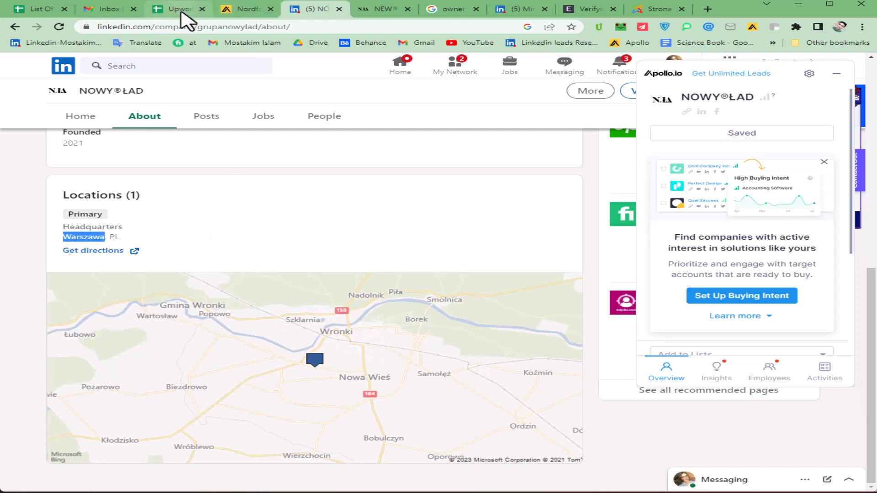
pyautogui.click(182, 12)
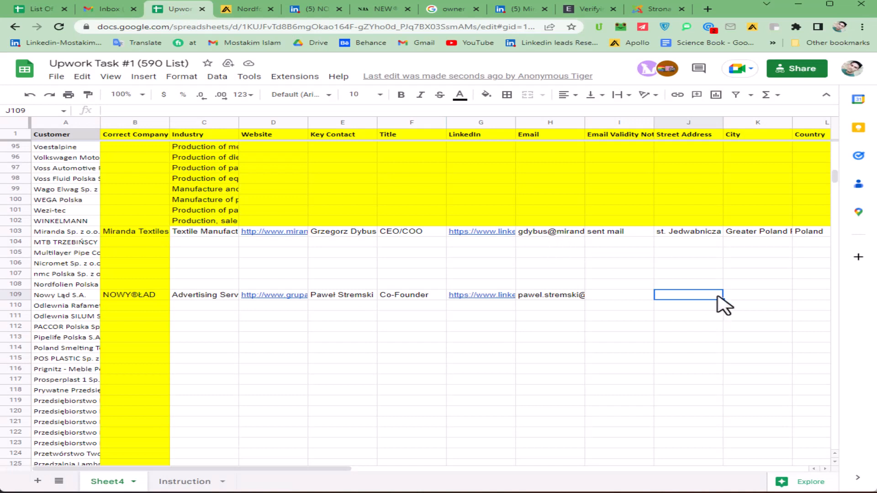
pyautogui.click(737, 297)
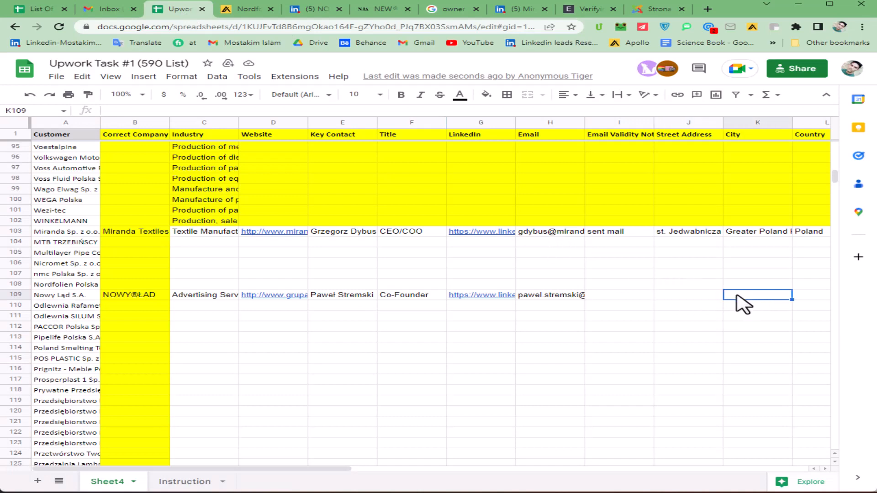
pyautogui.doubleClick(737, 297)
pyautogui.hotkey('ctrl', 'v')
# Step: Copy Poland from L103 into Country cell L109
pyautogui.click(811, 233)
pyautogui.hotkey('ctrl', 'c')
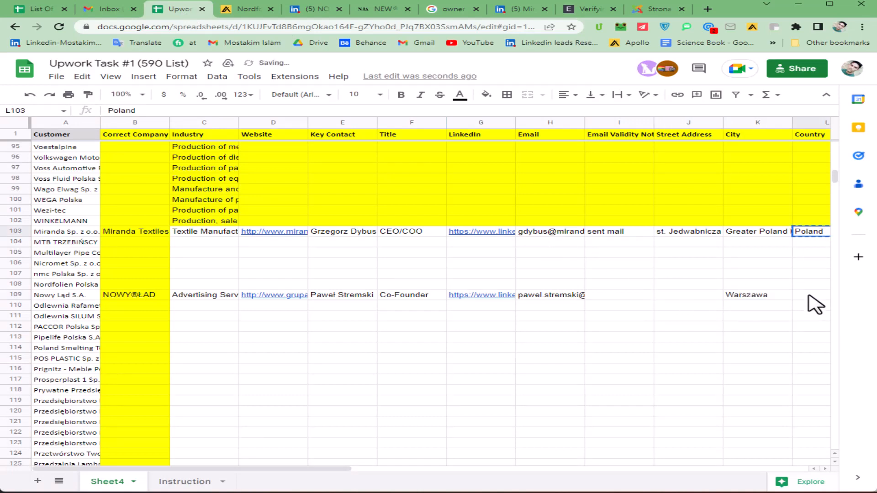
pyautogui.click(808, 294)
pyautogui.hotkey('ctrl', 'v')
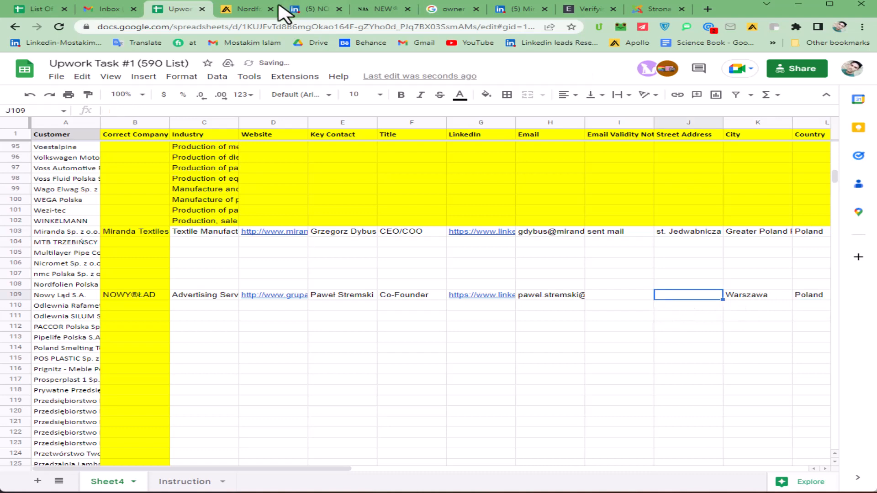
pyautogui.click(302, 9)
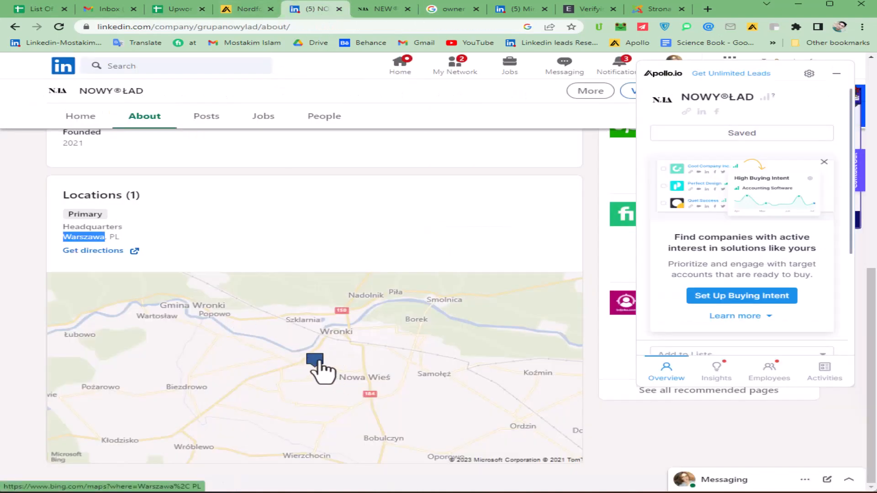
# Step: Confirm the Warszawa headquarters in Bing Maps as Warsaw, Mazowieckie, Poland
pyautogui.click(314, 361)
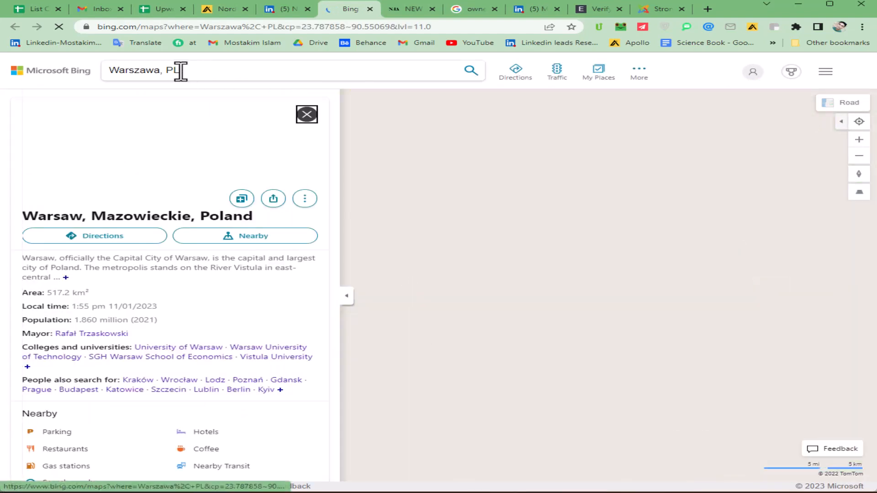
pyautogui.moveTo(180, 70); pyautogui.dragTo(112, 70)
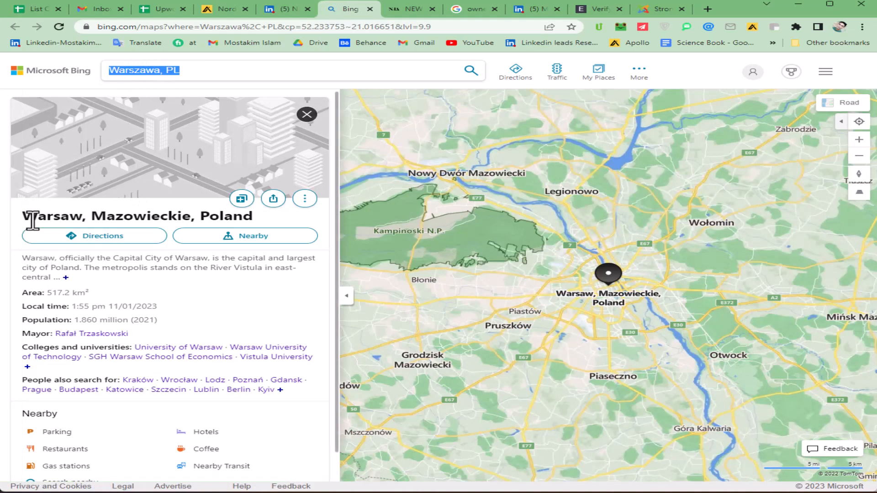
pyautogui.moveTo(25, 214); pyautogui.dragTo(253, 218)
pyautogui.click(152, 222)
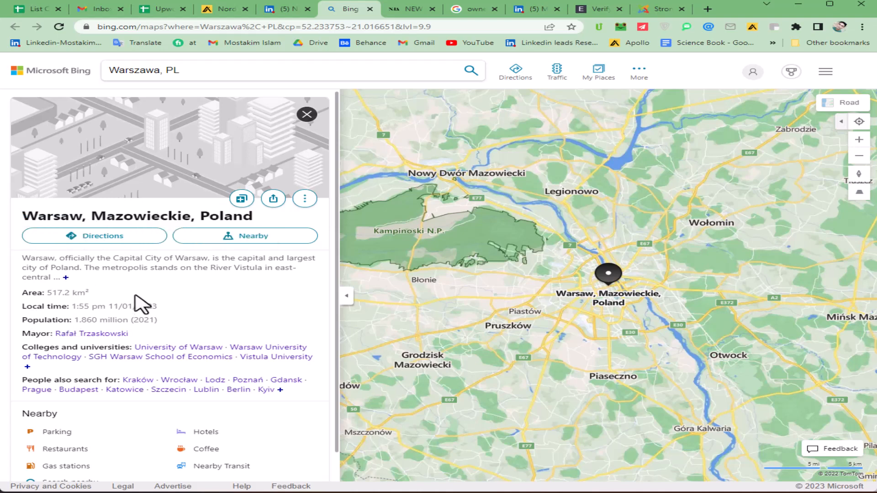
pyautogui.scroll(-1, 142, 302)
pyautogui.scroll(1, 135, 416)
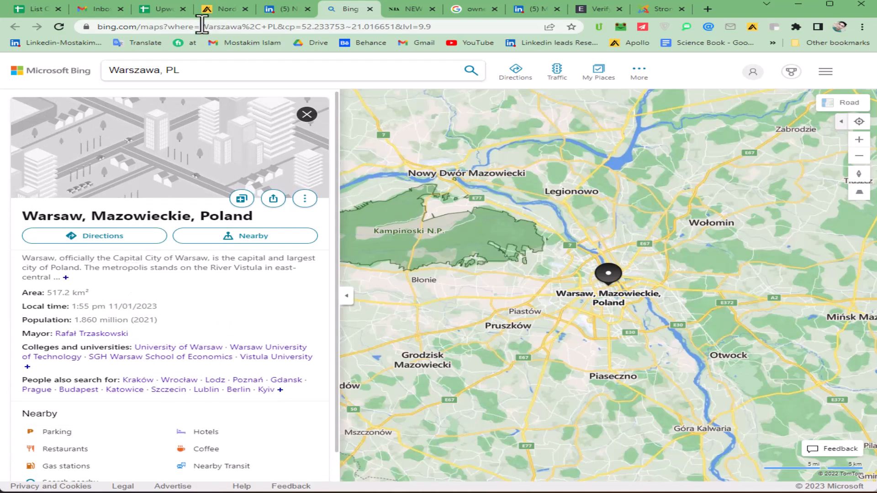
pyautogui.click(163, 9)
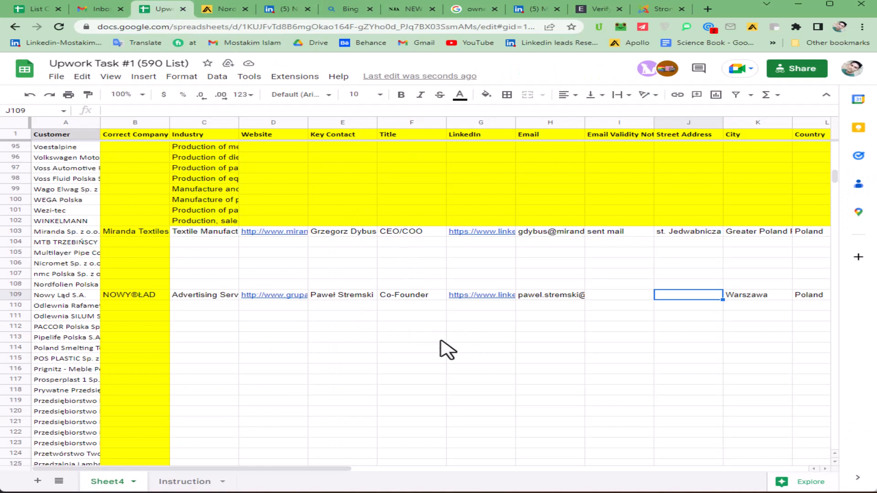